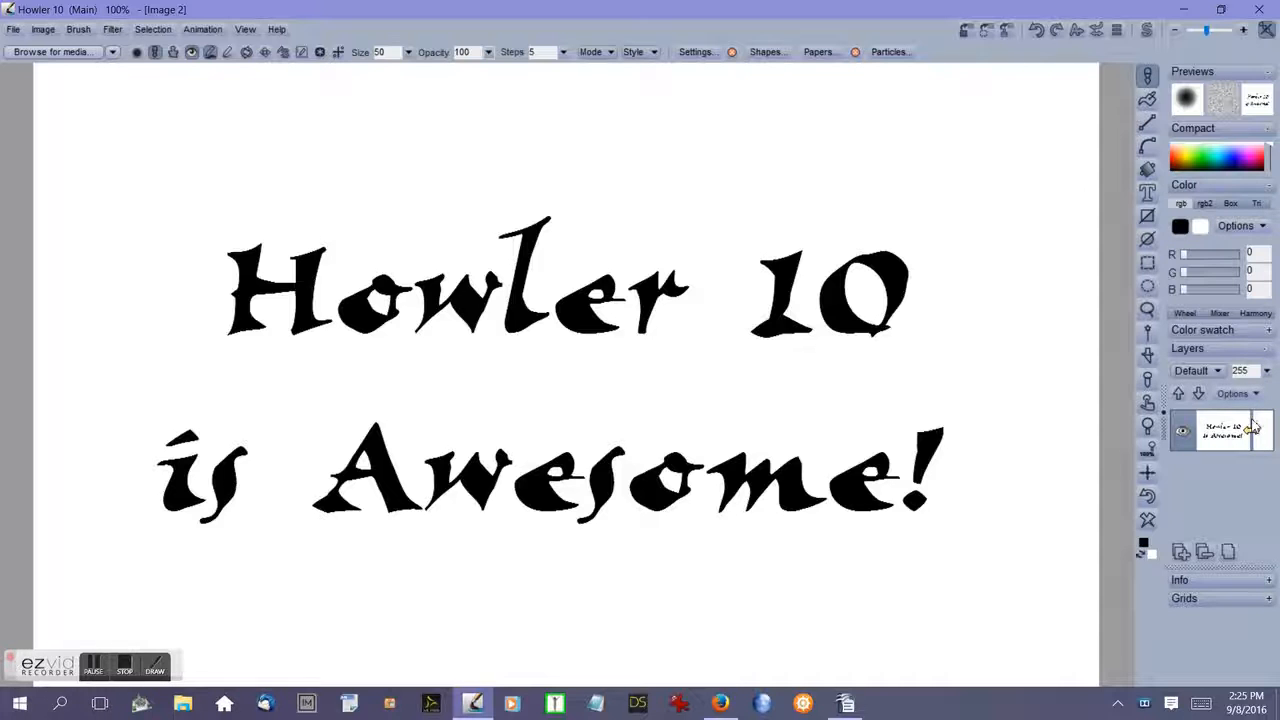
Compare the Tiny and Jumbo thumbnail sizes for the layers and keep Jumbo thumbnails.
{"action": "left_click", "coordinate": [1259, 396]}
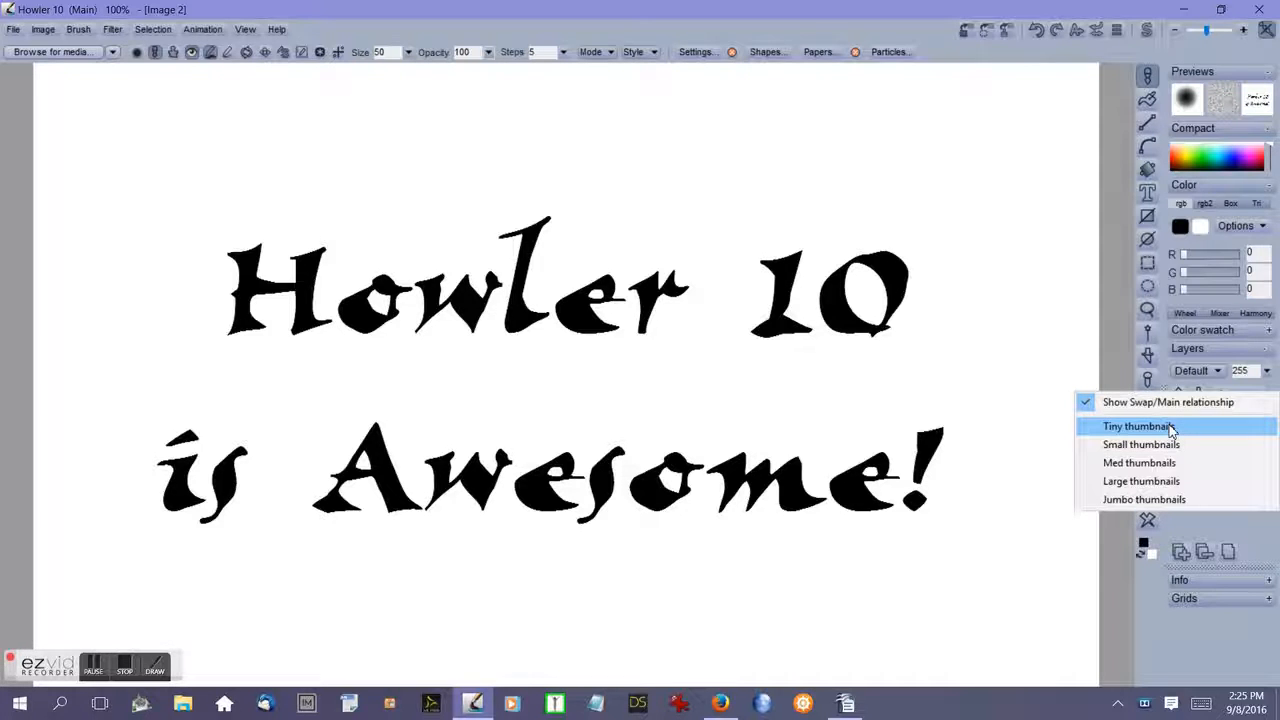
{"action": "left_click", "coordinate": [1163, 500]}
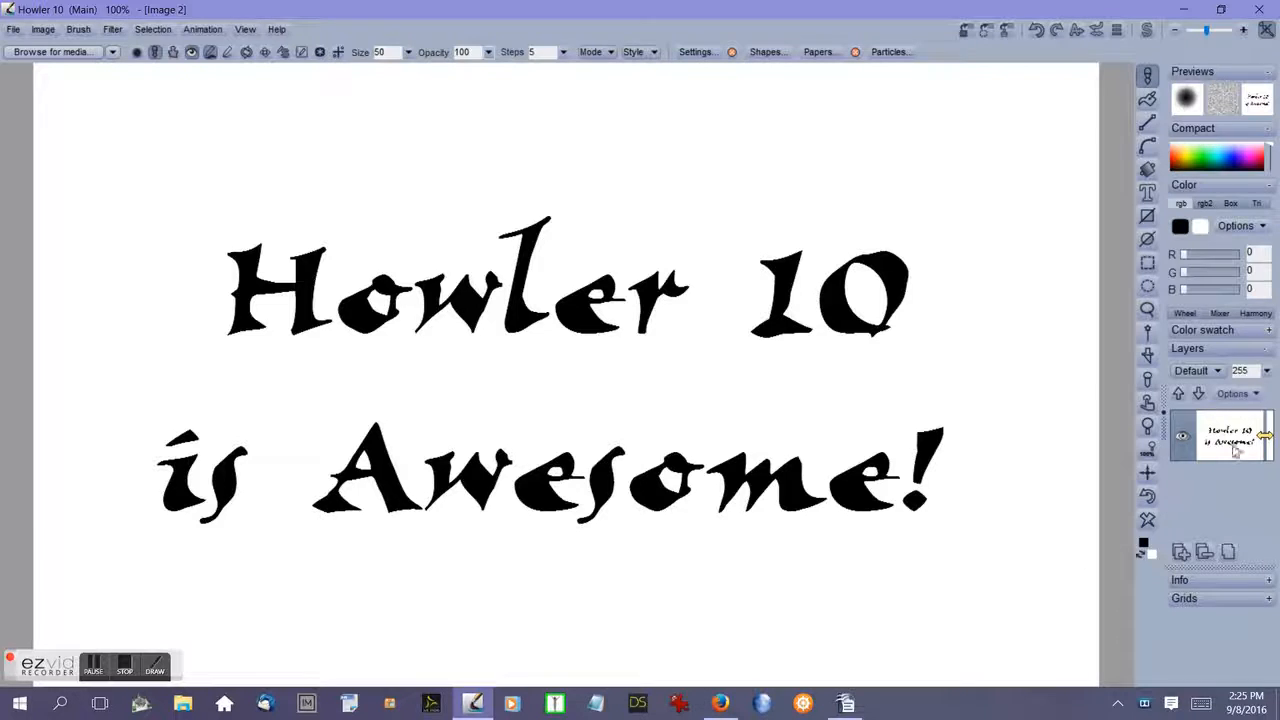
{"action": "left_click", "coordinate": [1240, 394]}
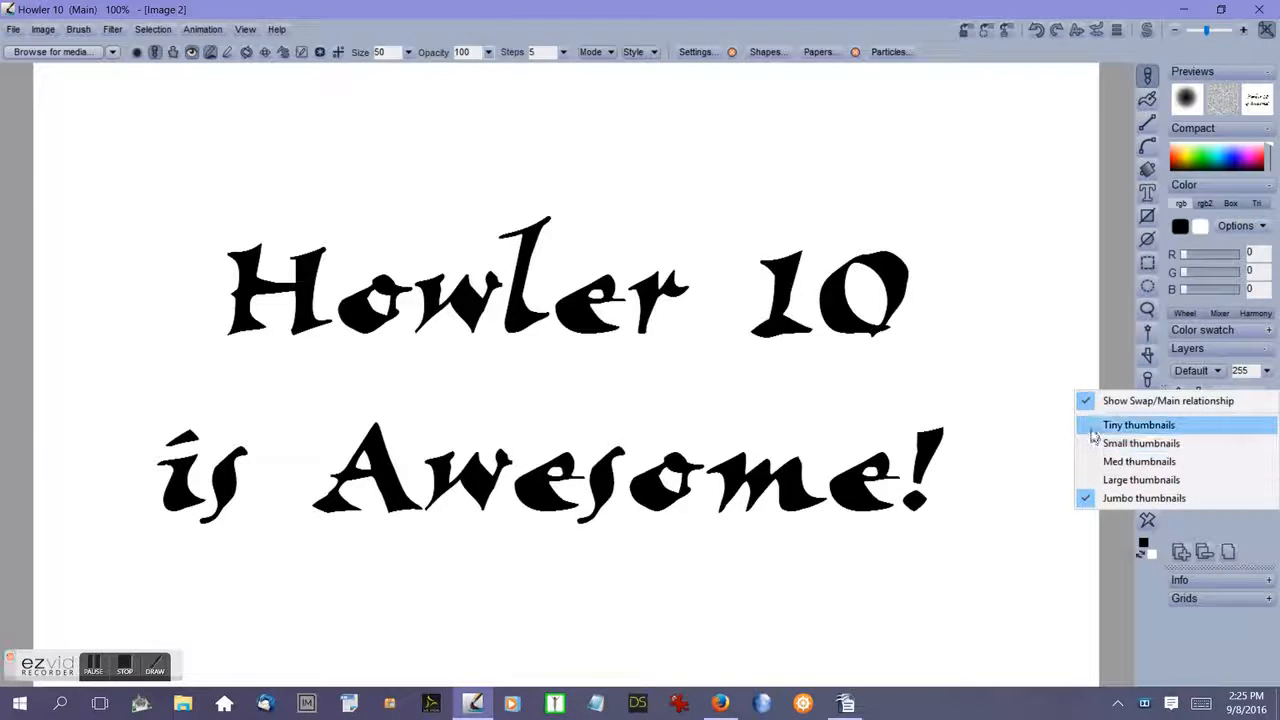
{"action": "left_click", "coordinate": [1132, 425]}
{"action": "left_click", "coordinate": [1256, 394]}
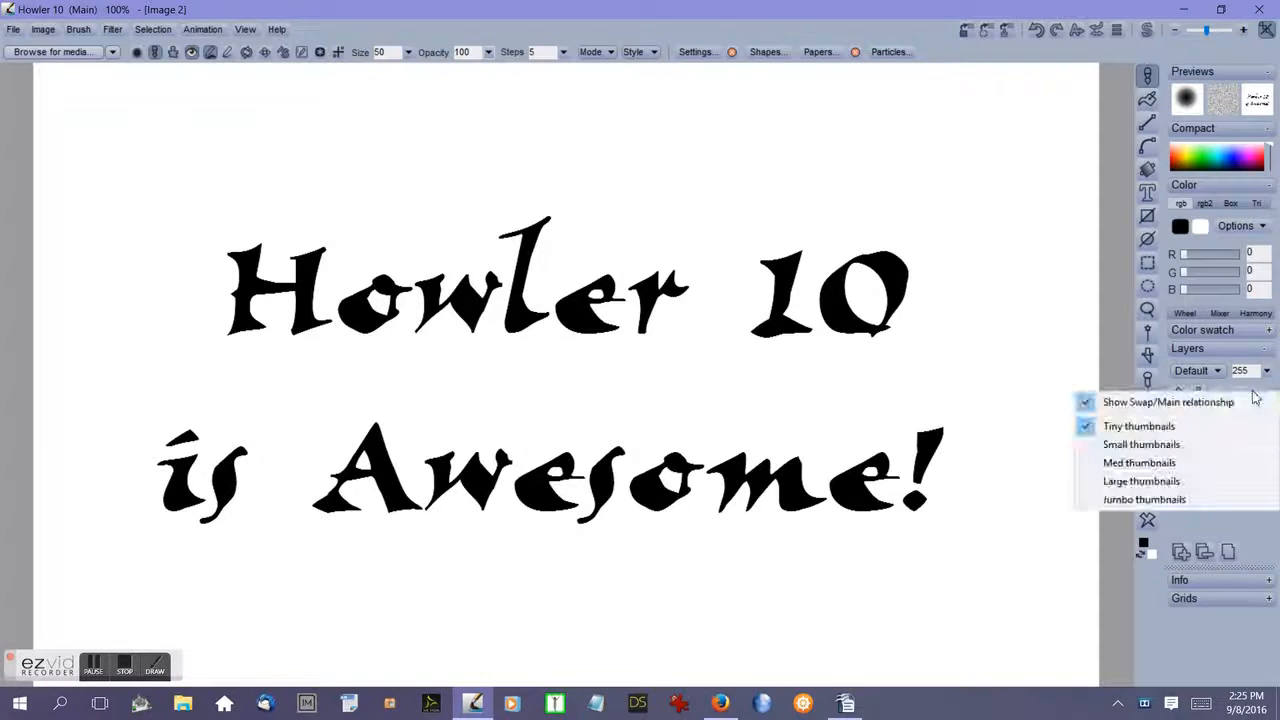
{"action": "left_click", "coordinate": [1088, 497]}
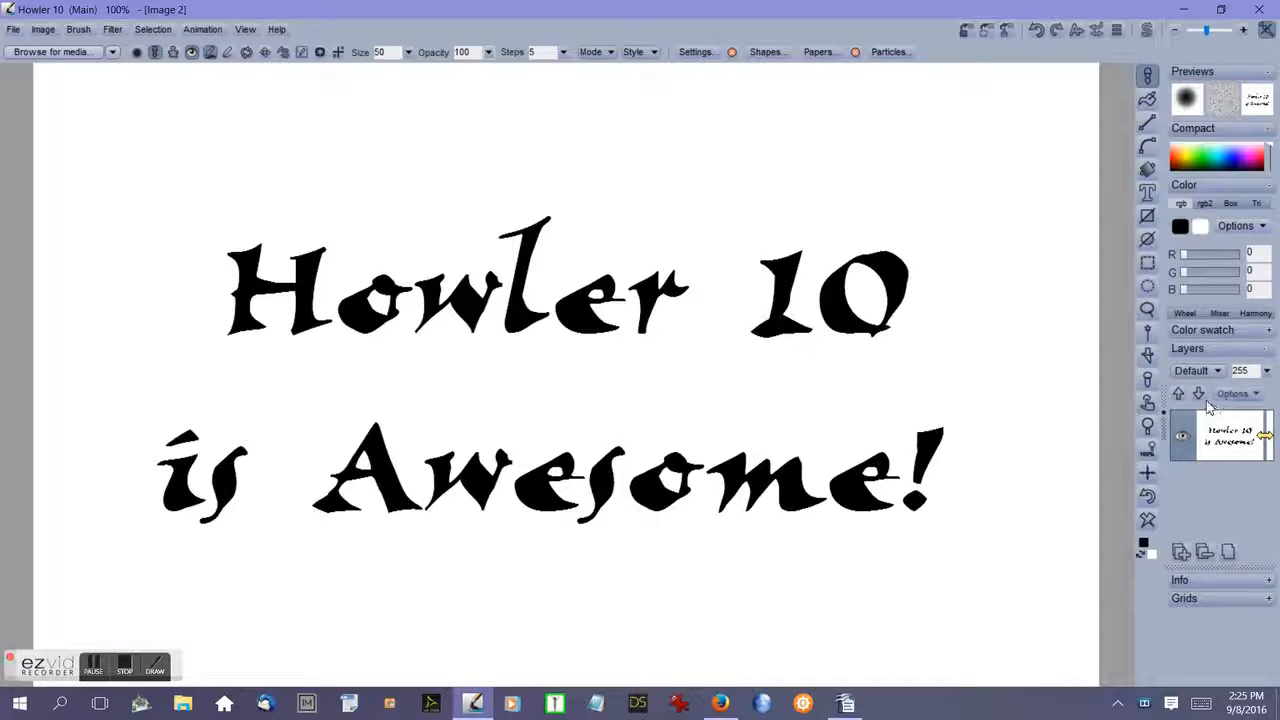
{"action": "left_click", "coordinate": [1218, 371]}
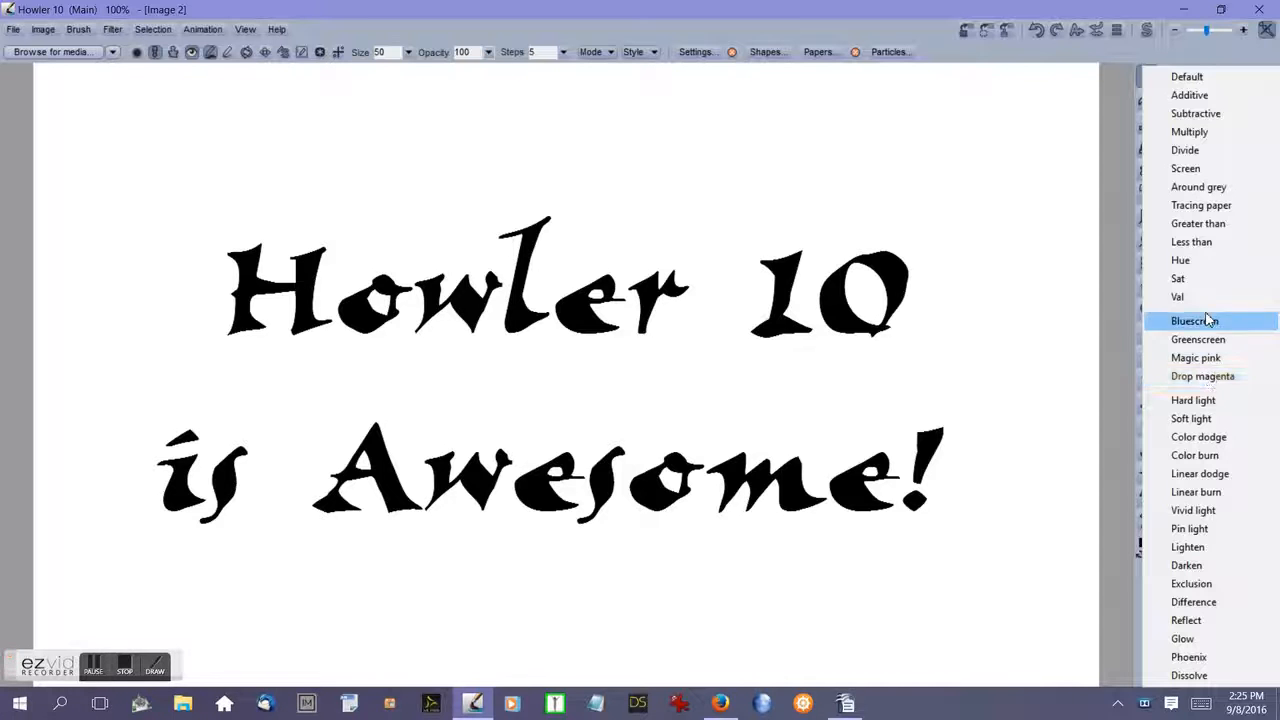
{"action": "left_click", "coordinate": [1162, 56]}
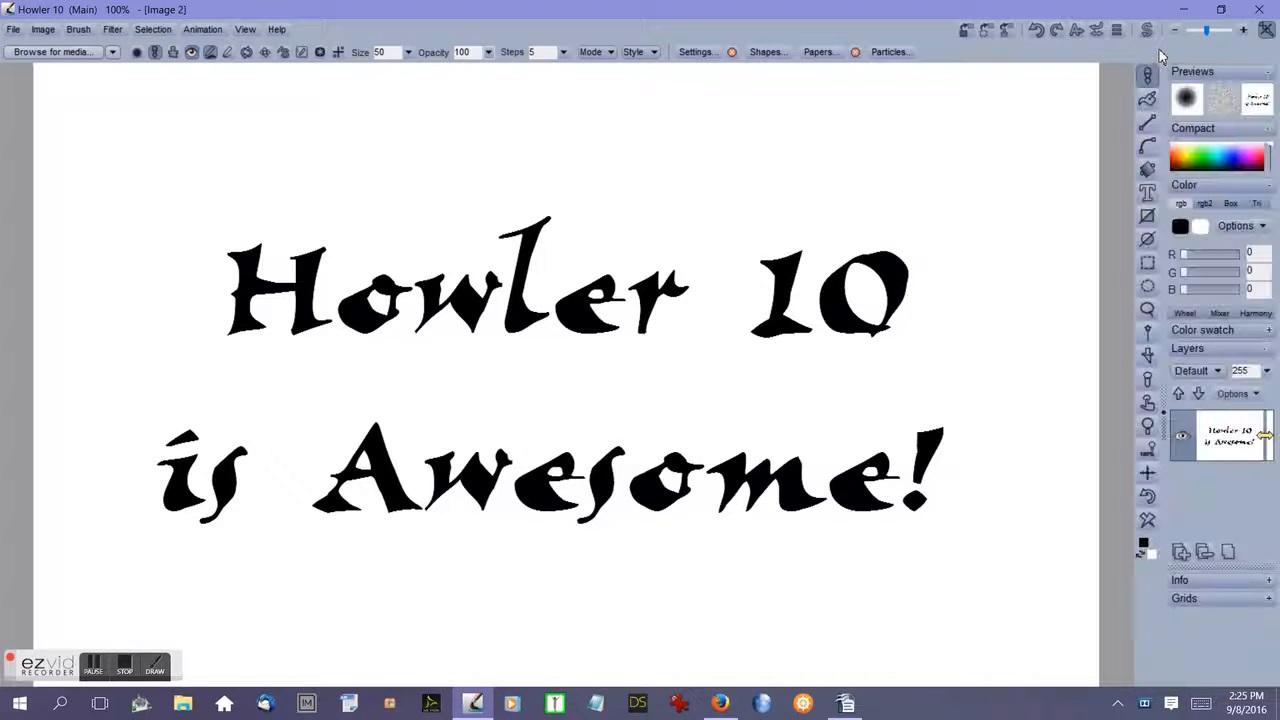
Add a layer above the text layer and render Plasma noise on it with the RGB color model in Opaque mode.
{"action": "left_click", "coordinate": [1181, 553]}
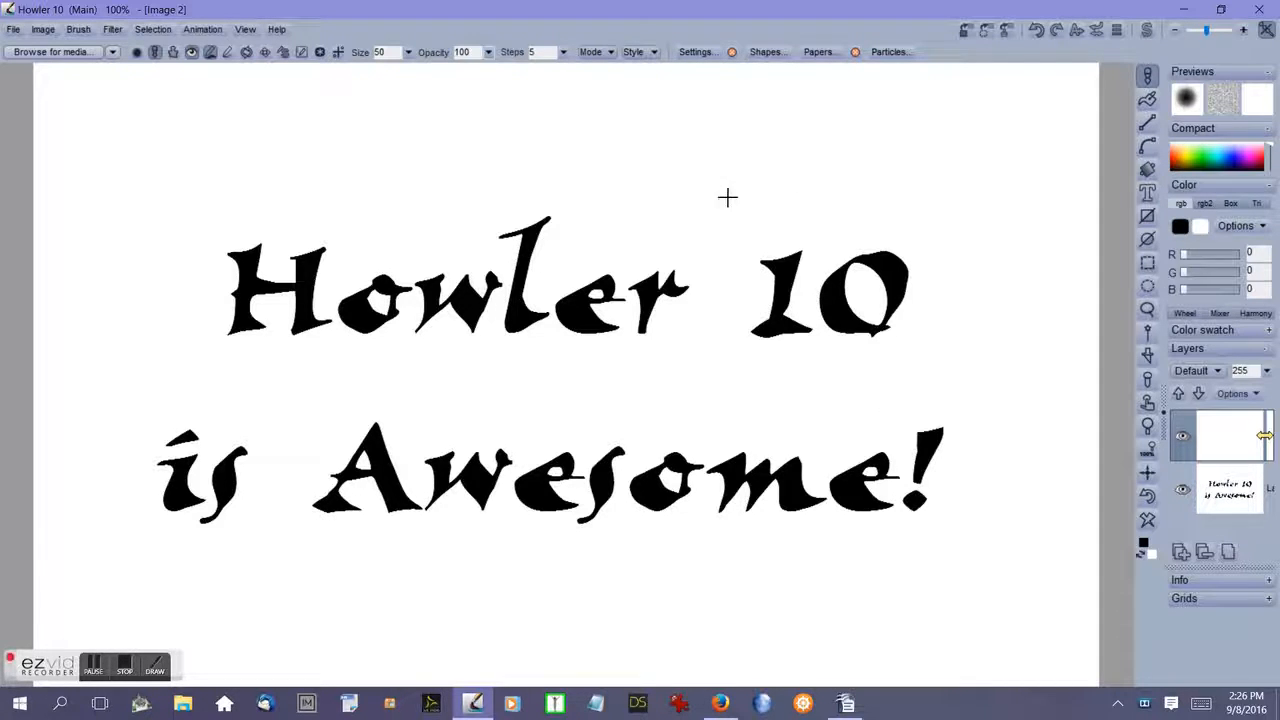
{"action": "left_click", "coordinate": [112, 30]}
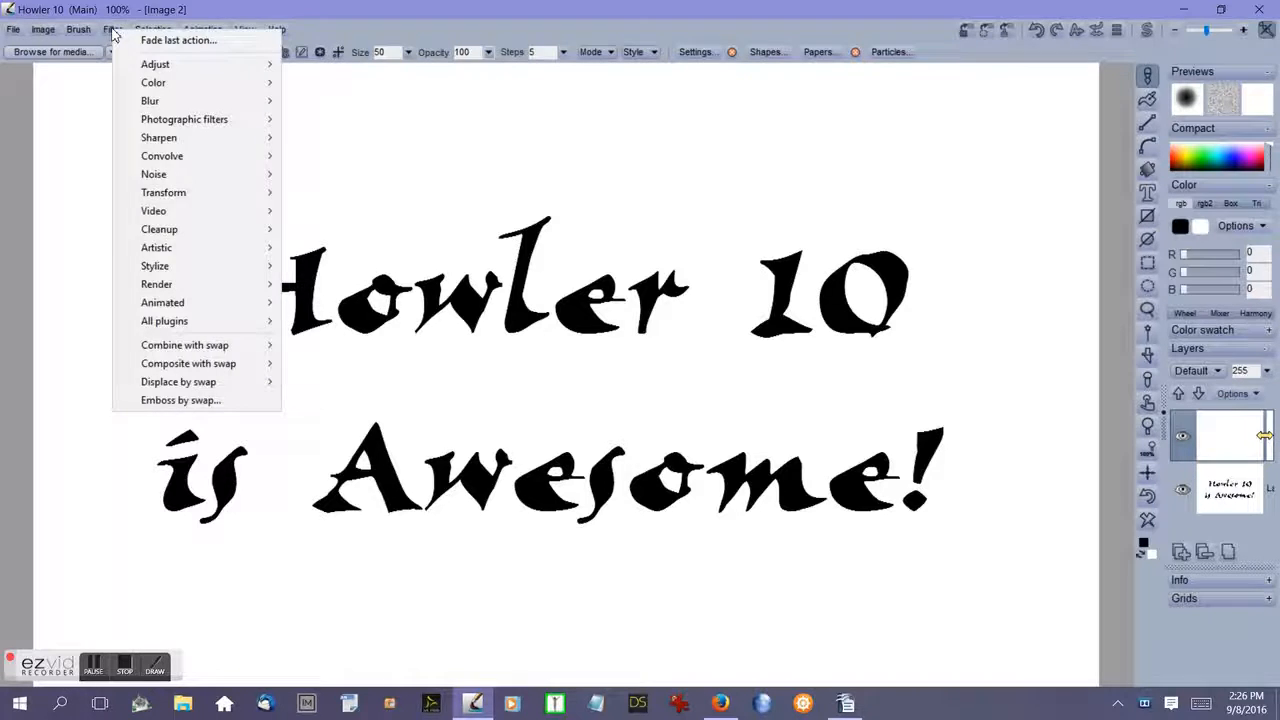
{"action": "mouse_move", "coordinate": [266, 284]}
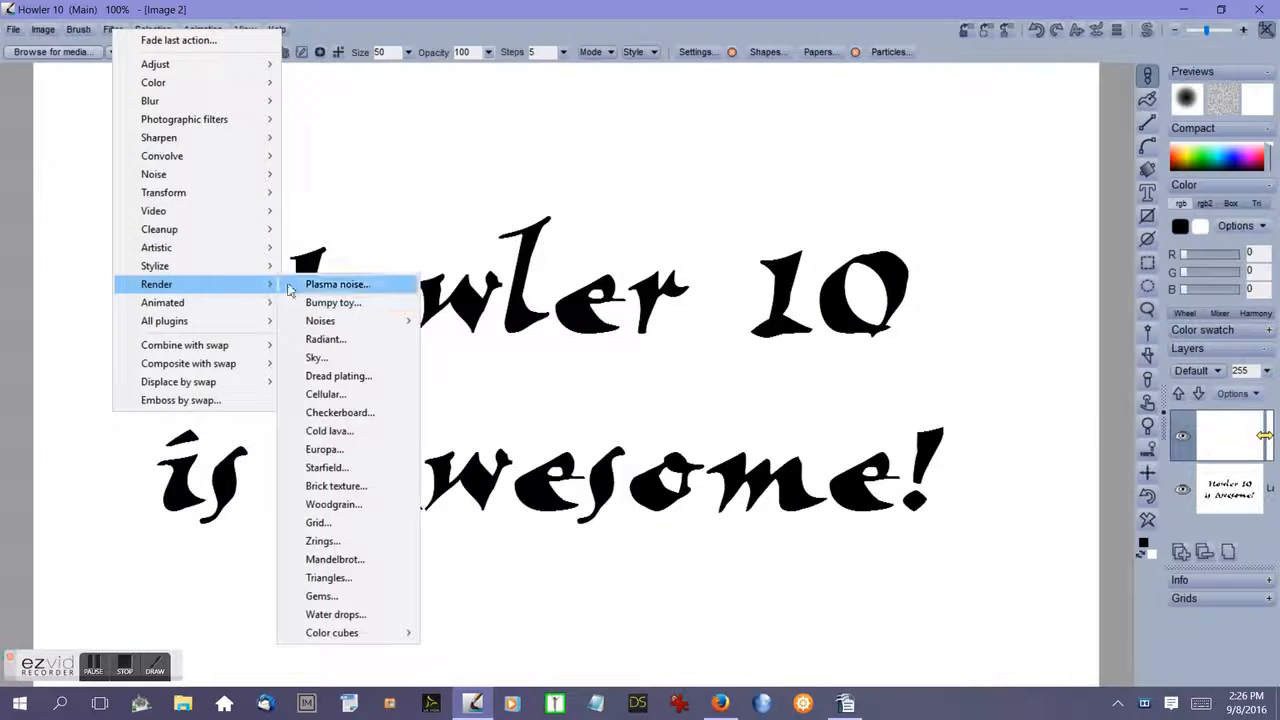
{"action": "left_click", "coordinate": [338, 284]}
{"action": "left_click", "coordinate": [680, 382]}
{"action": "left_click", "coordinate": [663, 408]}
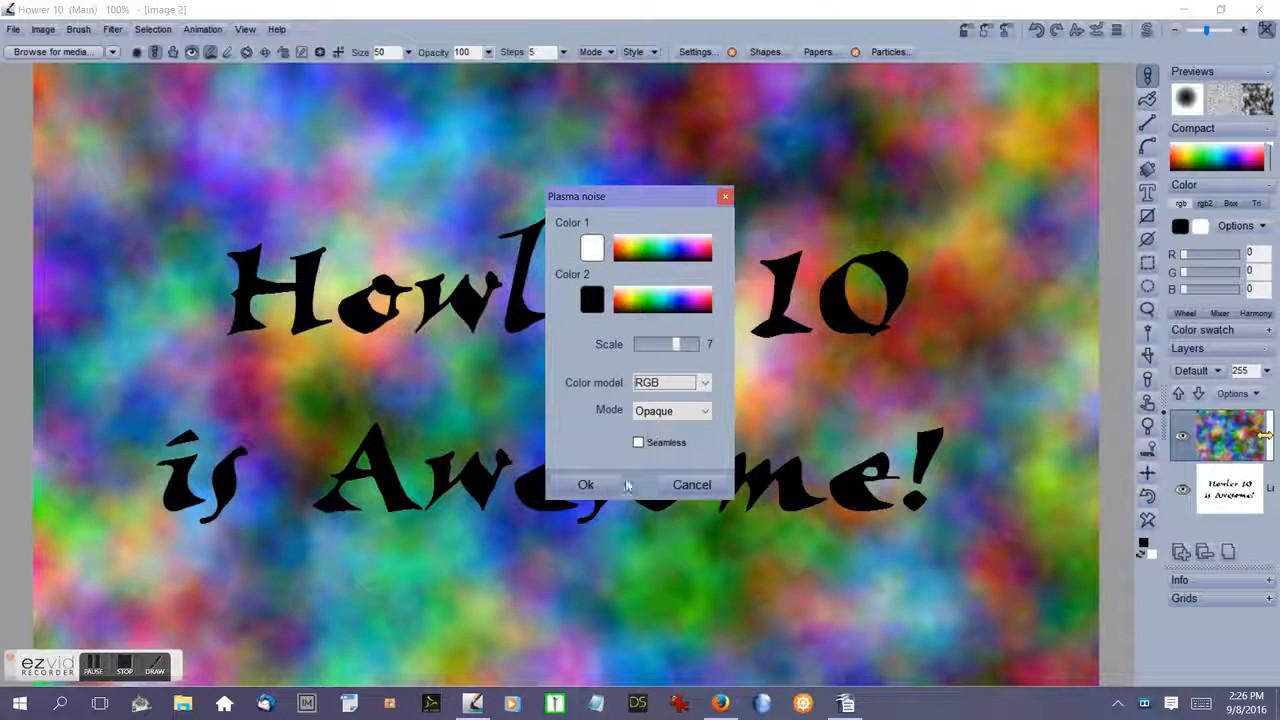
{"action": "left_click", "coordinate": [590, 486]}
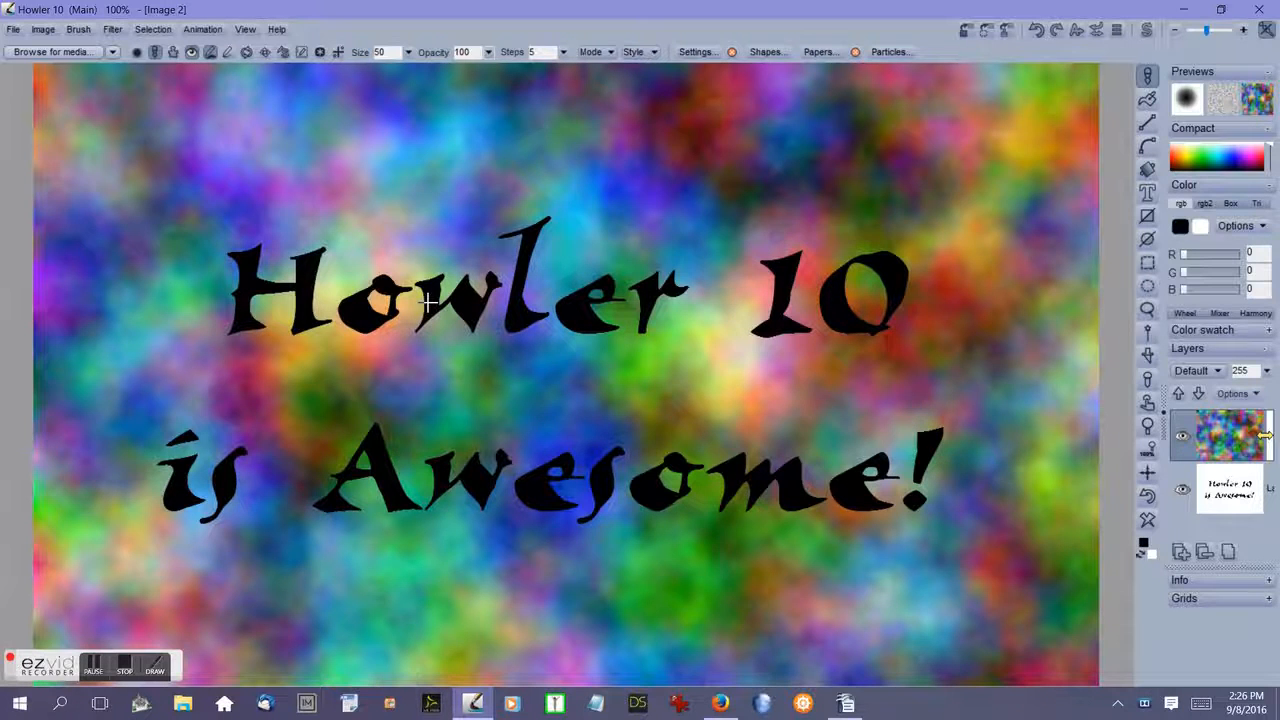
Hide the text layer to view the plasma layer alone, and show the text layer again.
{"action": "left_click", "coordinate": [1183, 492]}
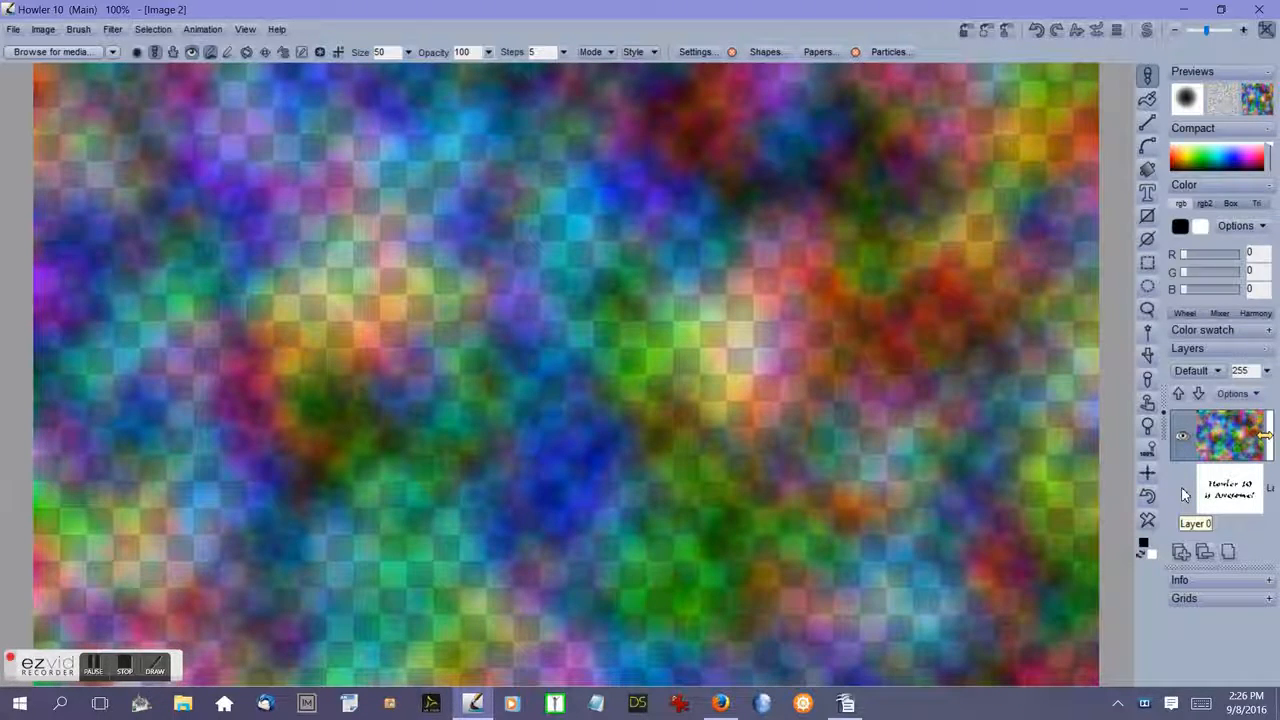
{"action": "left_click", "coordinate": [1183, 492]}
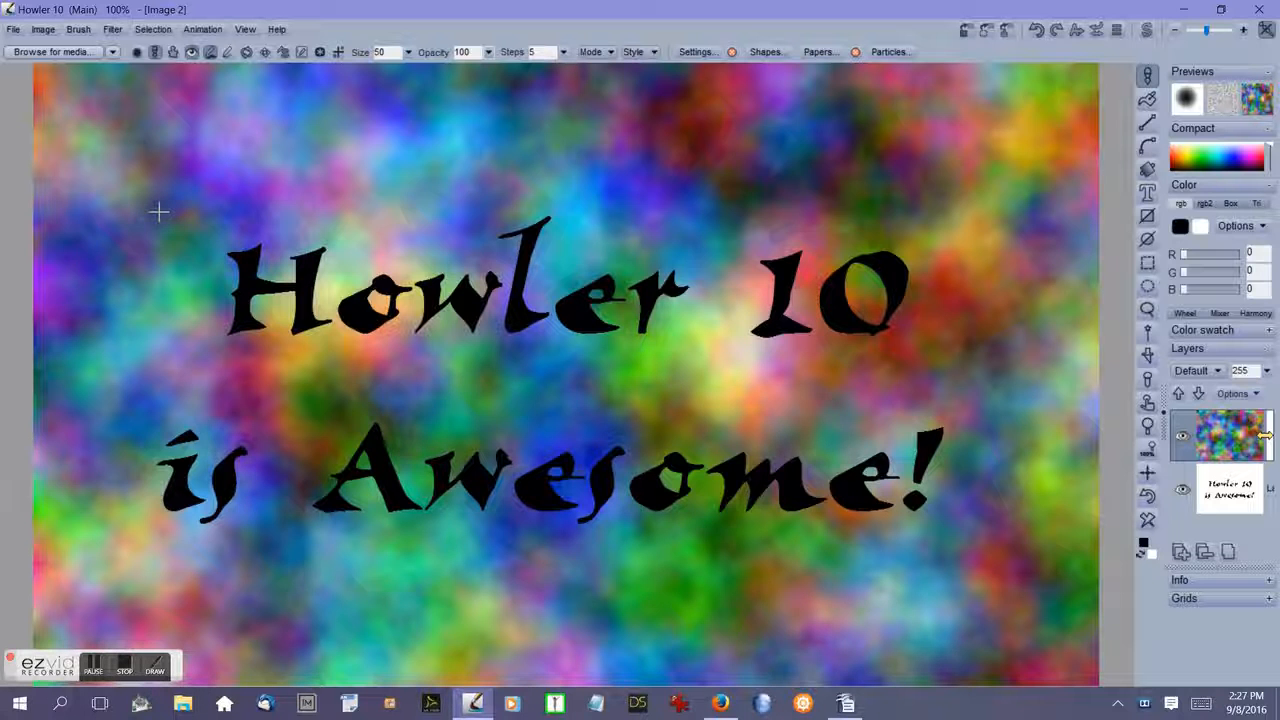
Try an Approximate Gaussian blur on the plasma layer and undo it.
{"action": "left_click", "coordinate": [113, 29]}
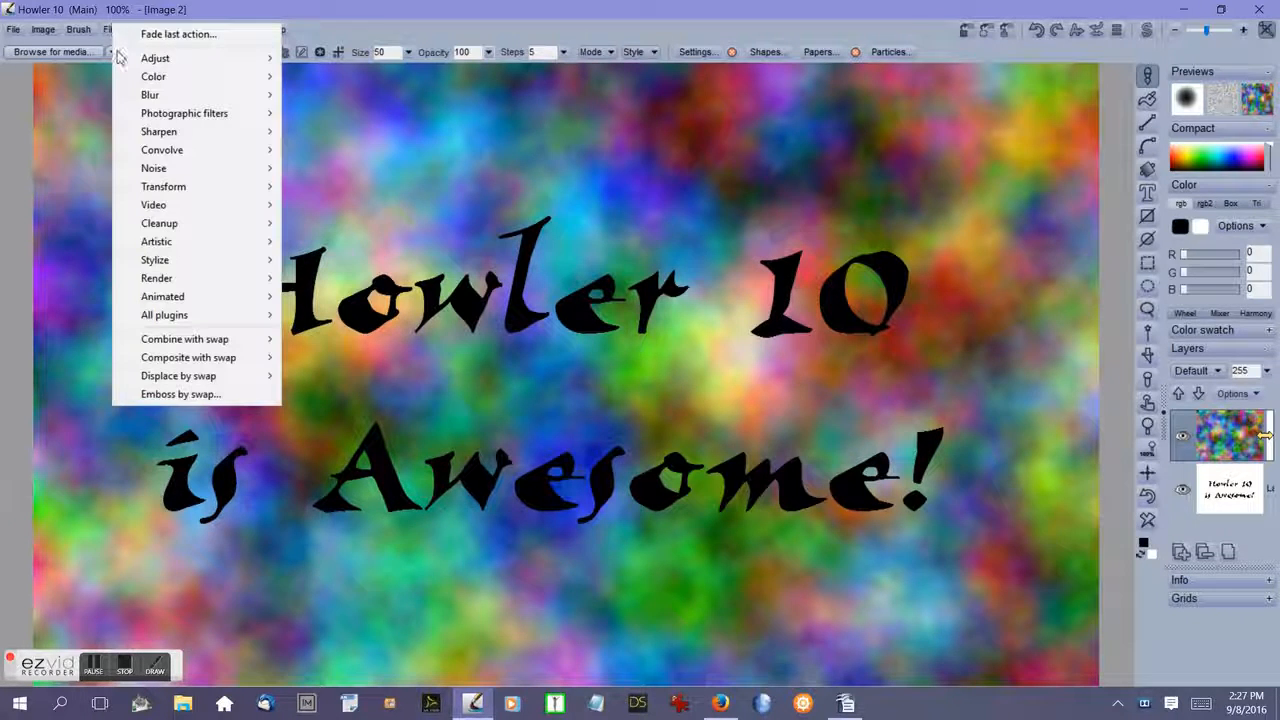
{"action": "mouse_move", "coordinate": [166, 94]}
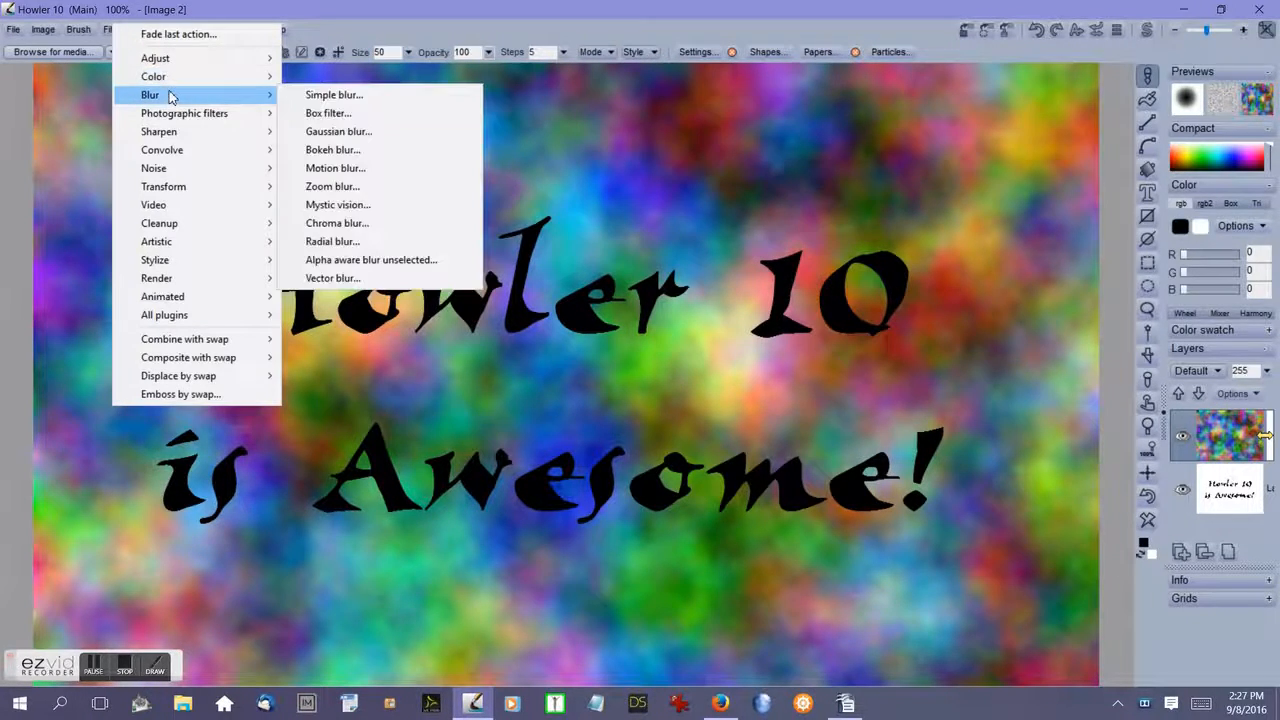
{"action": "left_click", "coordinate": [350, 131]}
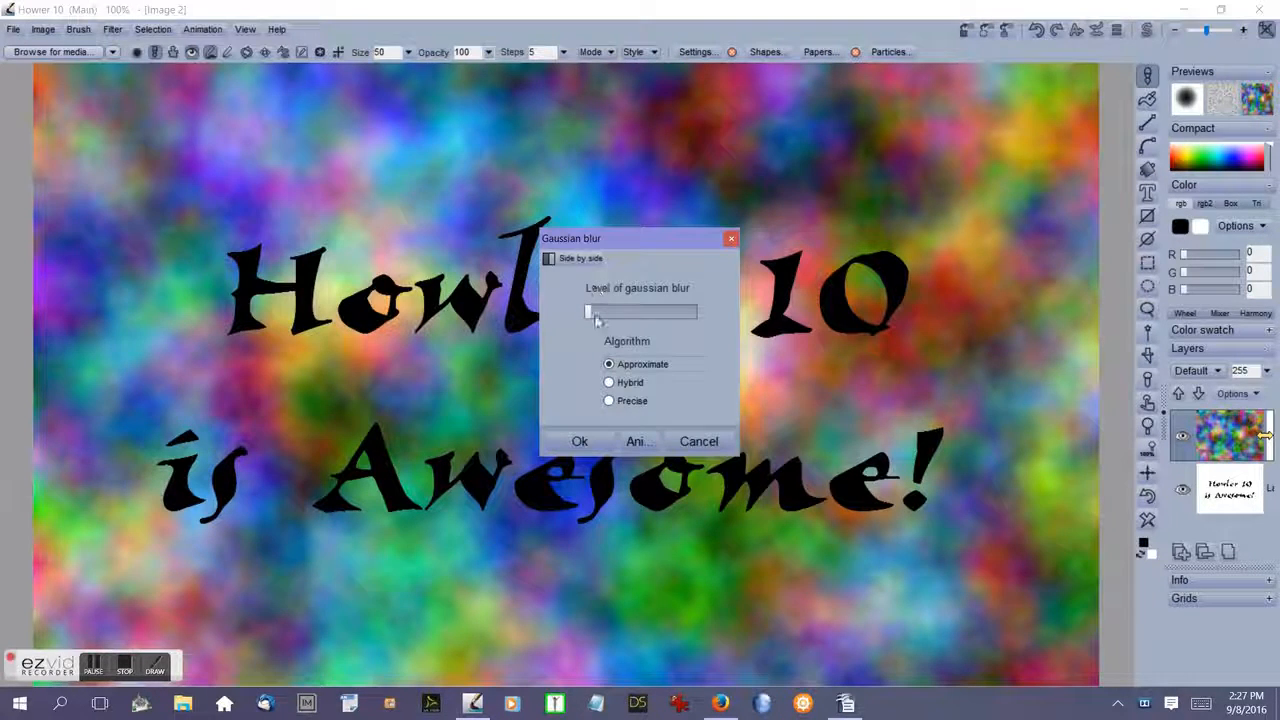
{"action": "left_click_drag", "start_coordinate": [589, 313], "coordinate": [618, 318]}
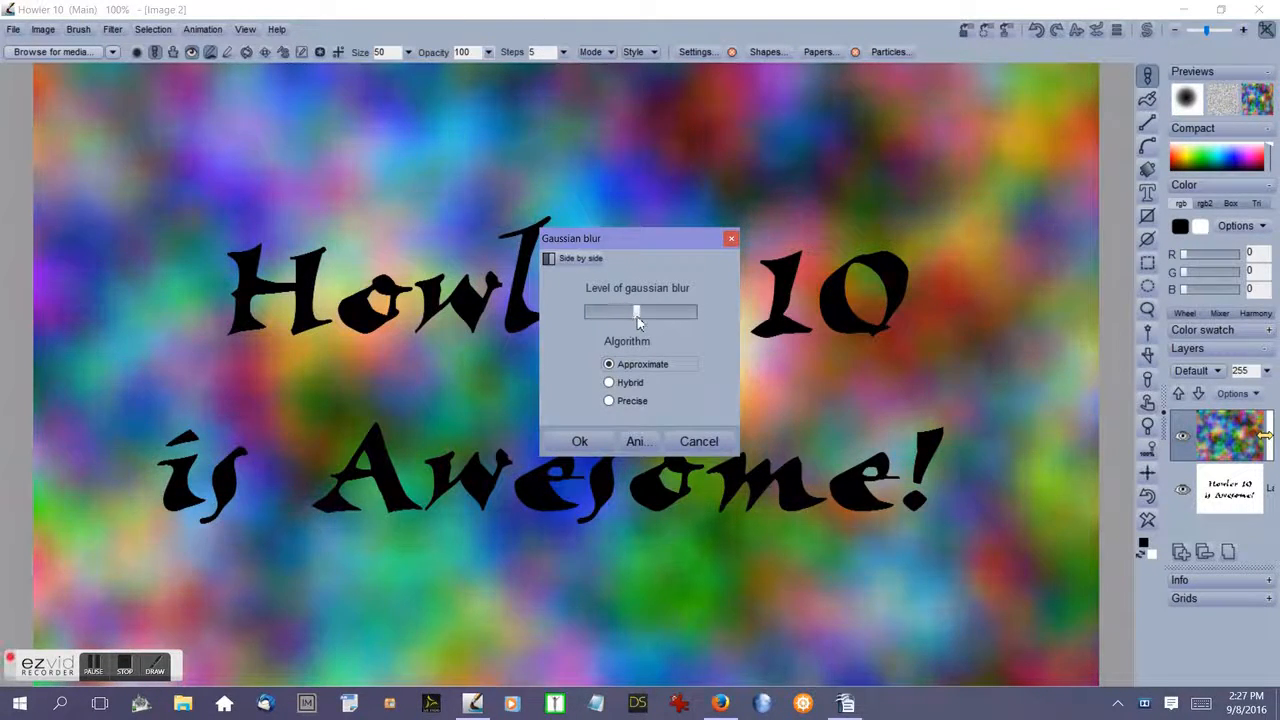
{"action": "left_click", "coordinate": [580, 441]}
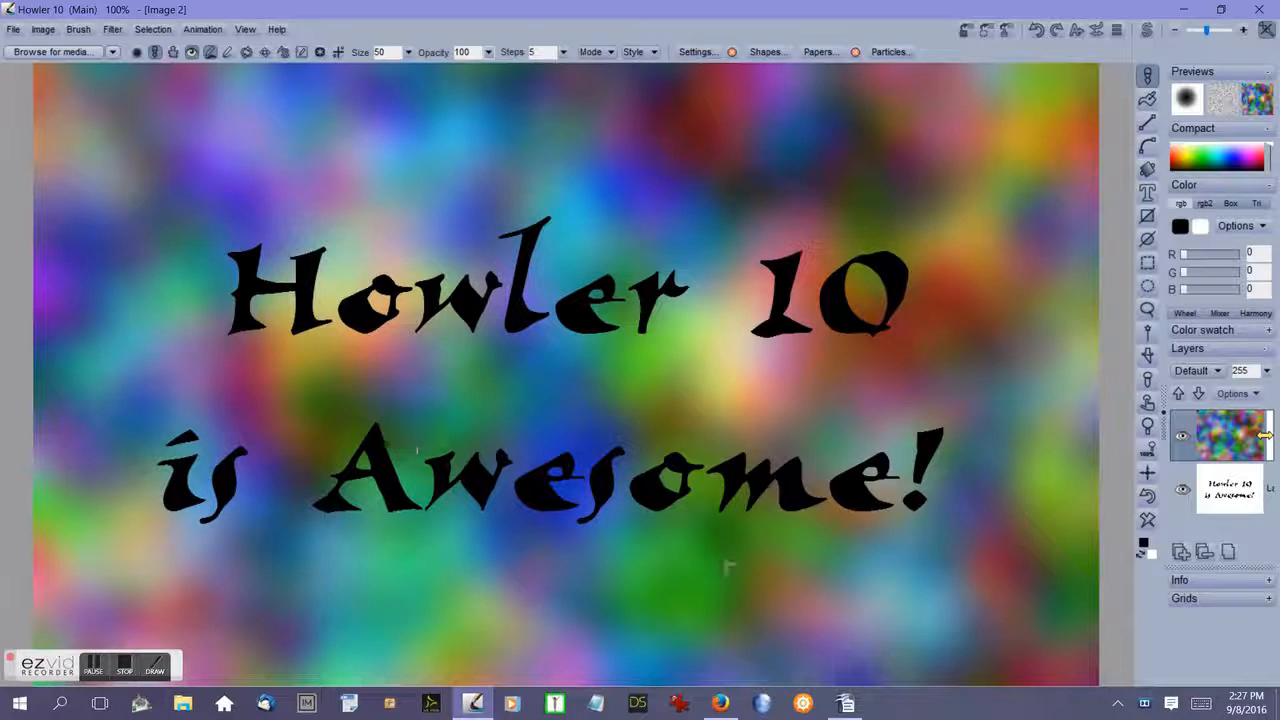
{"action": "key", "text": "ctrl+z"}
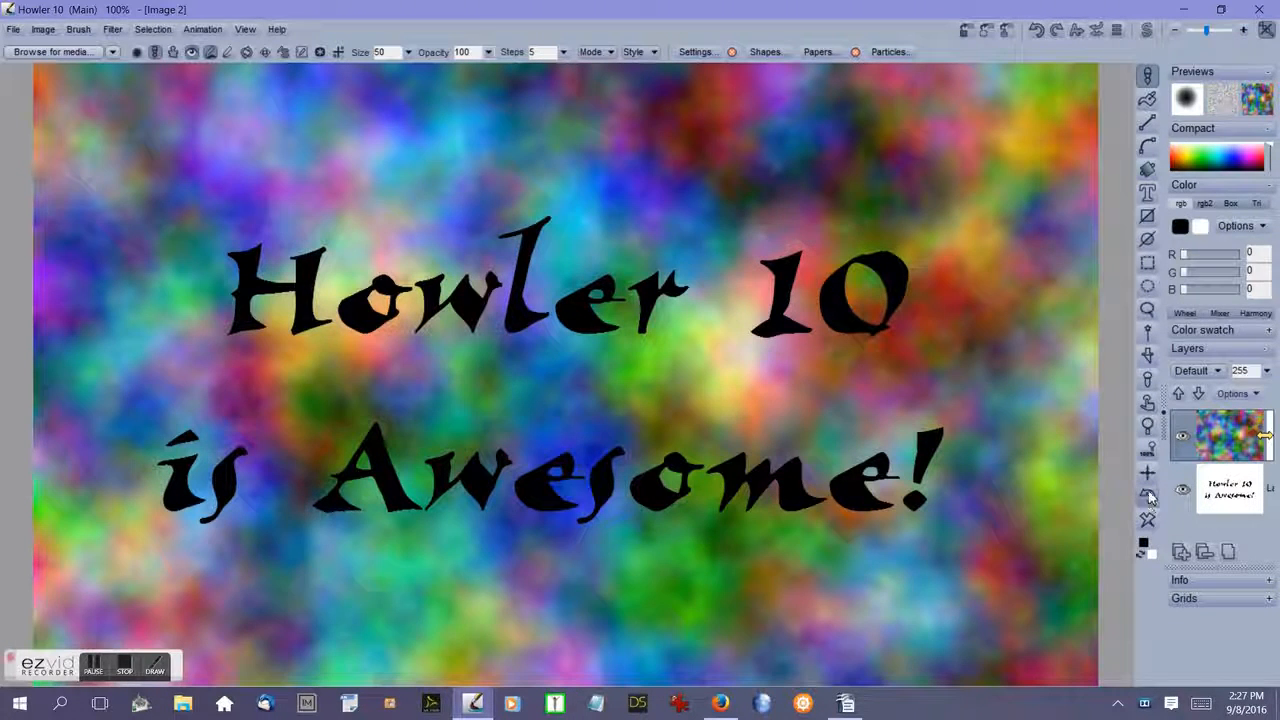
Try the Around grey and Screen blend modes on the plasma layer.
{"action": "left_click", "coordinate": [1240, 395]}
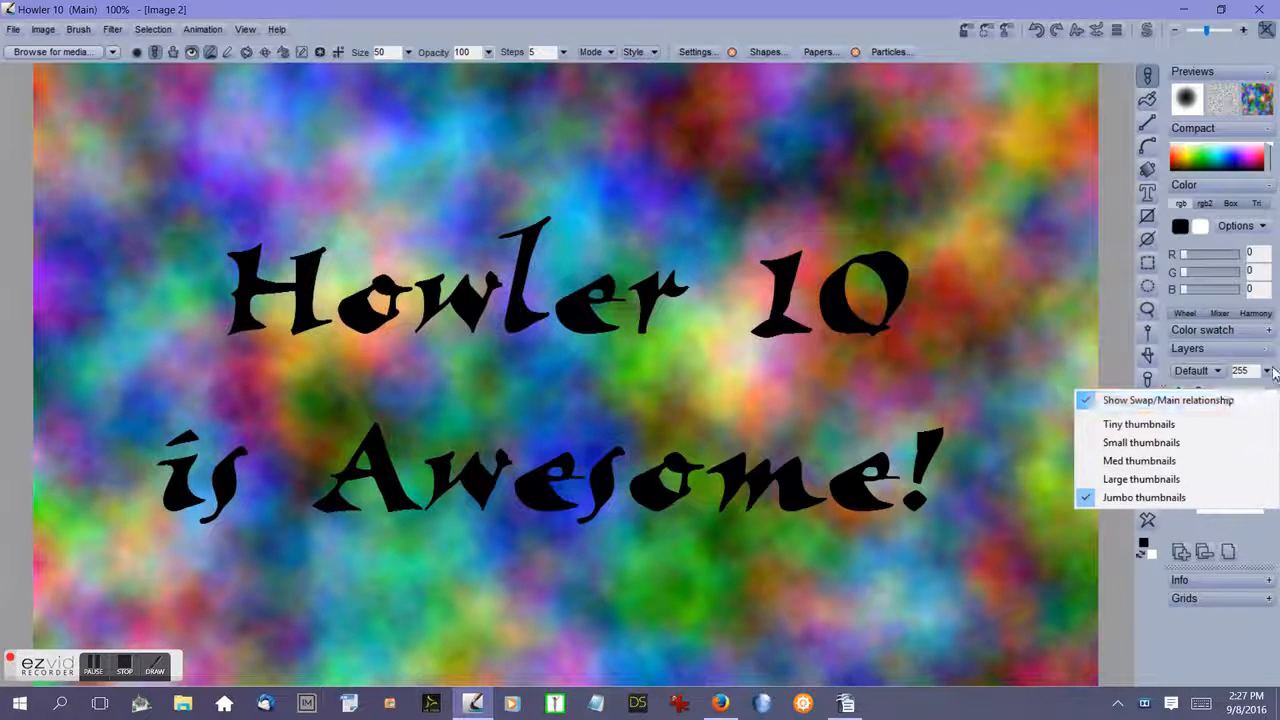
{"action": "left_click", "coordinate": [1222, 368]}
{"action": "left_click", "coordinate": [1222, 370]}
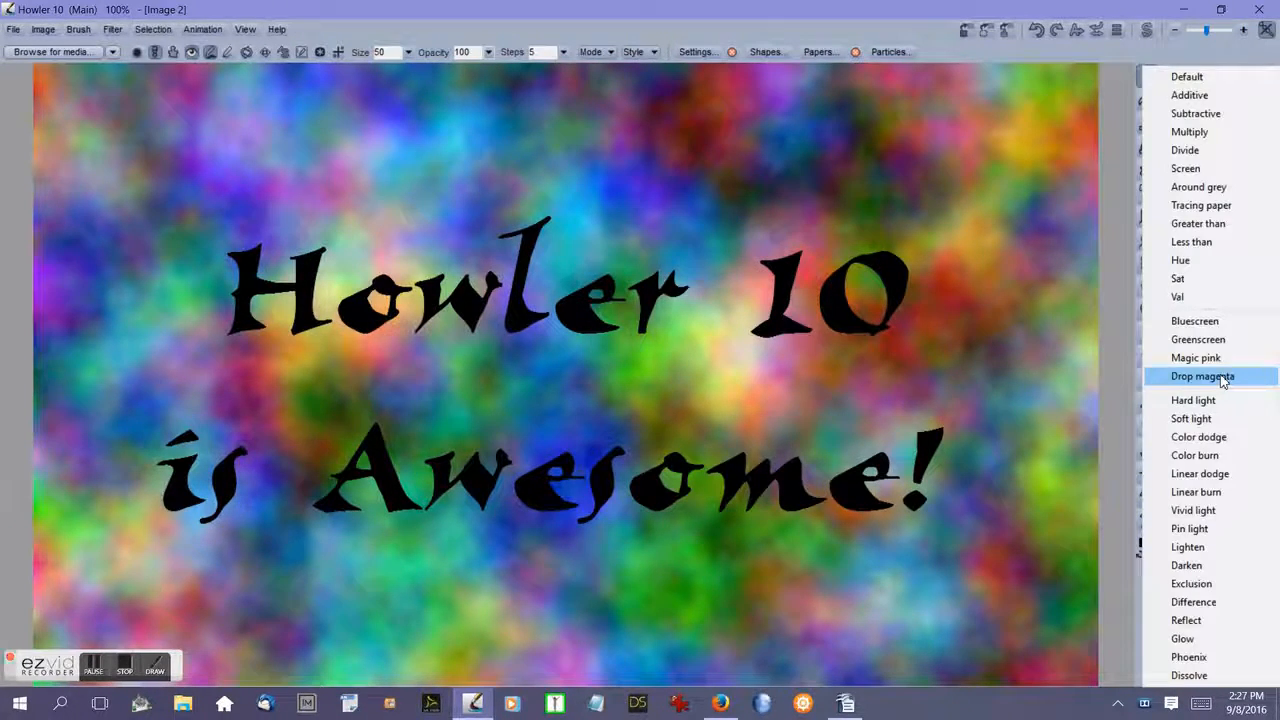
{"action": "left_click", "coordinate": [1210, 188]}
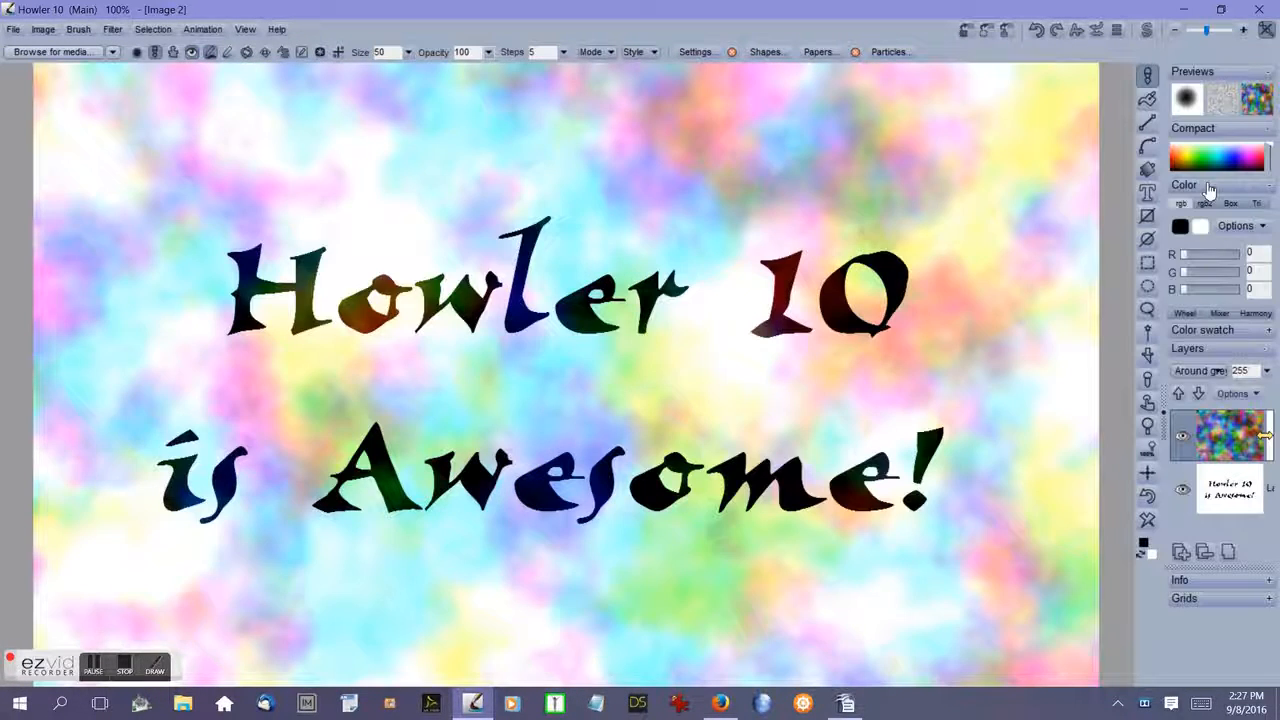
{"action": "left_click", "coordinate": [1202, 372]}
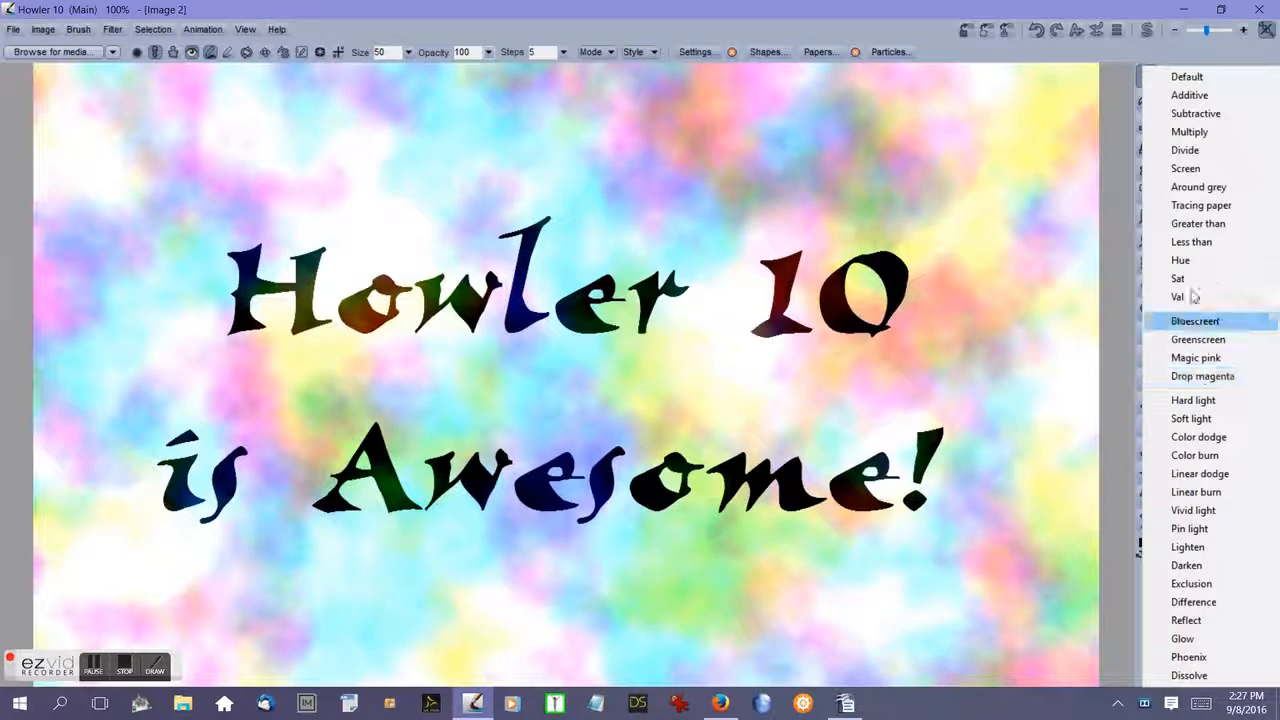
{"action": "left_click", "coordinate": [1193, 165]}
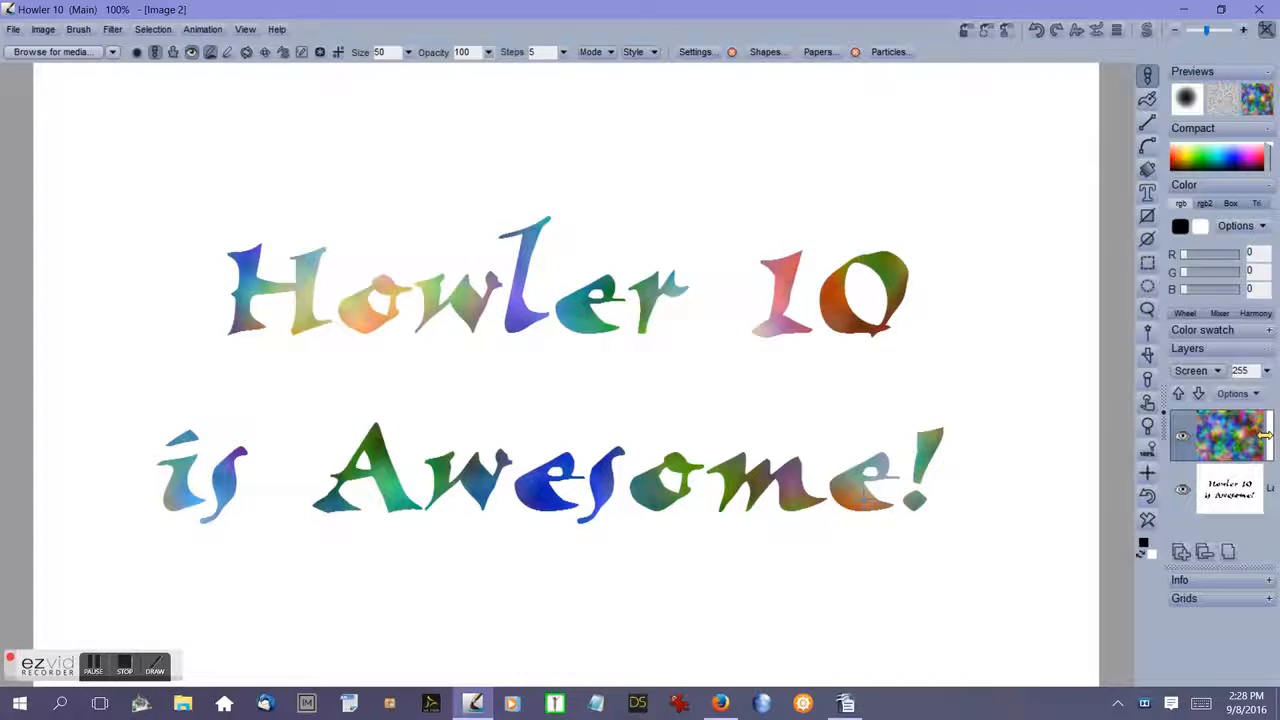
Try the Tracing paper, Color burn and Pin light blend modes on the plasma layer.
{"action": "left_click", "coordinate": [1193, 370]}
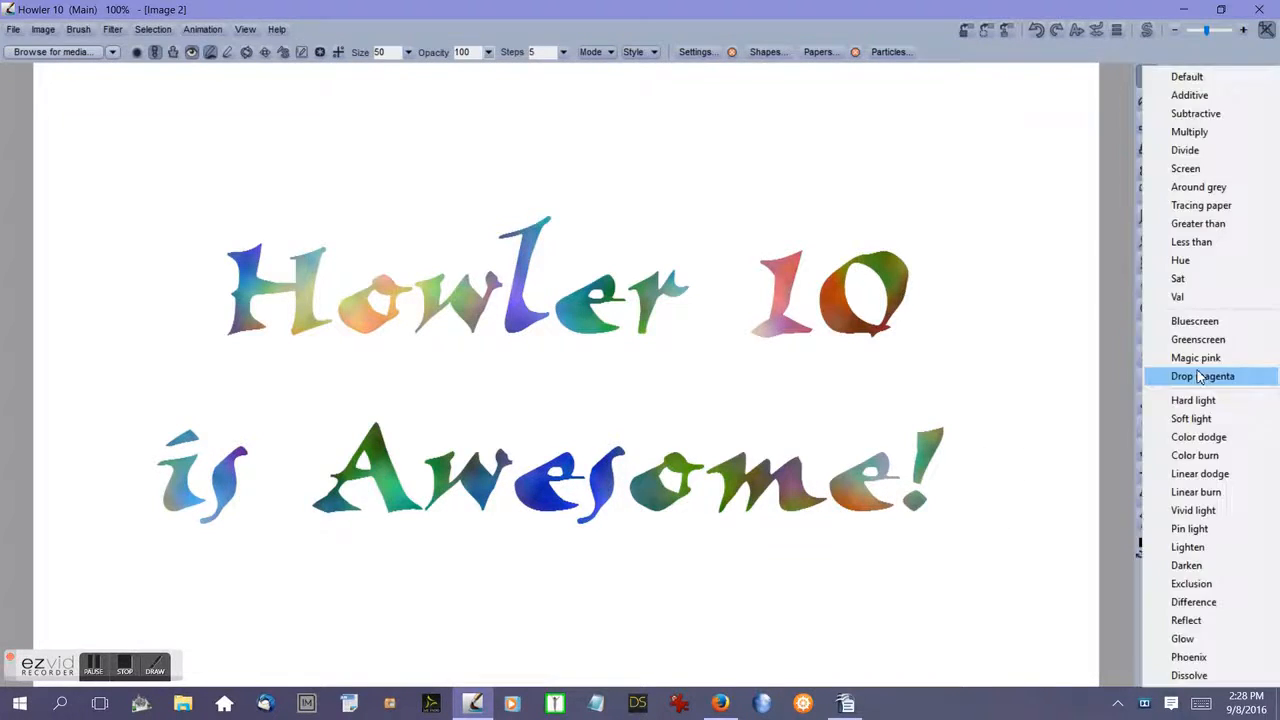
{"action": "left_click", "coordinate": [1194, 206]}
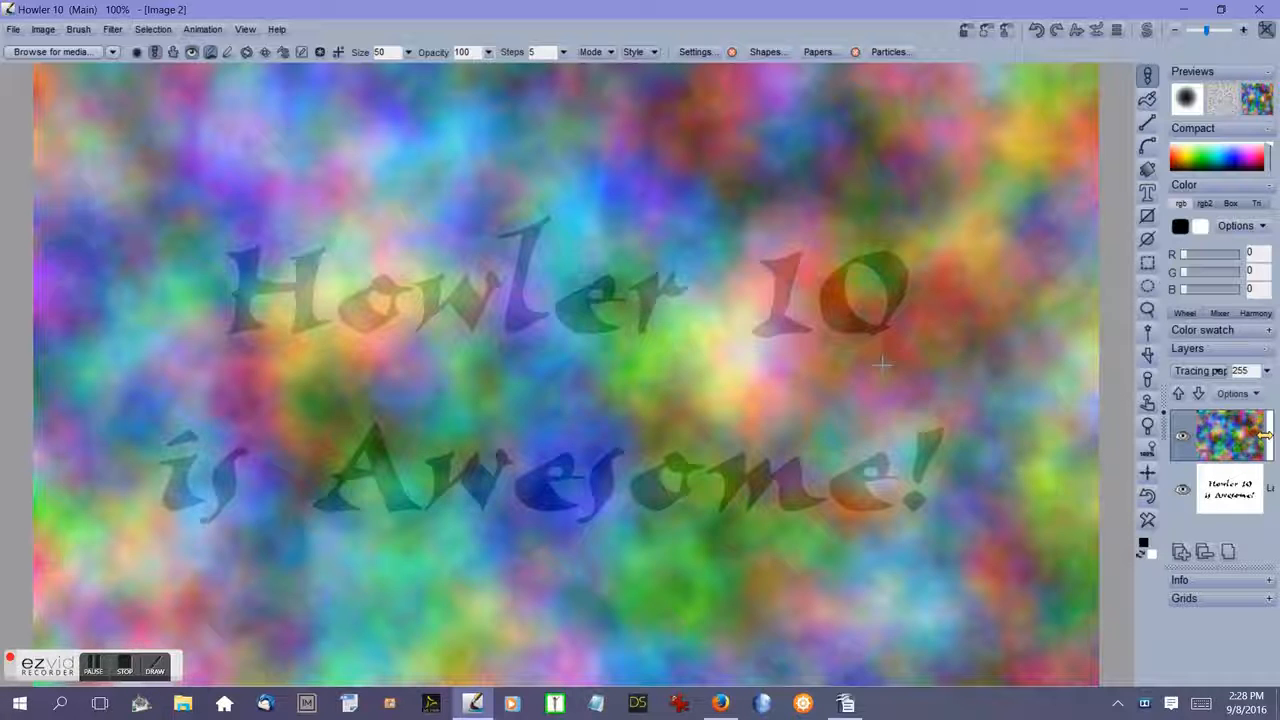
{"action": "left_click", "coordinate": [1210, 371]}
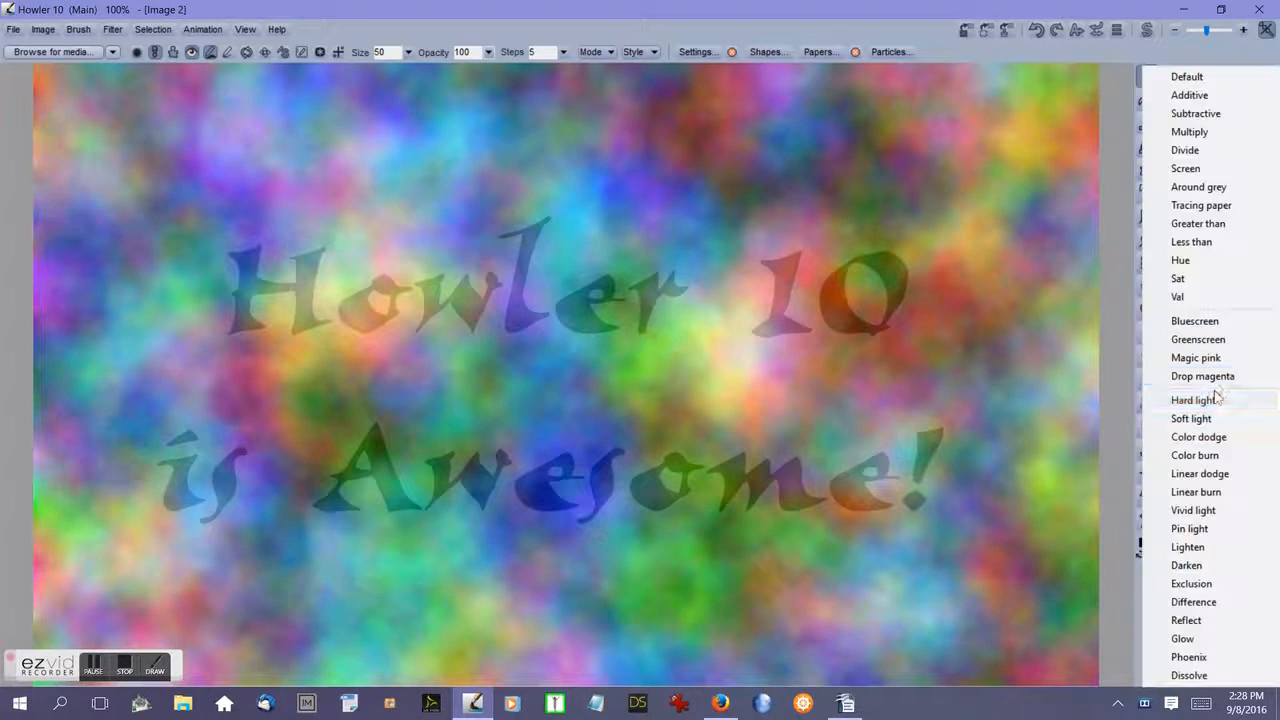
{"action": "left_click", "coordinate": [1190, 455]}
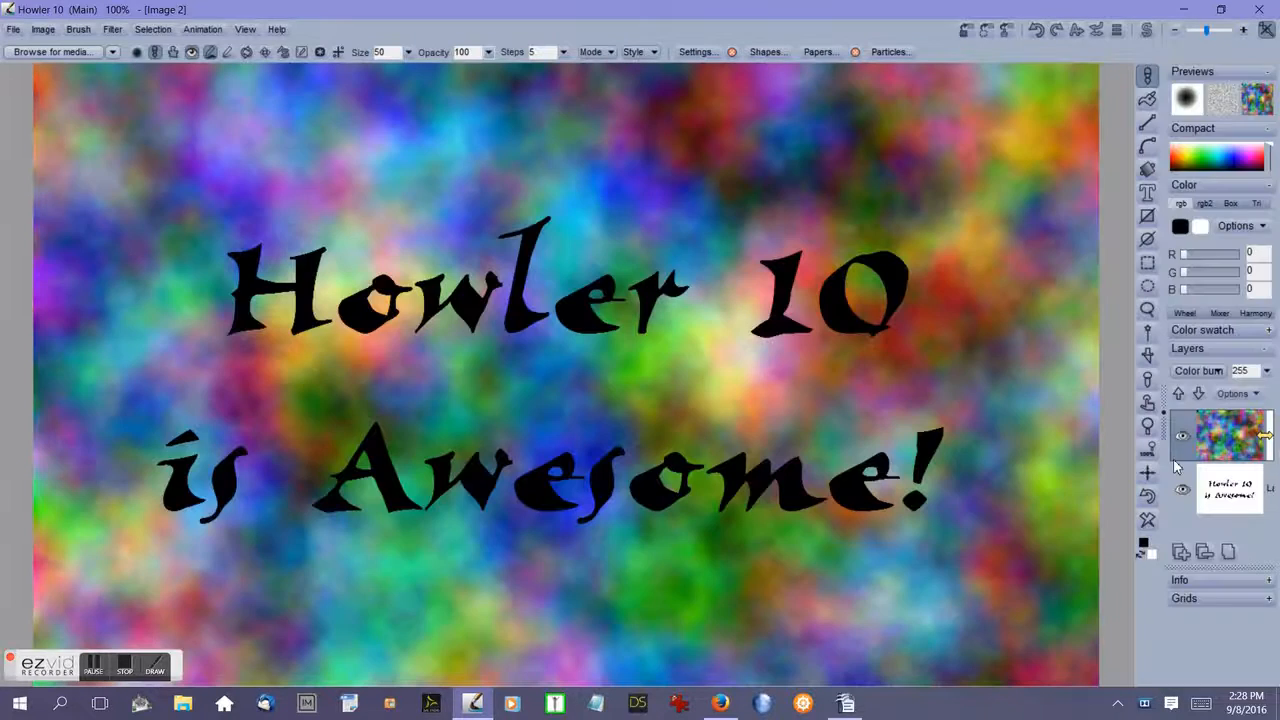
{"action": "left_click", "coordinate": [1196, 372]}
{"action": "left_click", "coordinate": [1183, 526]}
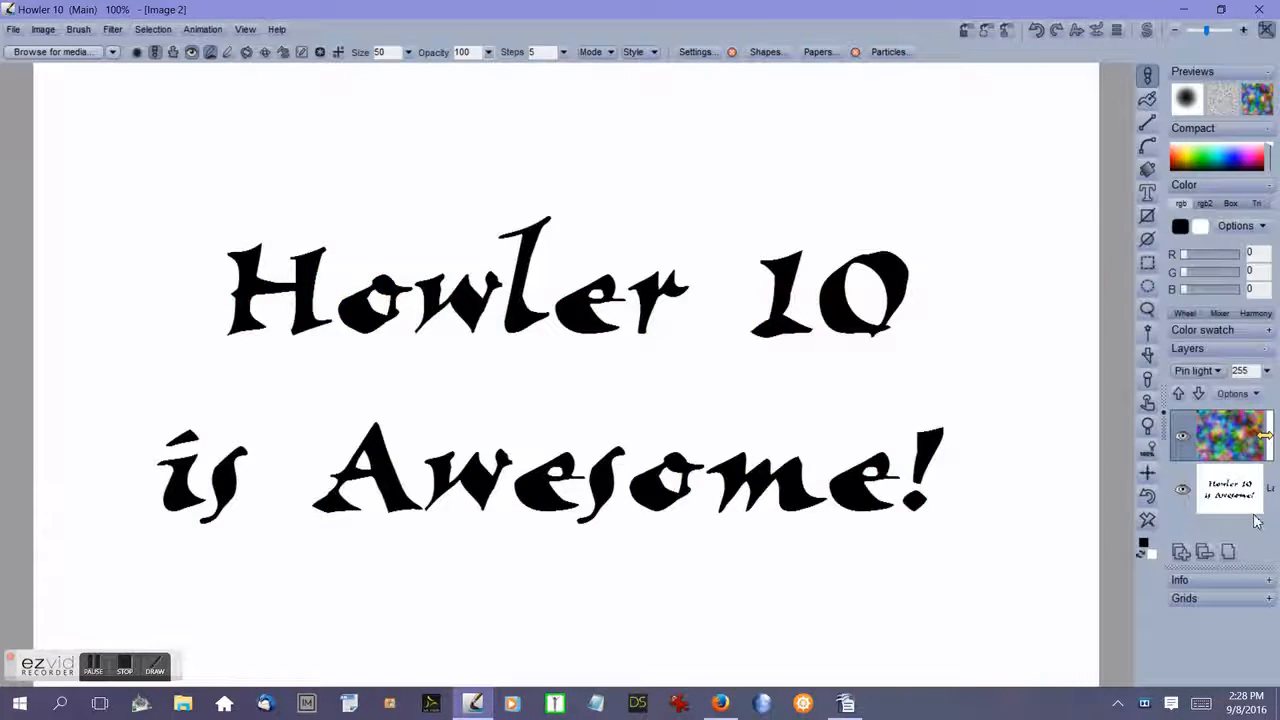
Try the Difference blend mode on the plasma layer and return its blend mode to Default.
{"action": "left_click", "coordinate": [1196, 371]}
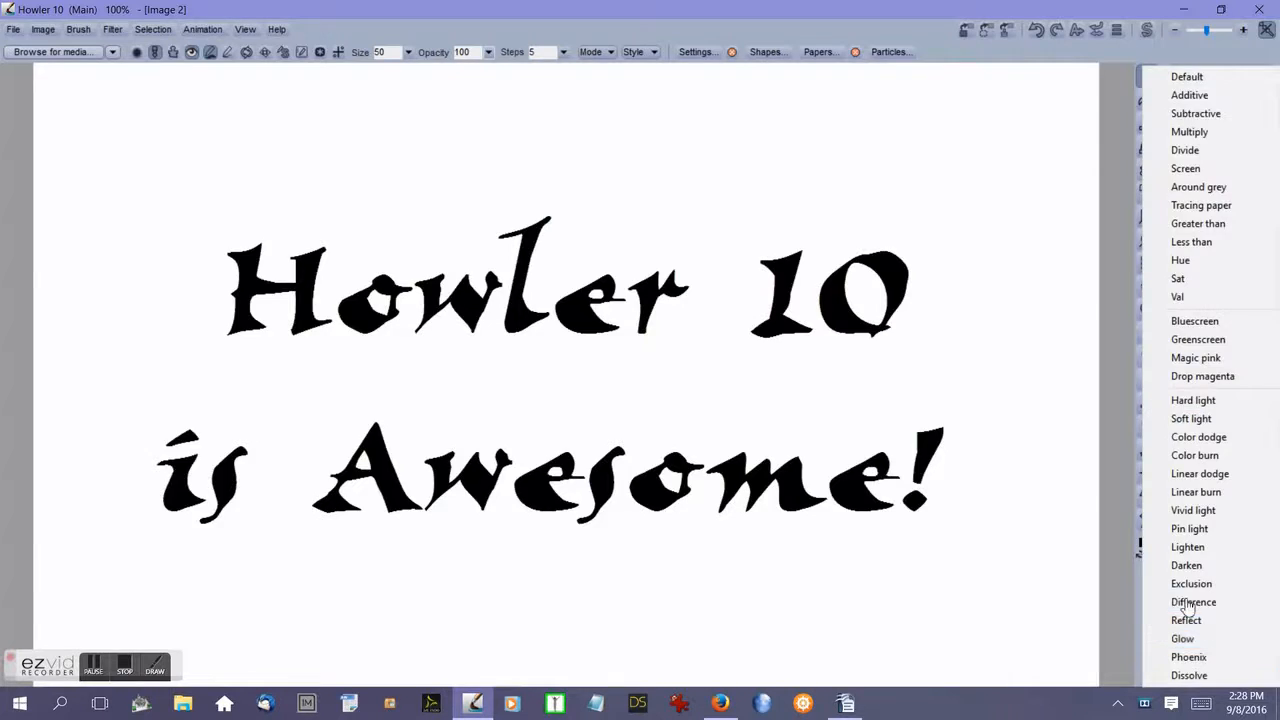
{"action": "left_click", "coordinate": [1187, 603]}
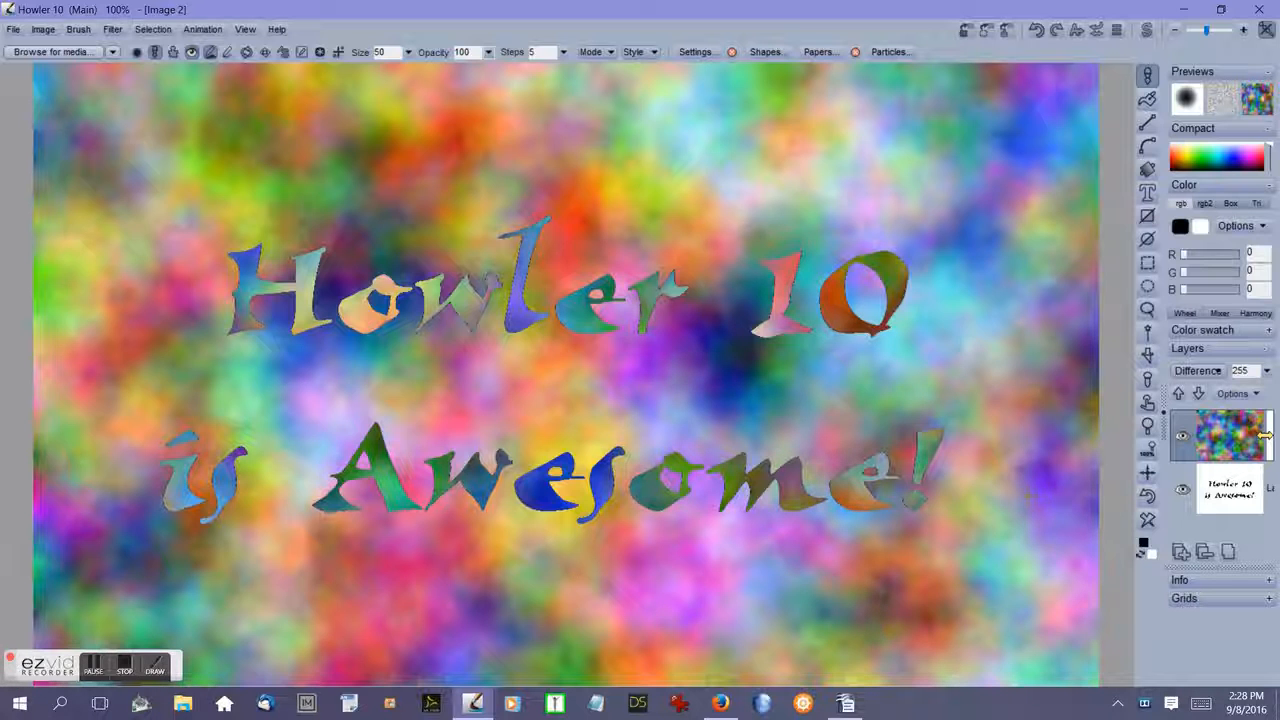
{"action": "left_click", "coordinate": [1199, 370]}
{"action": "left_click", "coordinate": [1190, 78]}
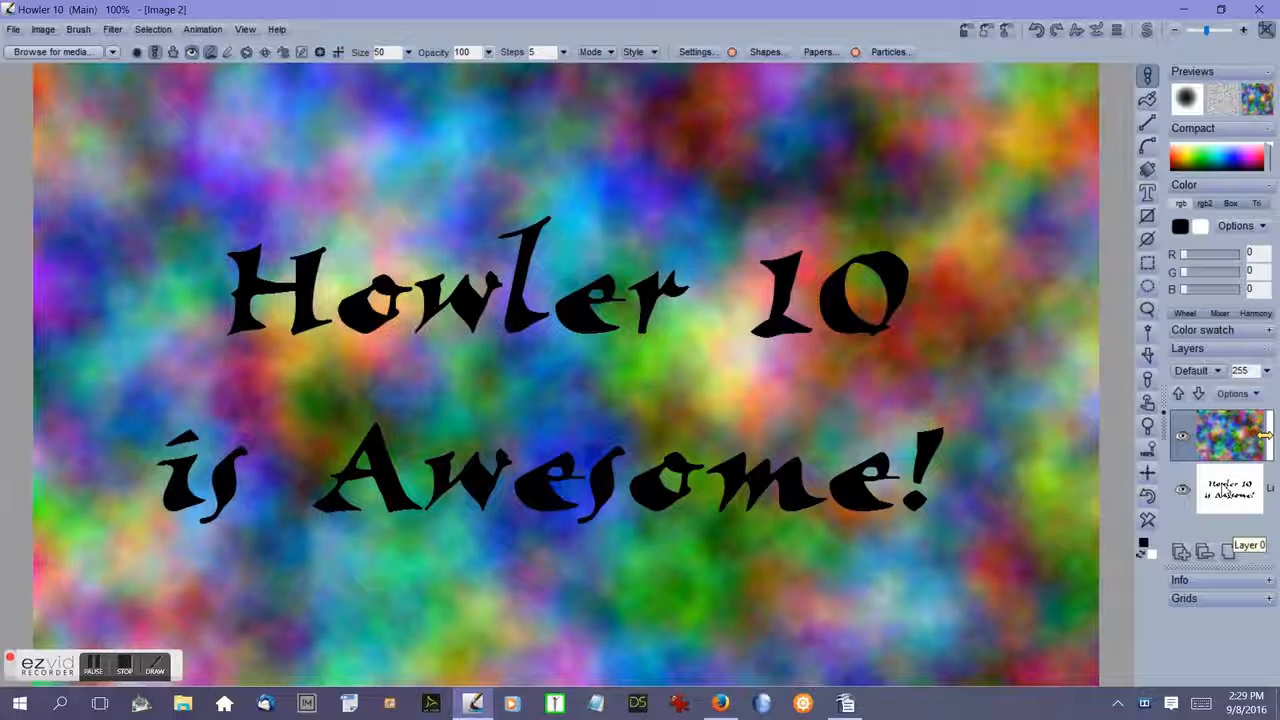
On the text layer, select the white background with the anti-aliased magic wand and invert the selection to isolate the lettering.
{"action": "left_click", "coordinate": [1228, 488]}
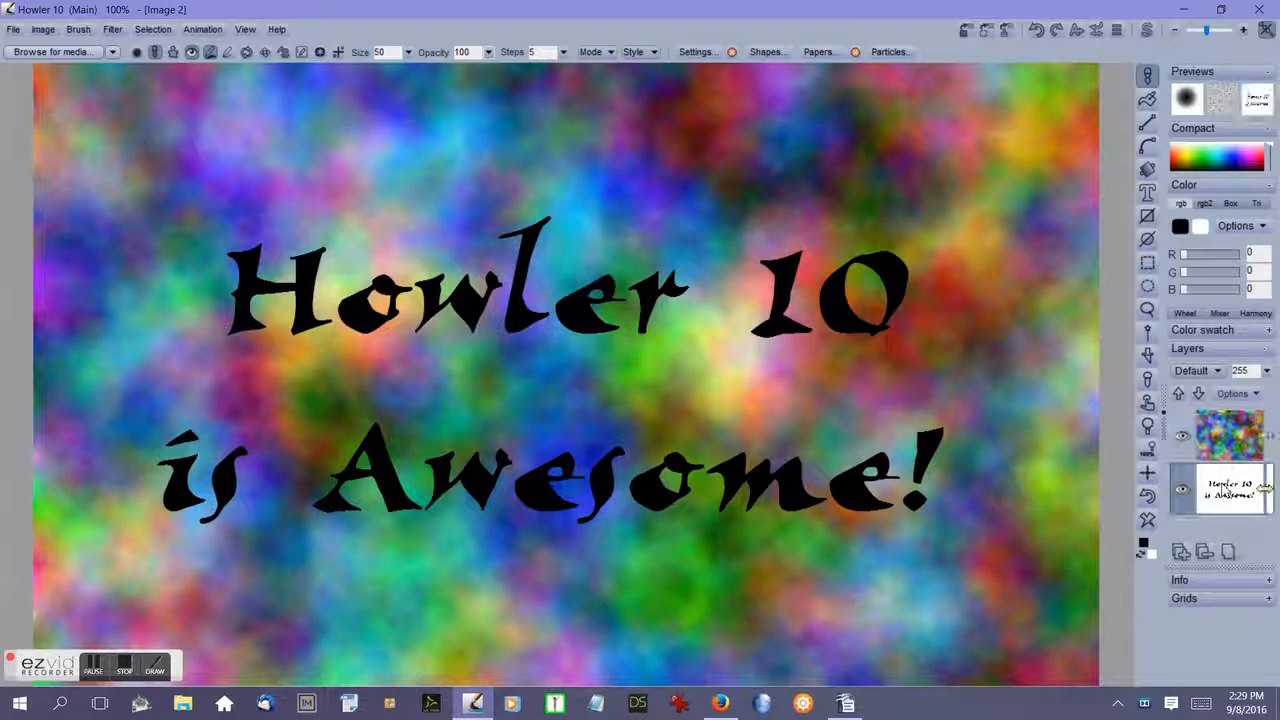
{"action": "left_click", "coordinate": [1150, 333]}
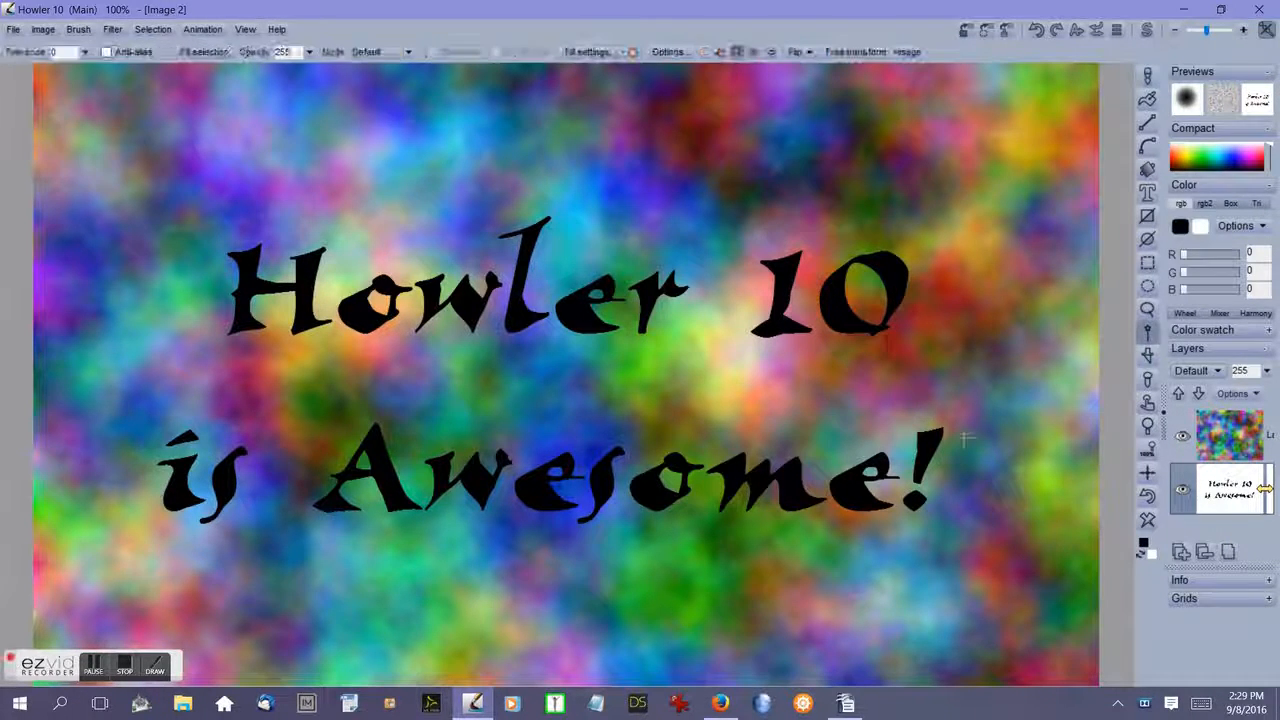
{"action": "left_click", "coordinate": [105, 52]}
{"action": "left_click", "coordinate": [367, 189]}
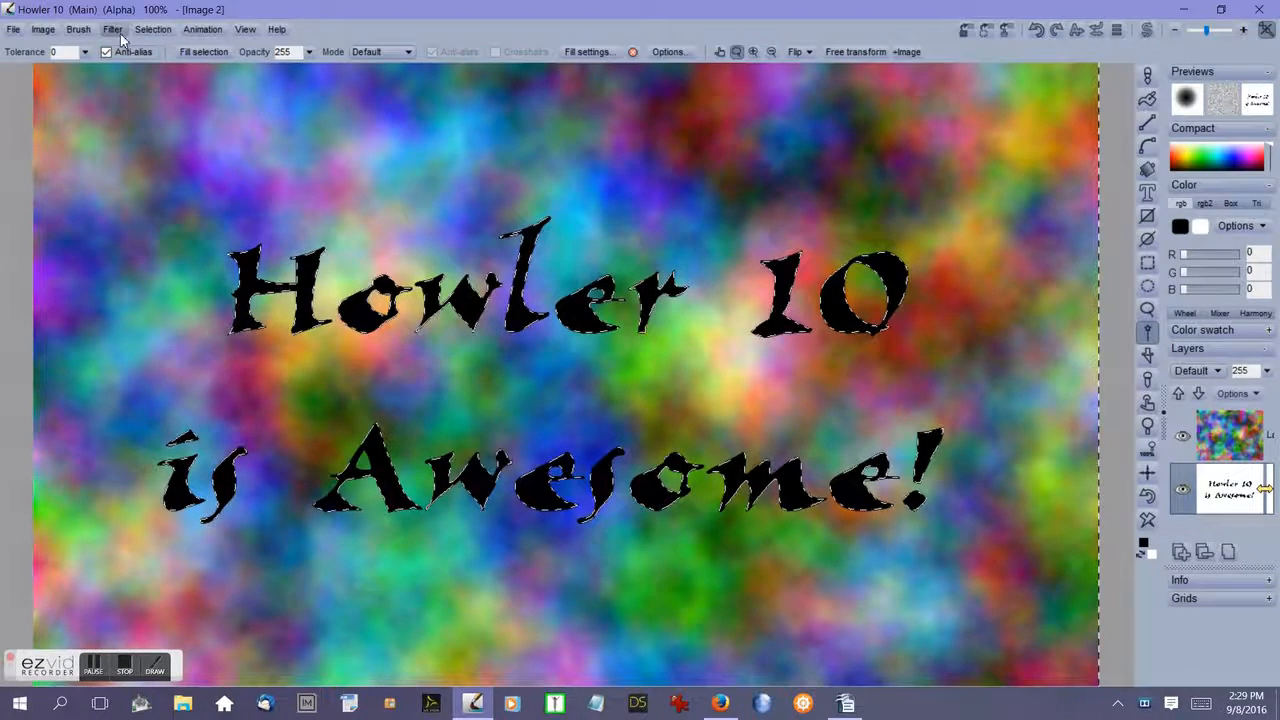
{"action": "left_click", "coordinate": [153, 29]}
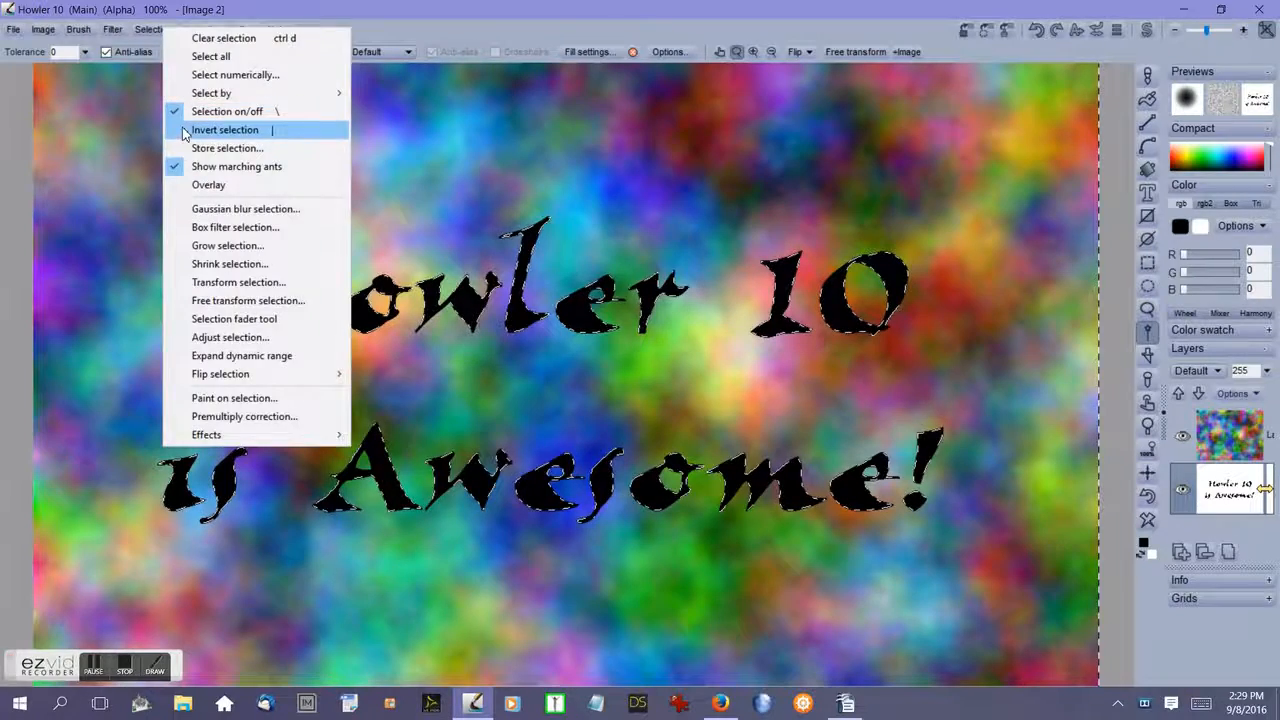
{"action": "left_click", "coordinate": [182, 131]}
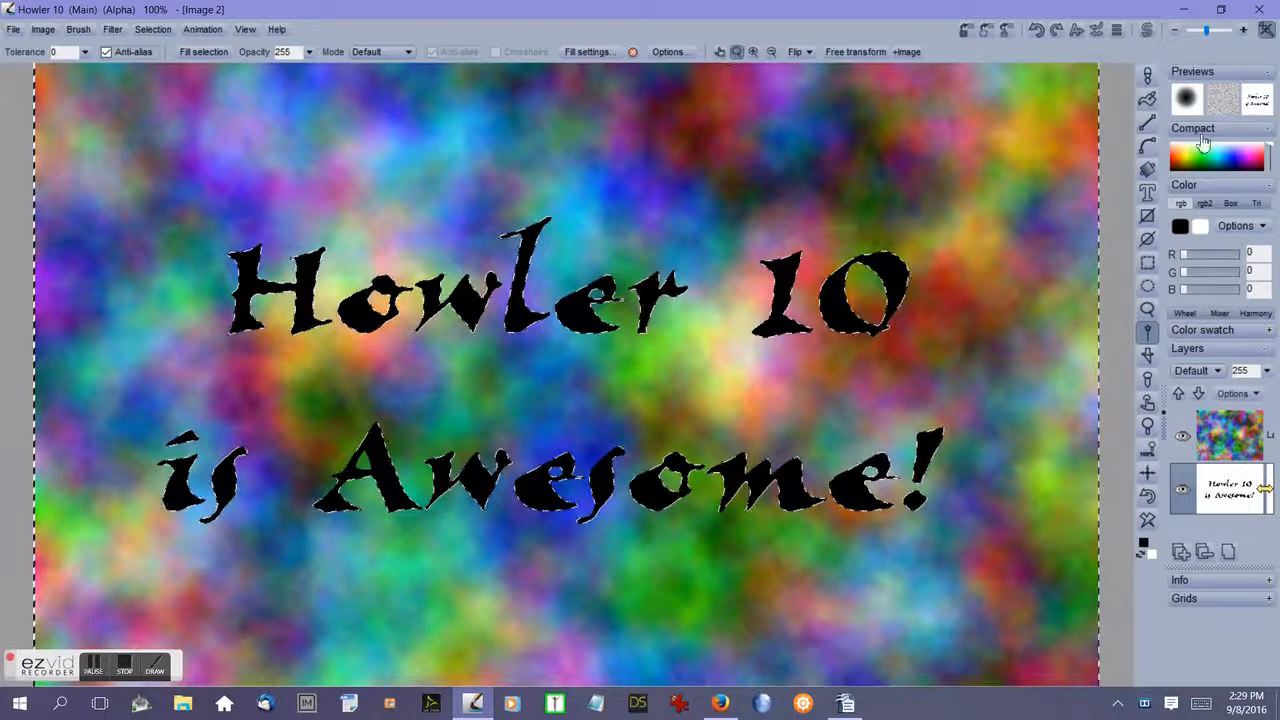
Return to the brush tool, store a copy of the lettering selection as an alpha and move its window slightly upward.
{"action": "left_click", "coordinate": [1149, 77]}
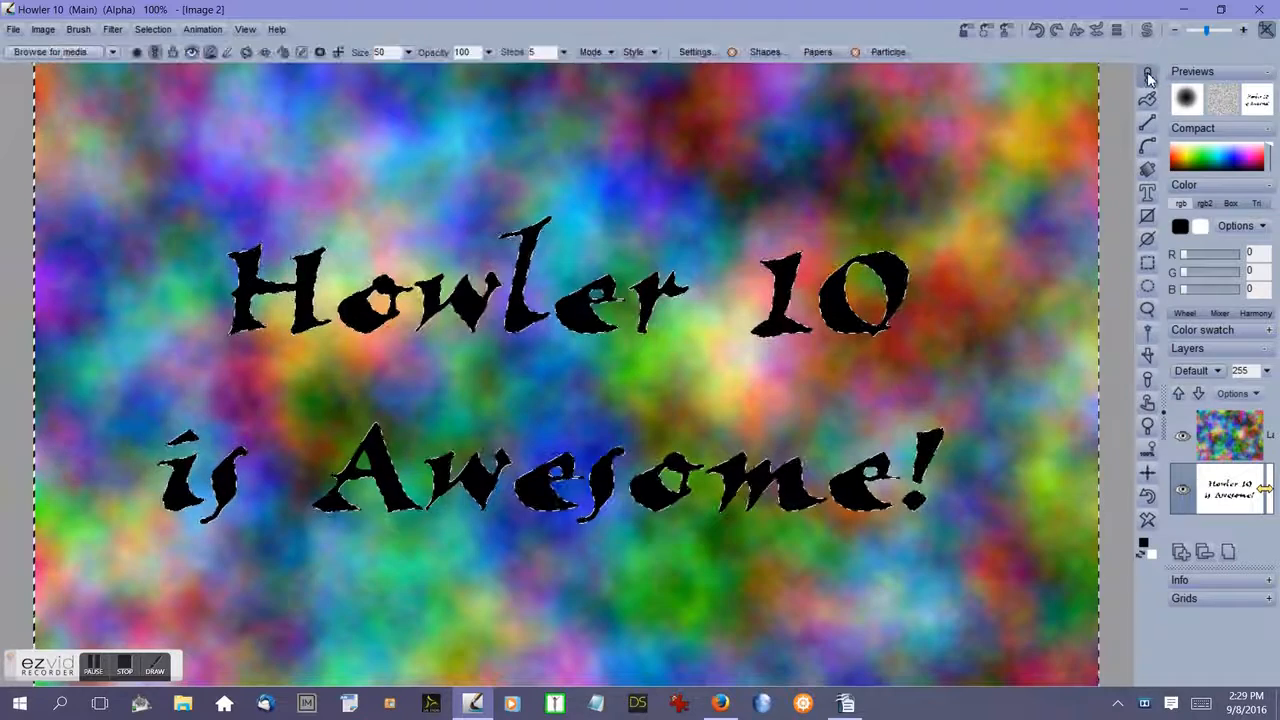
{"action": "left_click", "coordinate": [987, 32]}
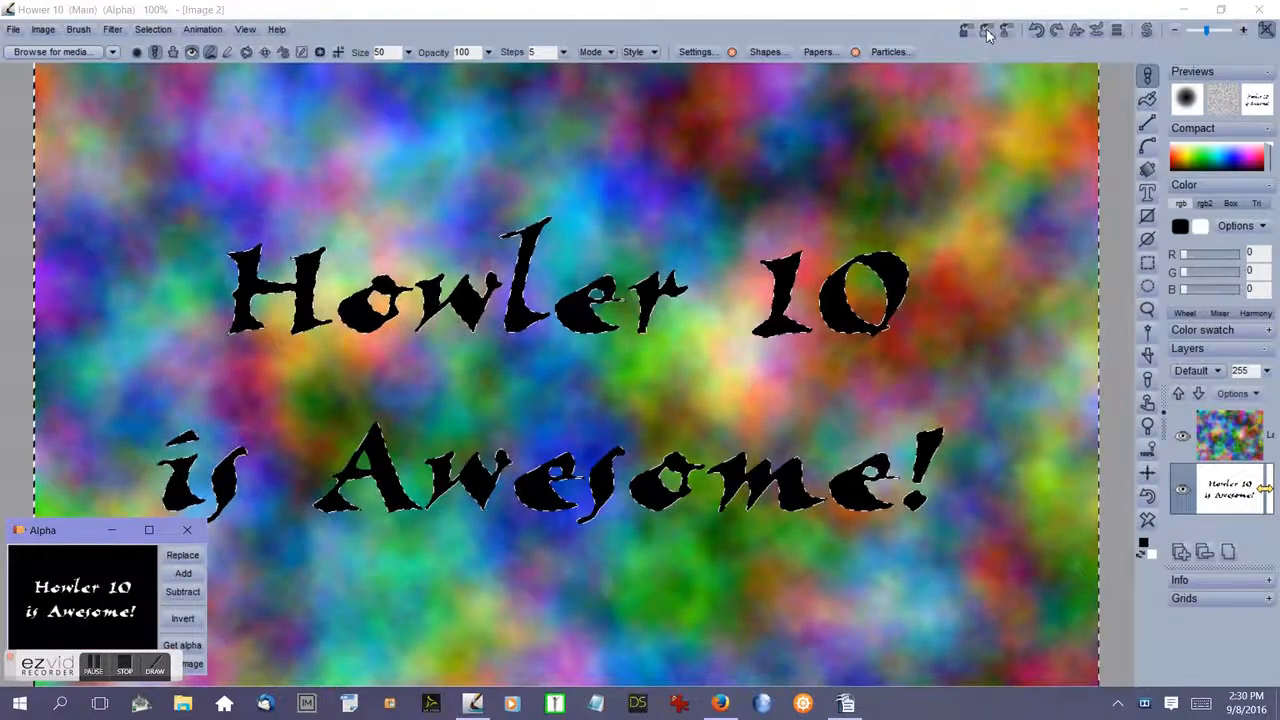
{"action": "left_click_drag", "start_coordinate": [69, 537], "coordinate": [70, 509]}
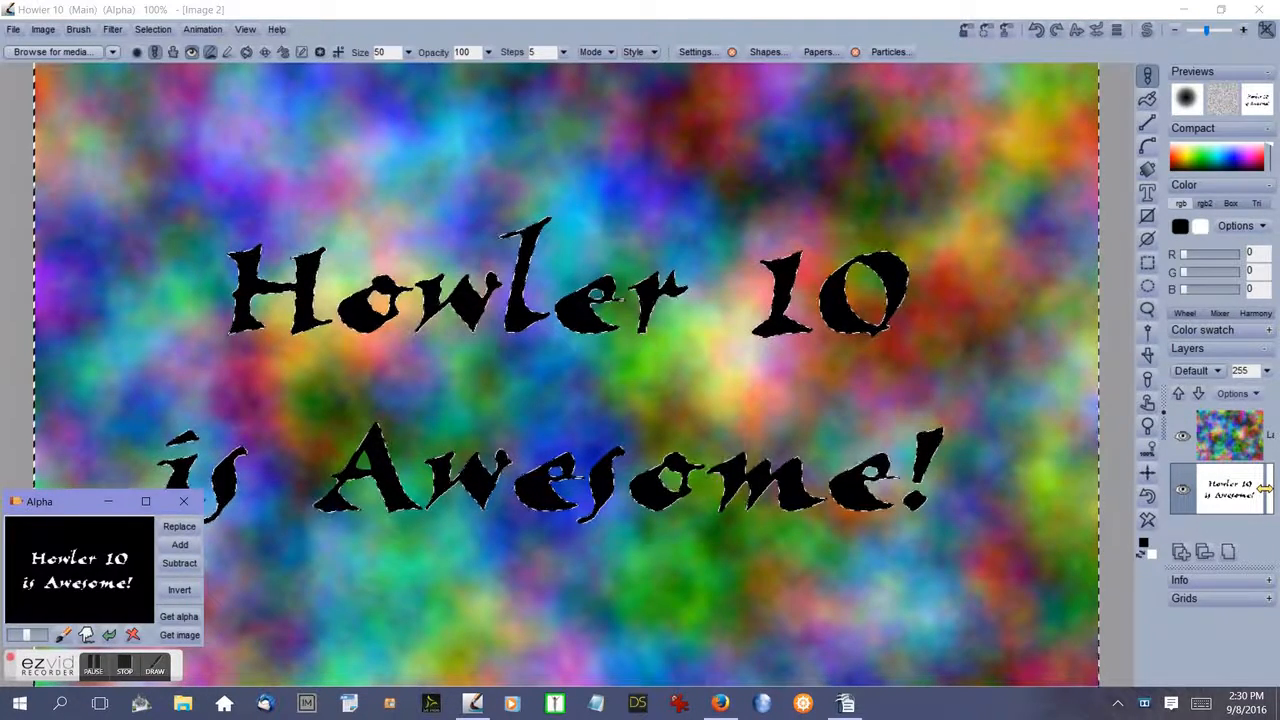
Try a drop shadow with X and Y offsets of 10 on the plasma layer, check it with the text layer hidden, and undo it.
{"action": "left_click", "coordinate": [1270, 432]}
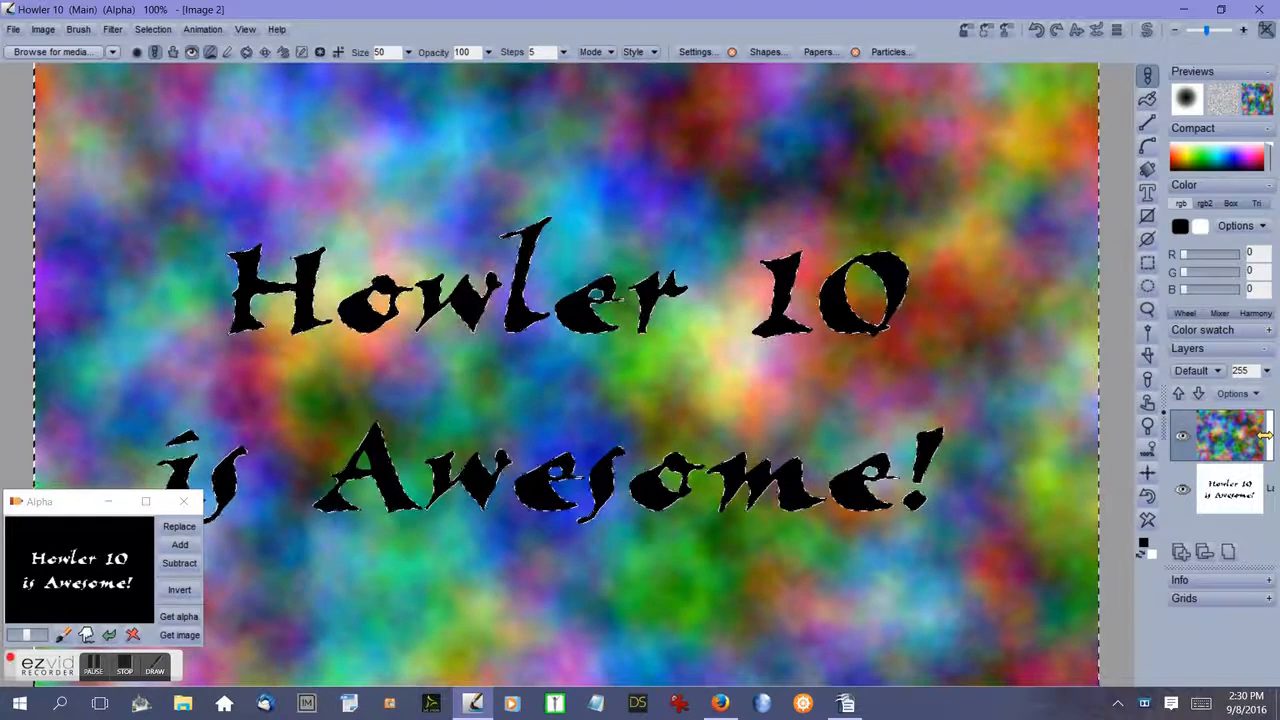
{"action": "left_click", "coordinate": [153, 29]}
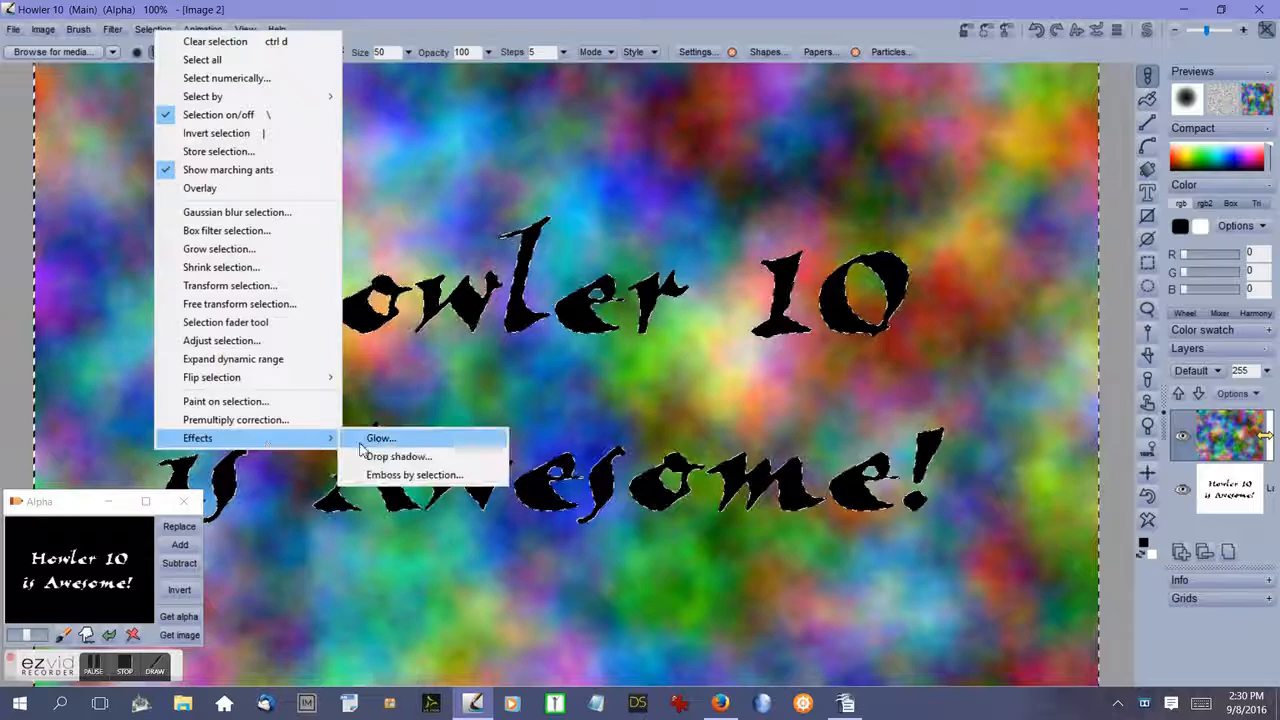
{"action": "left_click", "coordinate": [424, 462]}
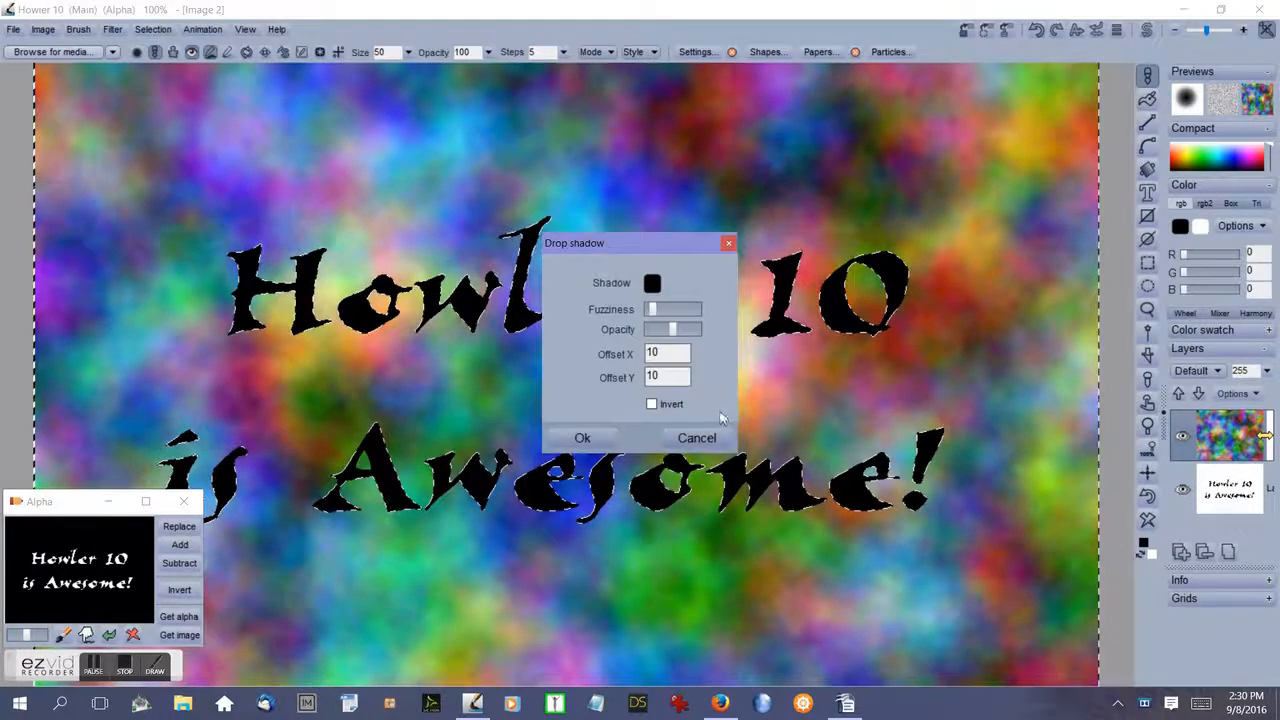
{"action": "left_click", "coordinate": [585, 439]}
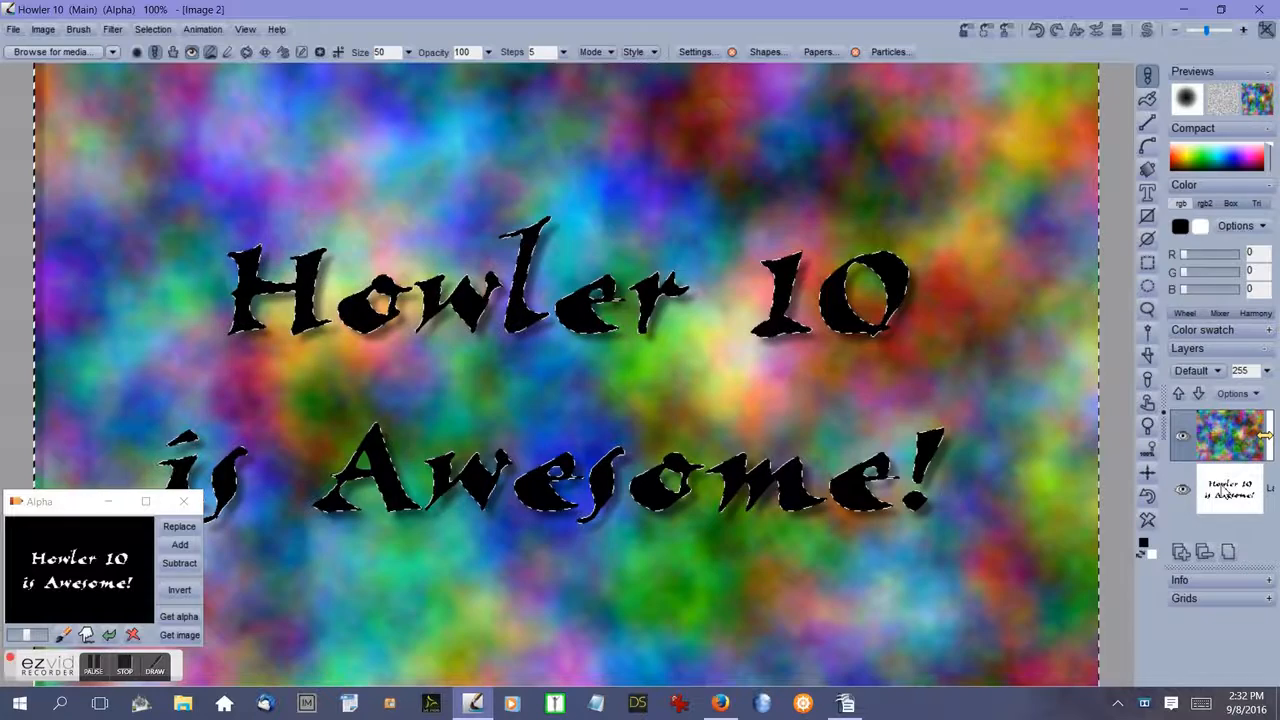
{"action": "left_click", "coordinate": [1184, 491]}
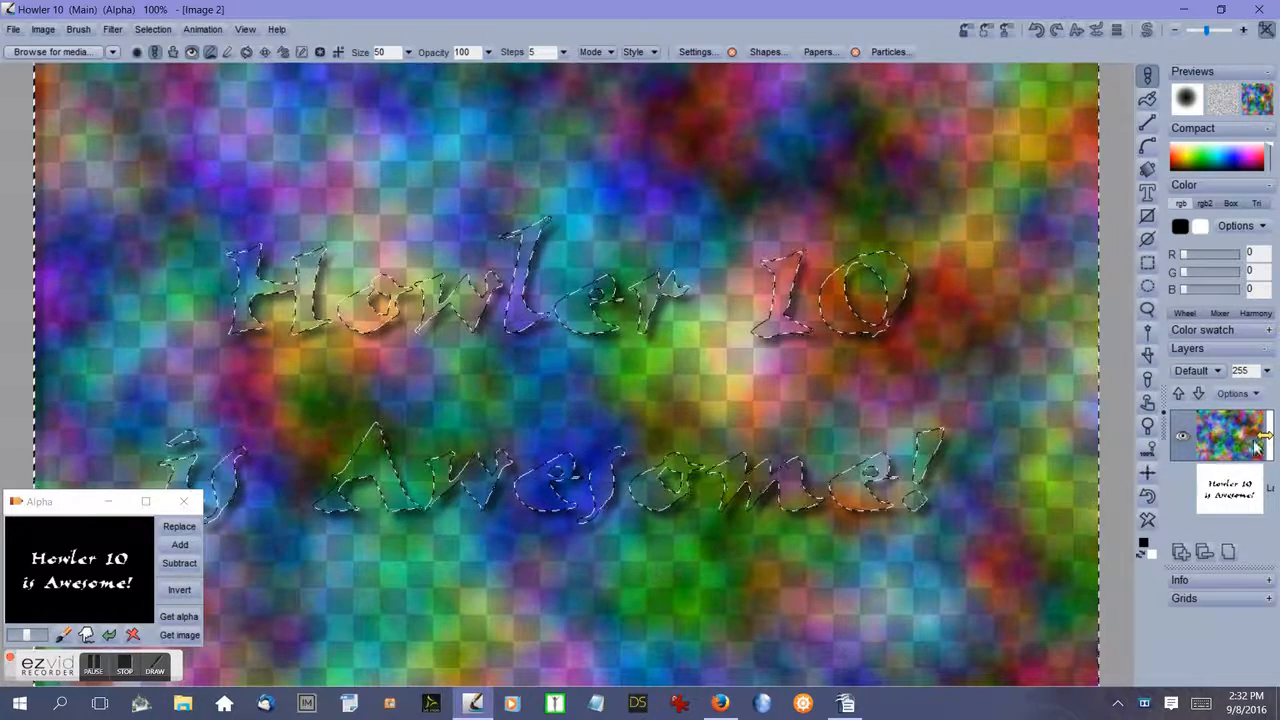
{"action": "left_click", "coordinate": [1185, 491]}
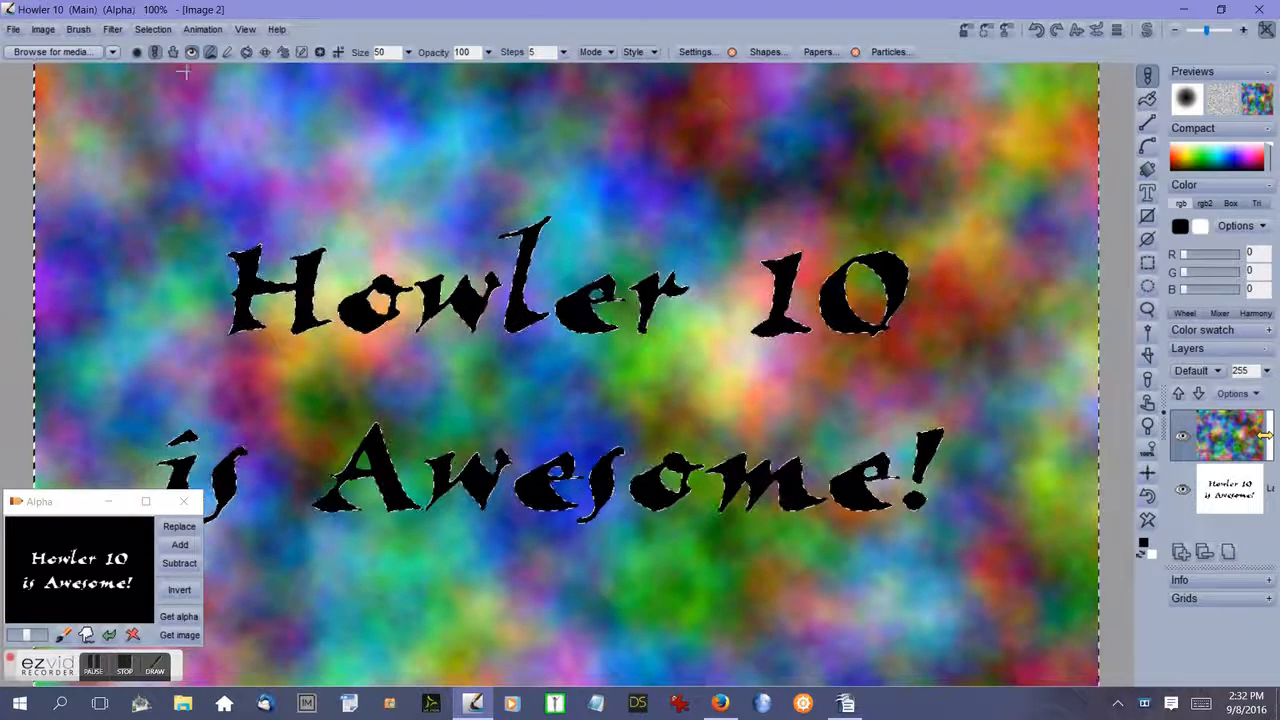
{"action": "left_click", "coordinate": [153, 29]}
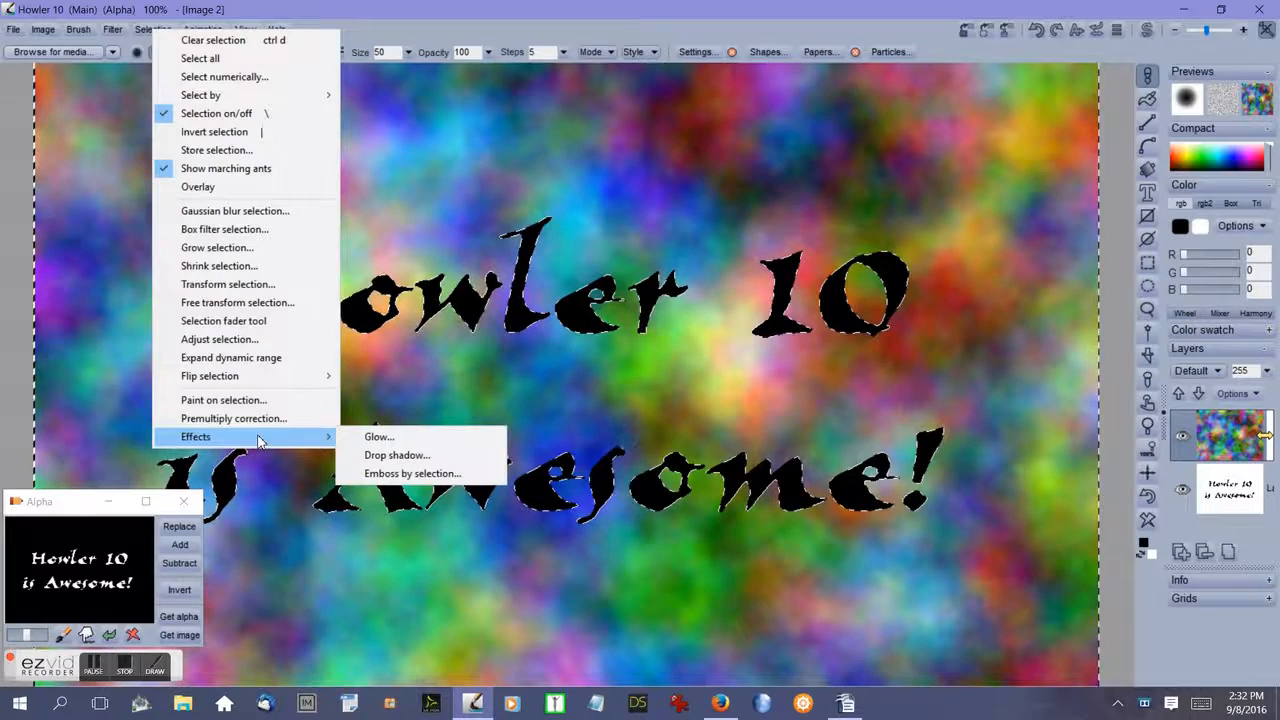
{"action": "left_click", "coordinate": [480, 25]}
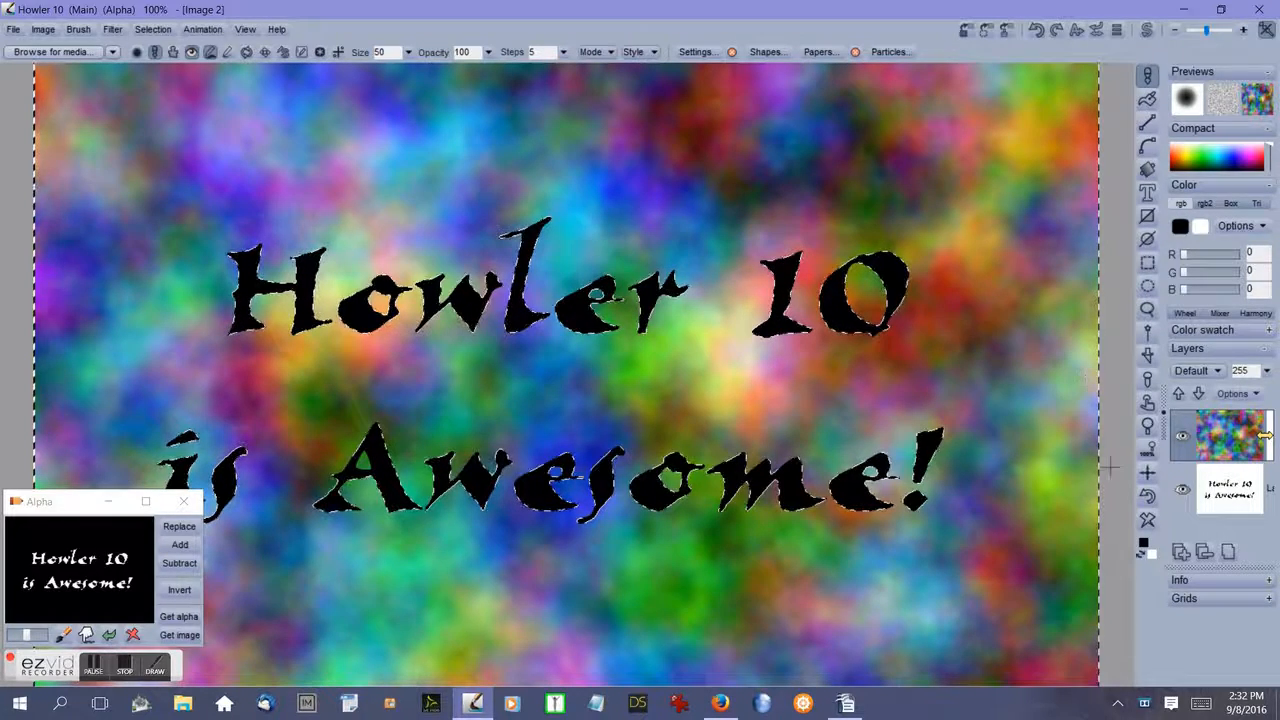
Permanently merge all layers into one and clear the selection.
{"action": "left_click", "coordinate": [1230, 553]}
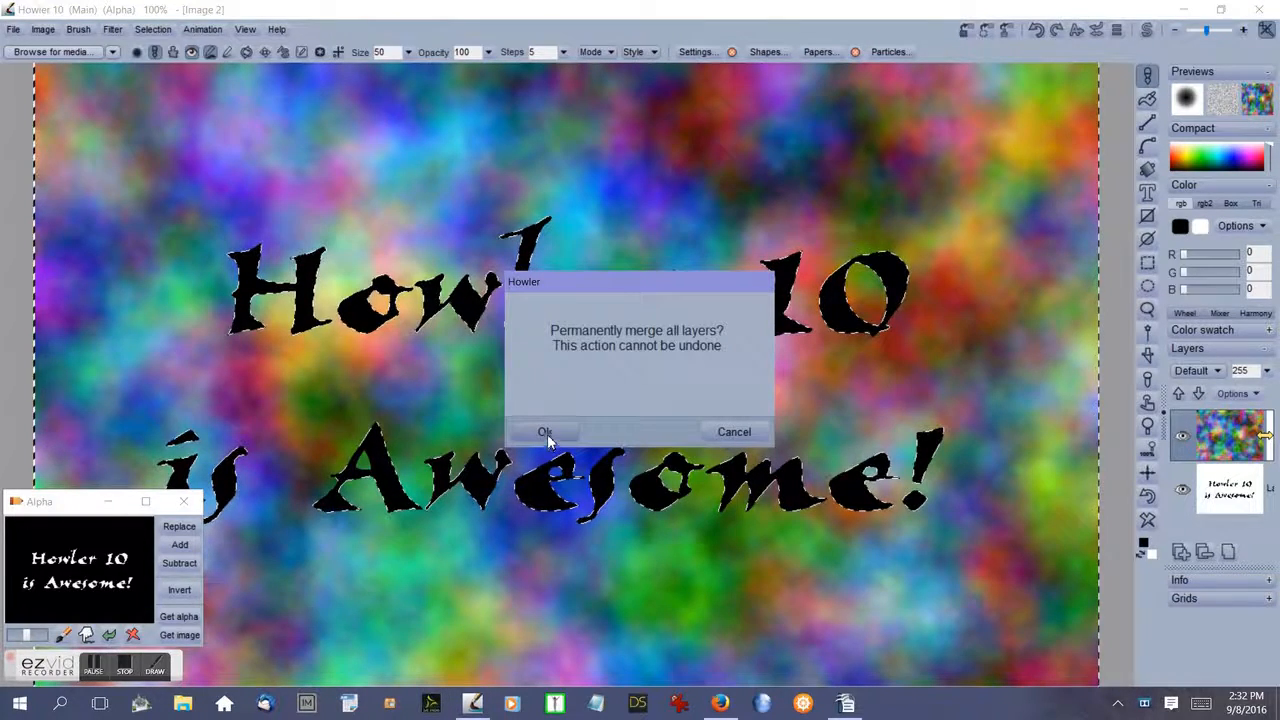
{"action": "left_click", "coordinate": [545, 434]}
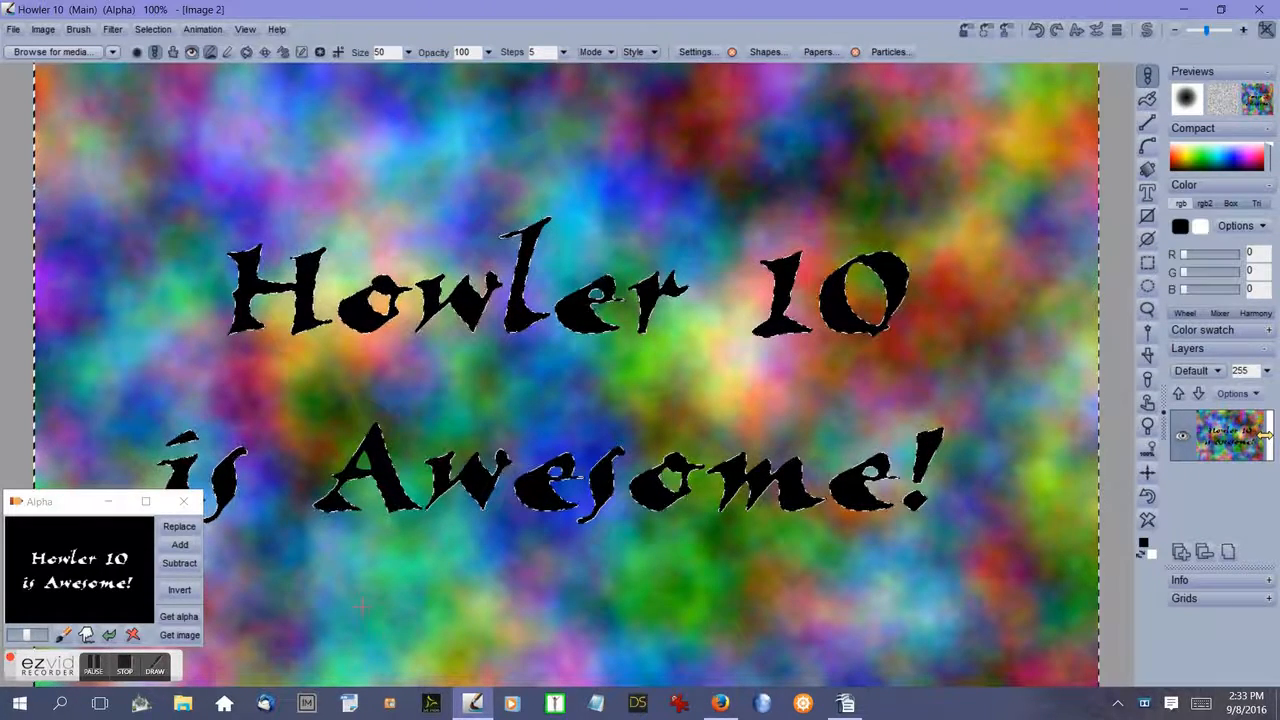
{"action": "left_click", "coordinate": [155, 28]}
{"action": "left_click", "coordinate": [205, 38]}
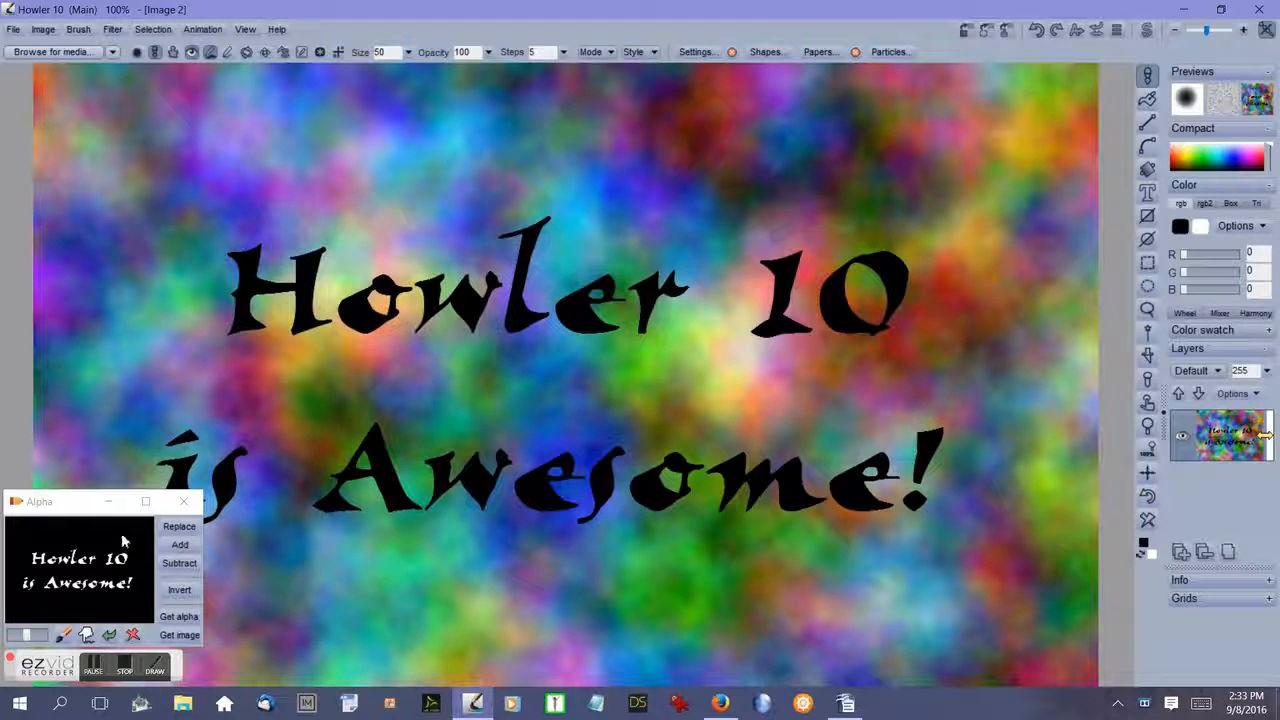
Restore the lettering selection from the stored alpha and clear the selected lettering to white.
{"action": "left_click", "coordinate": [175, 531]}
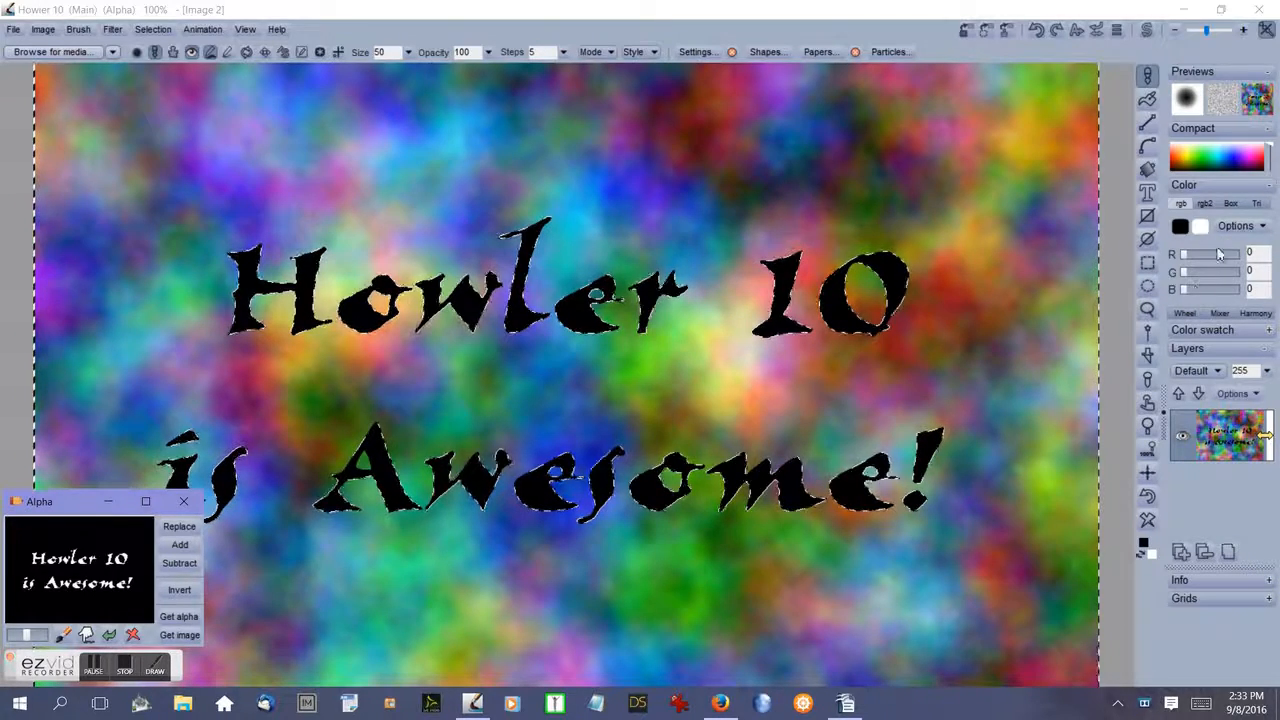
{"action": "left_click", "coordinate": [1145, 556]}
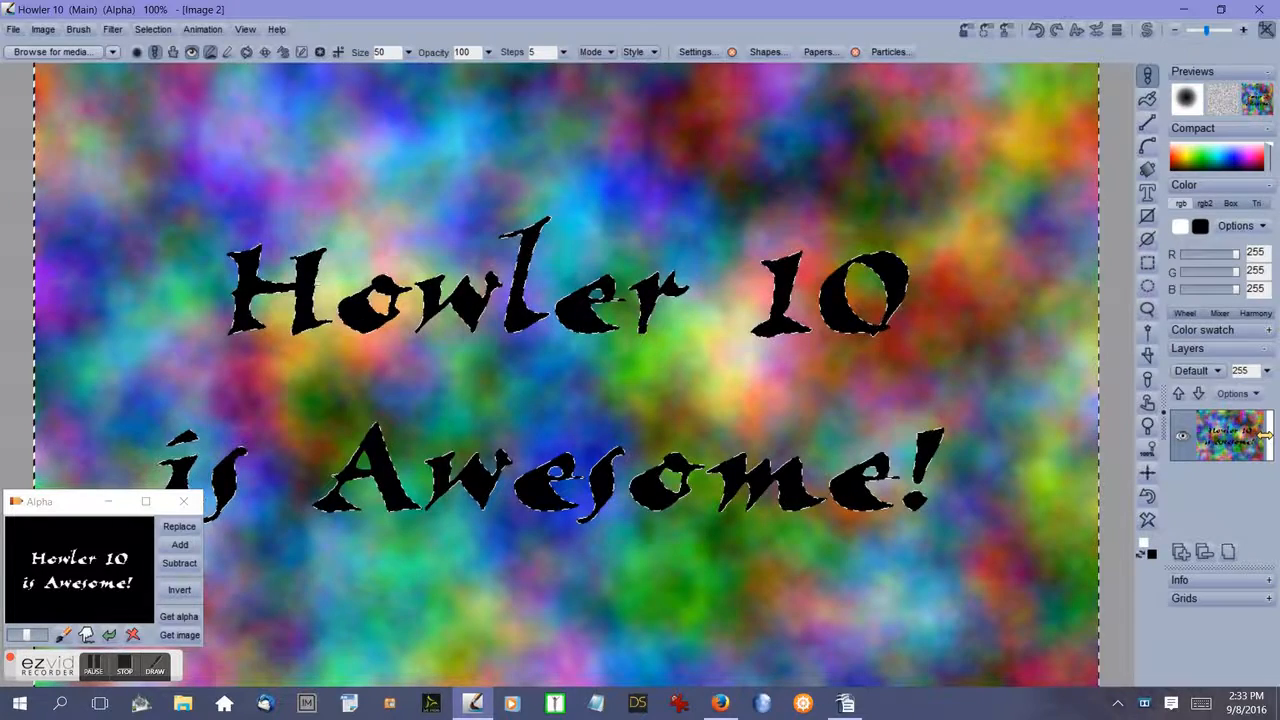
{"action": "left_click", "coordinate": [42, 31]}
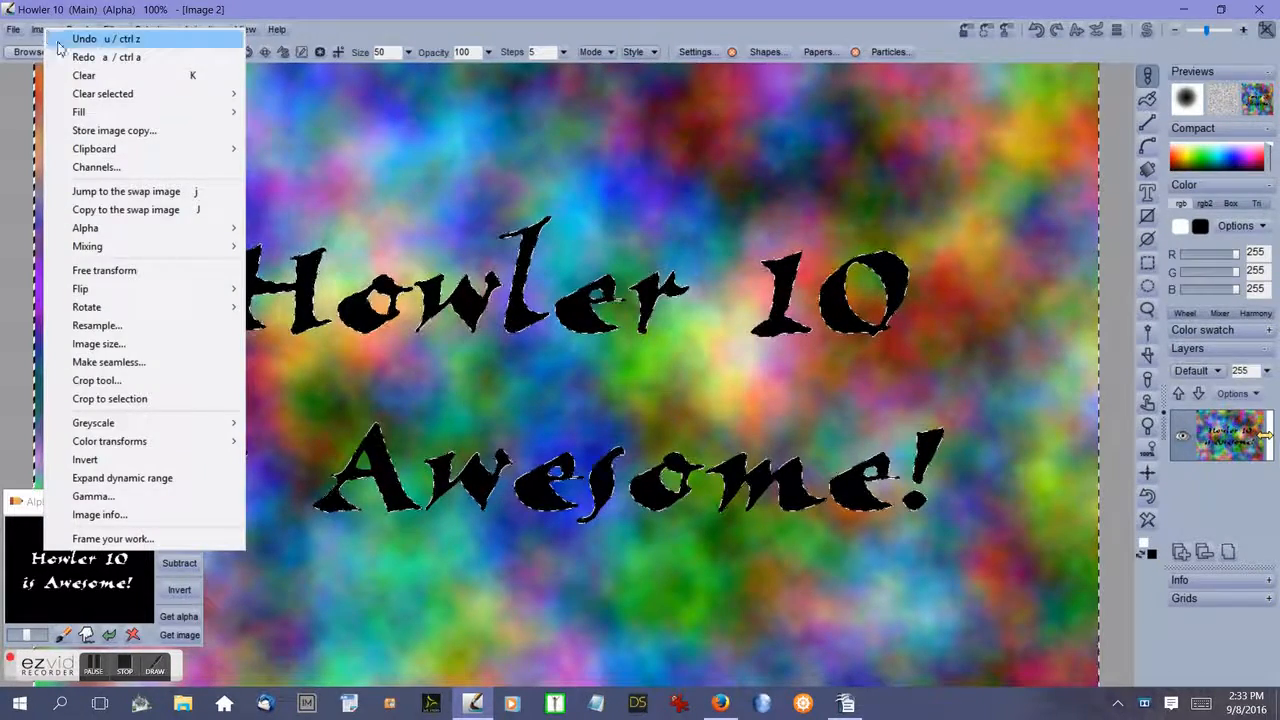
{"action": "mouse_move", "coordinate": [226, 84]}
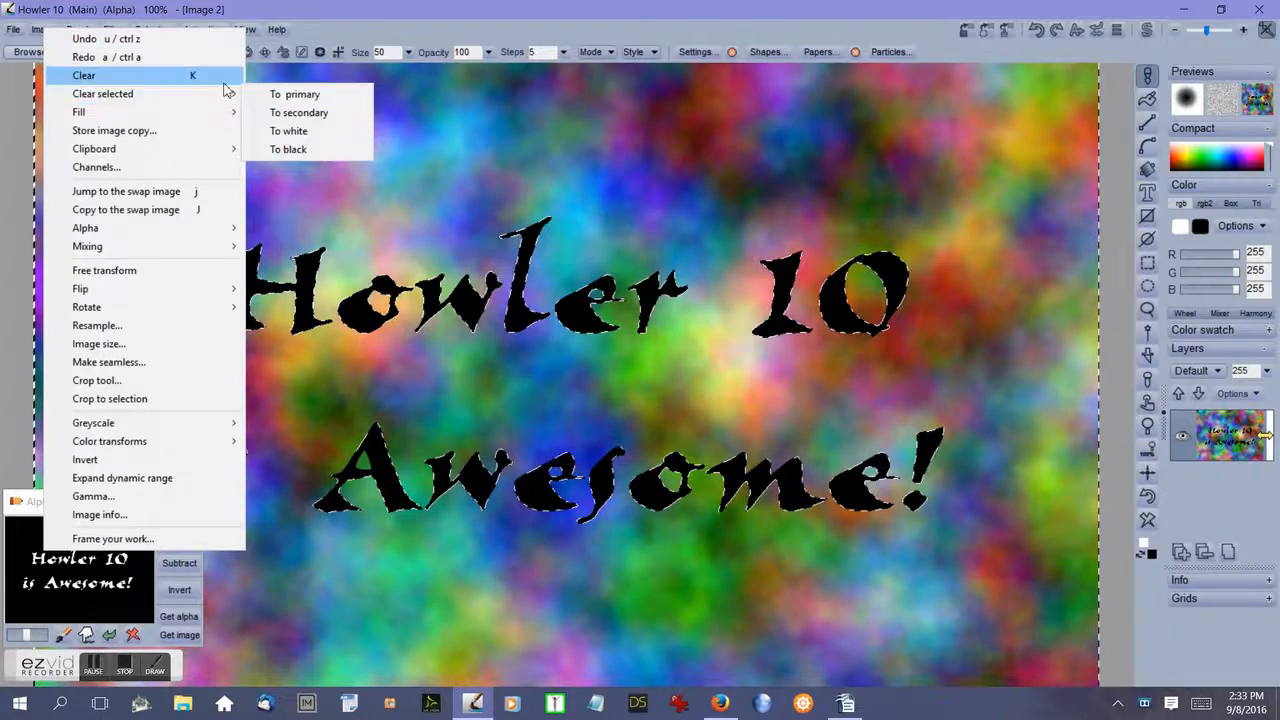
{"action": "left_click", "coordinate": [288, 131]}
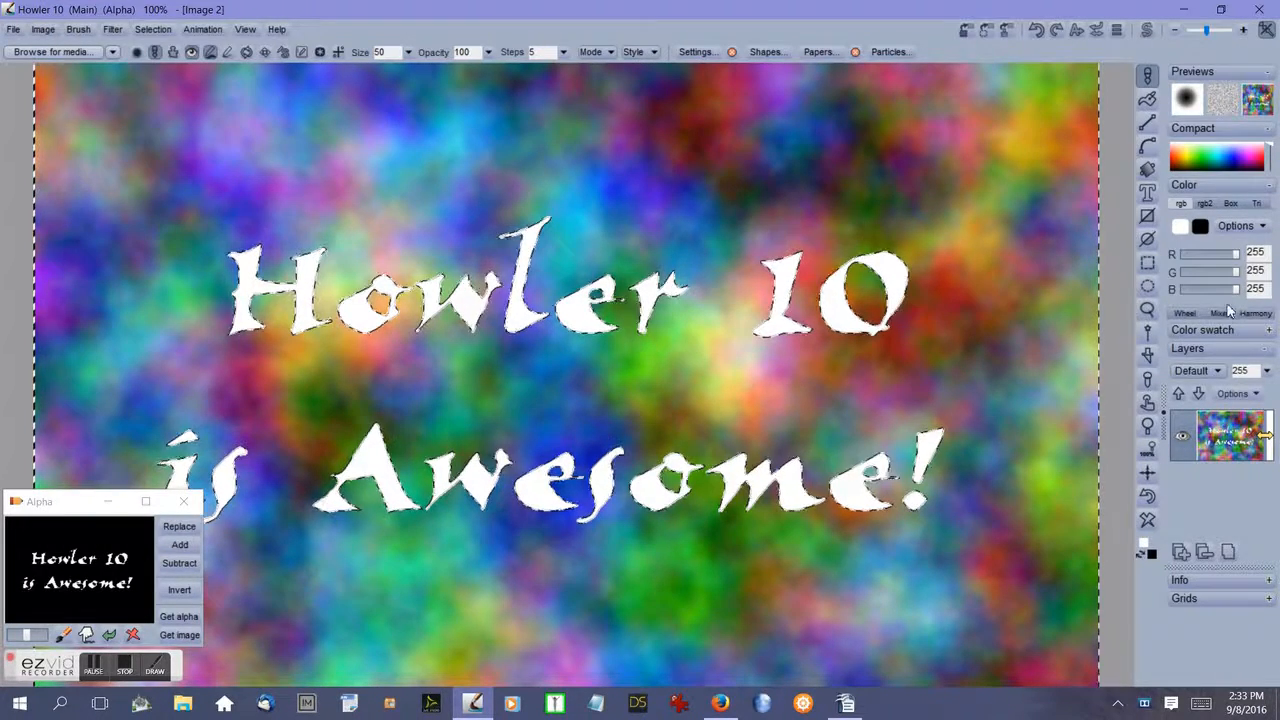
Set the primary color to blue (R 56, G 22, B 255) and apply a glow with diameter 20 to the lettering selection.
{"action": "left_click", "coordinate": [1147, 552]}
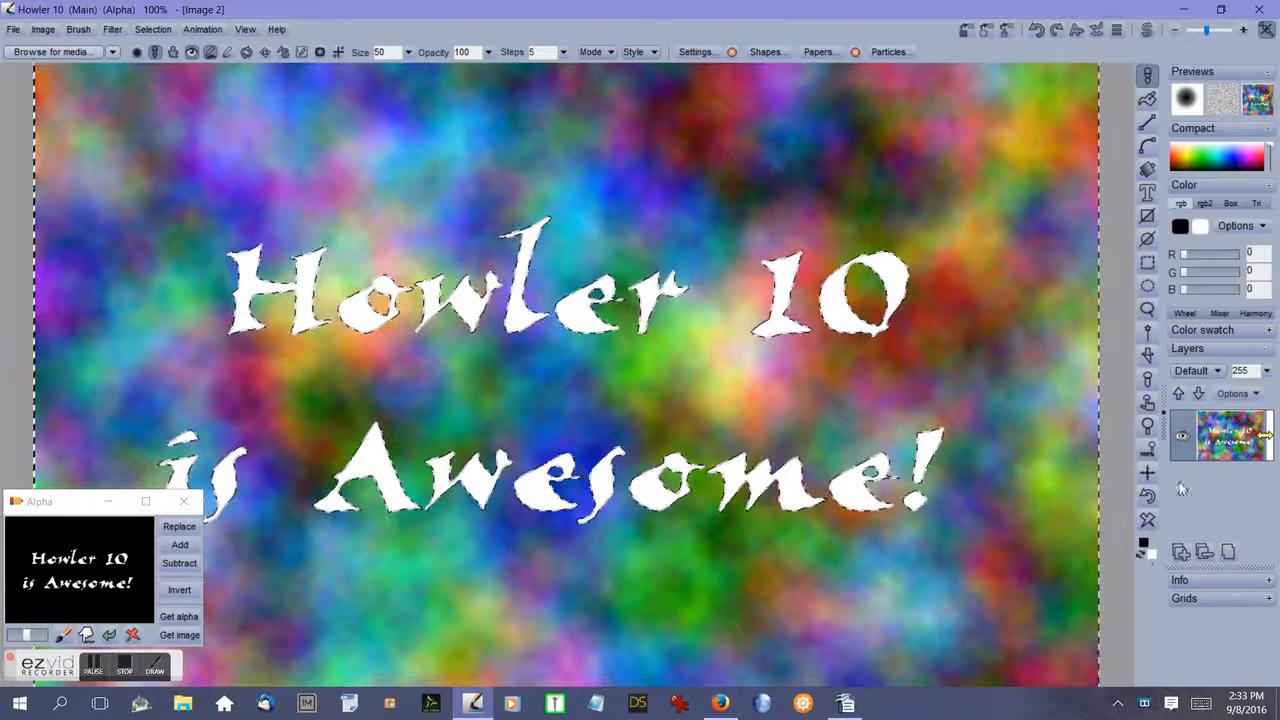
{"action": "left_click", "coordinate": [1240, 157]}
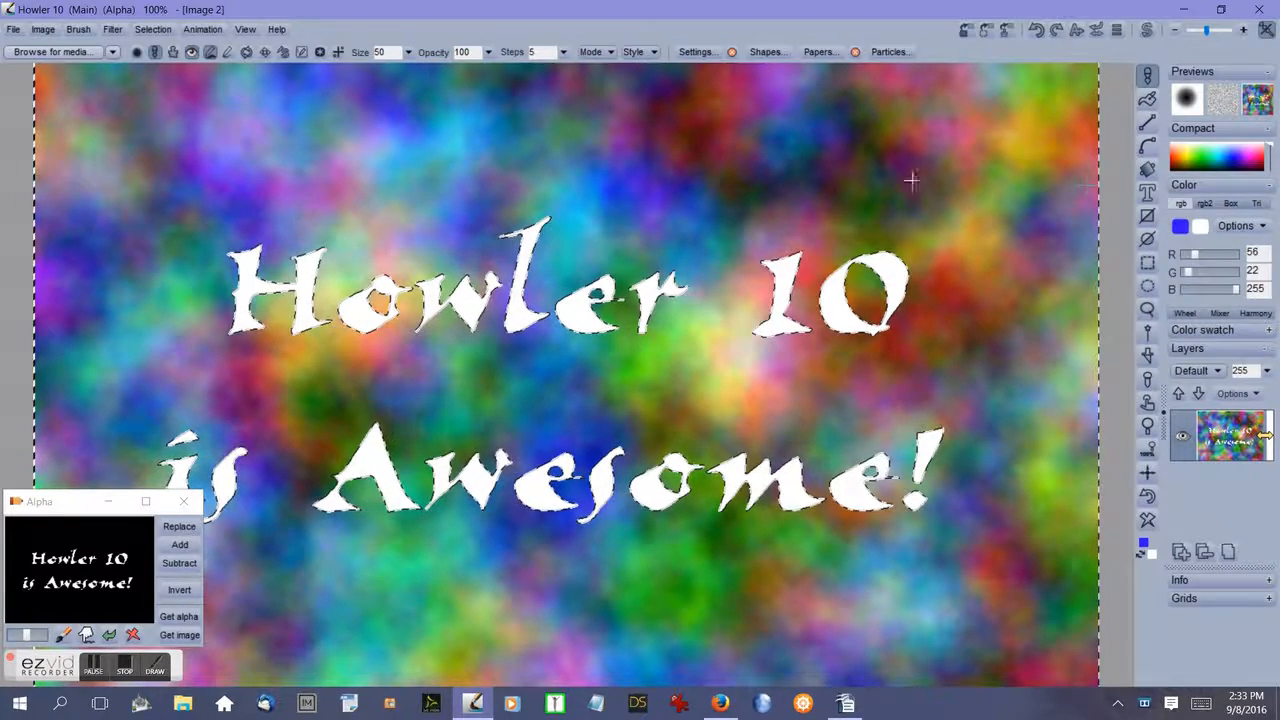
{"action": "left_click", "coordinate": [158, 34]}
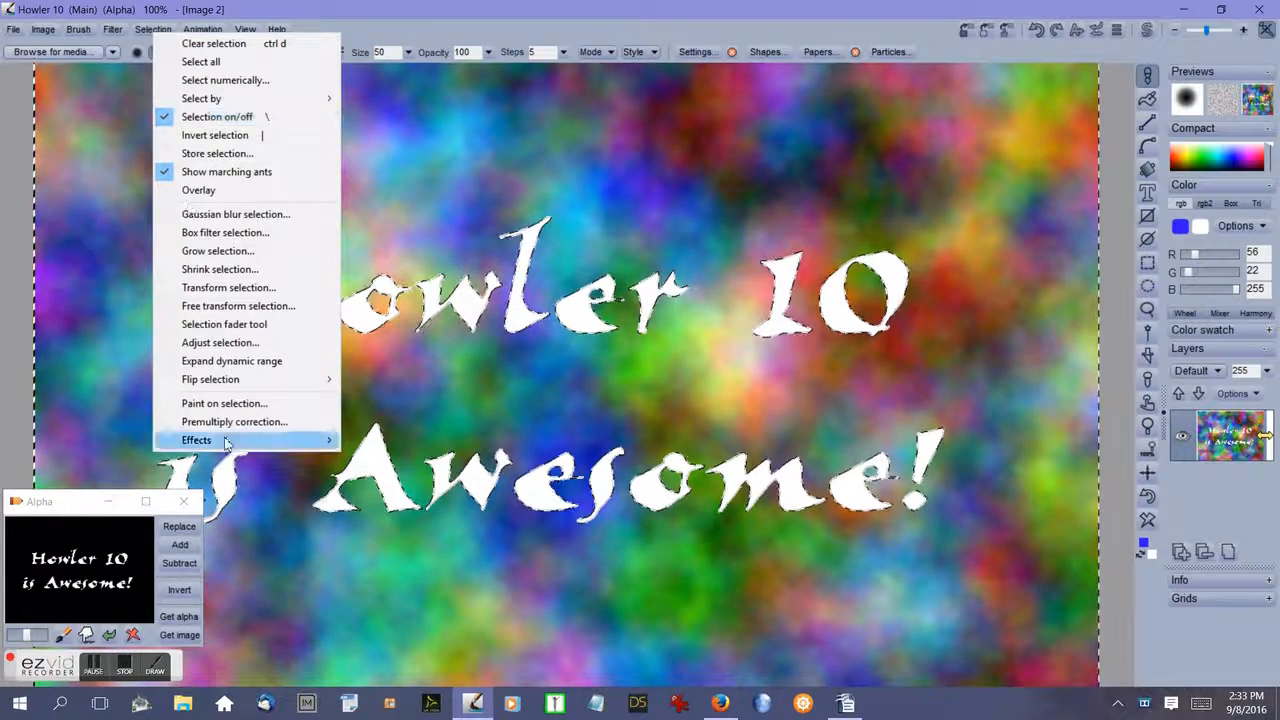
{"action": "mouse_move", "coordinate": [330, 441]}
{"action": "left_click", "coordinate": [381, 447]}
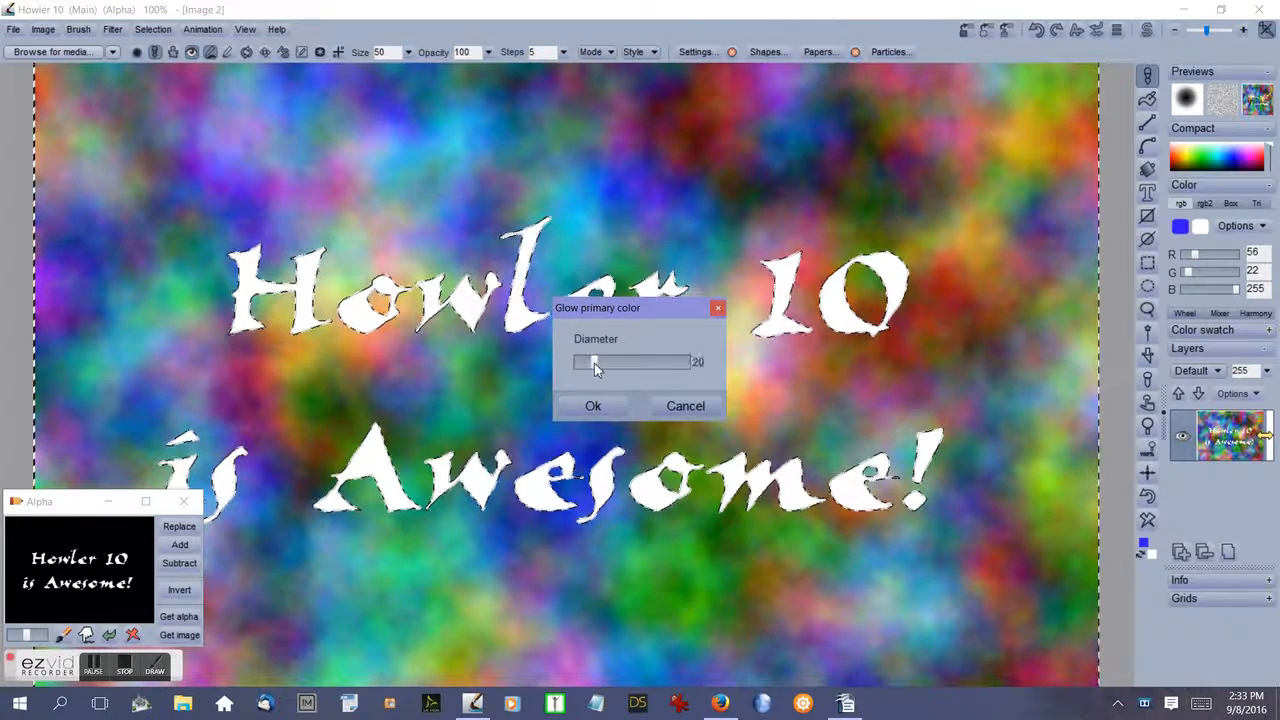
{"action": "left_click", "coordinate": [593, 406]}
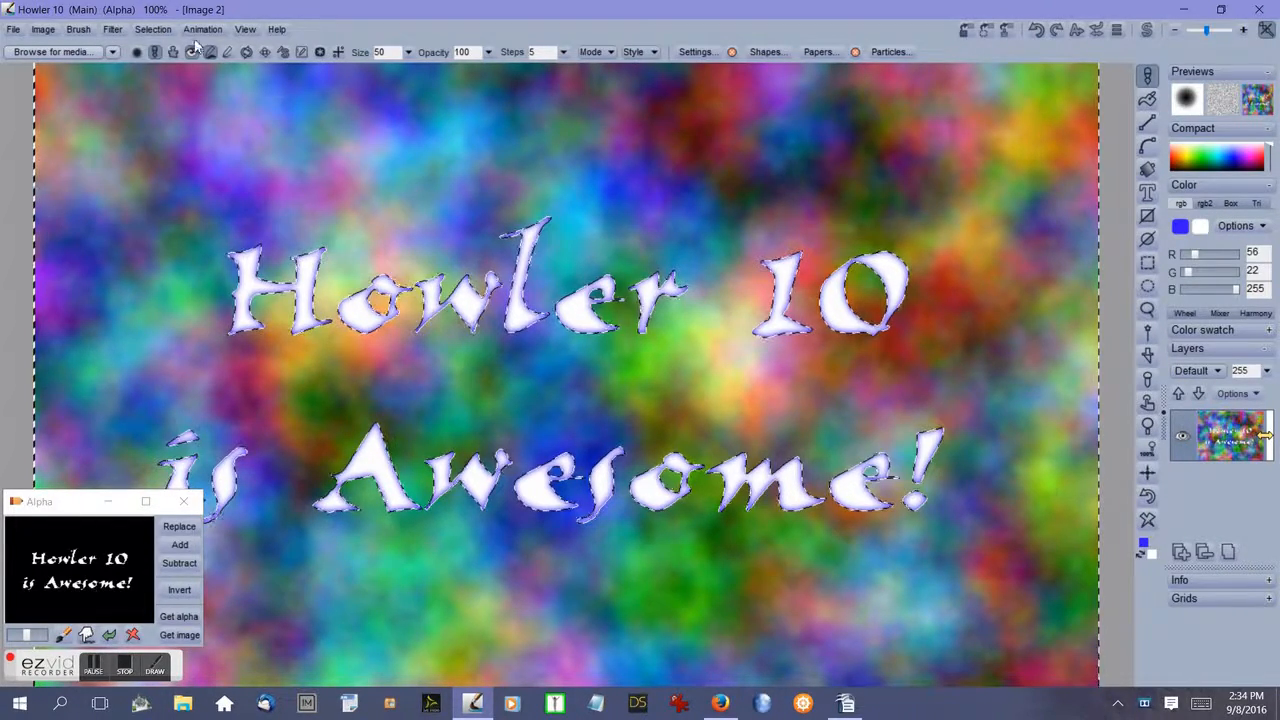
Clear the lettering selection and close the stored alpha window.
{"action": "left_click", "coordinate": [158, 29]}
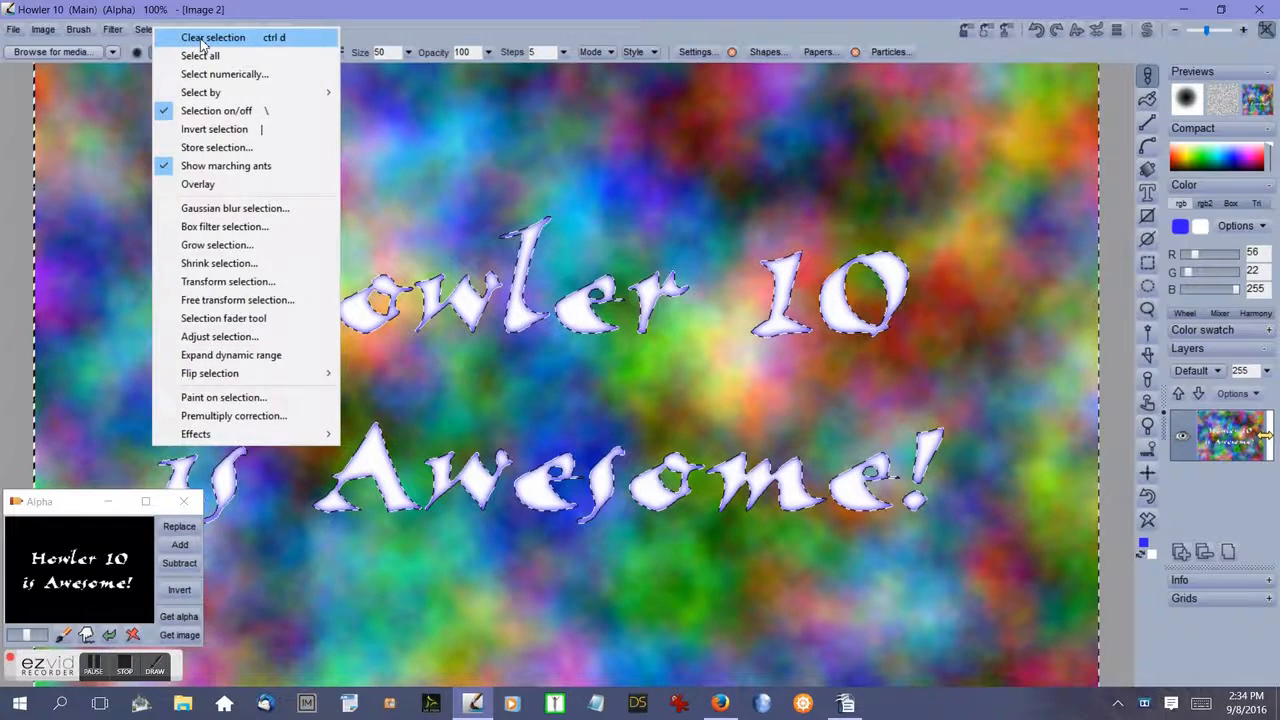
{"action": "left_click", "coordinate": [186, 40]}
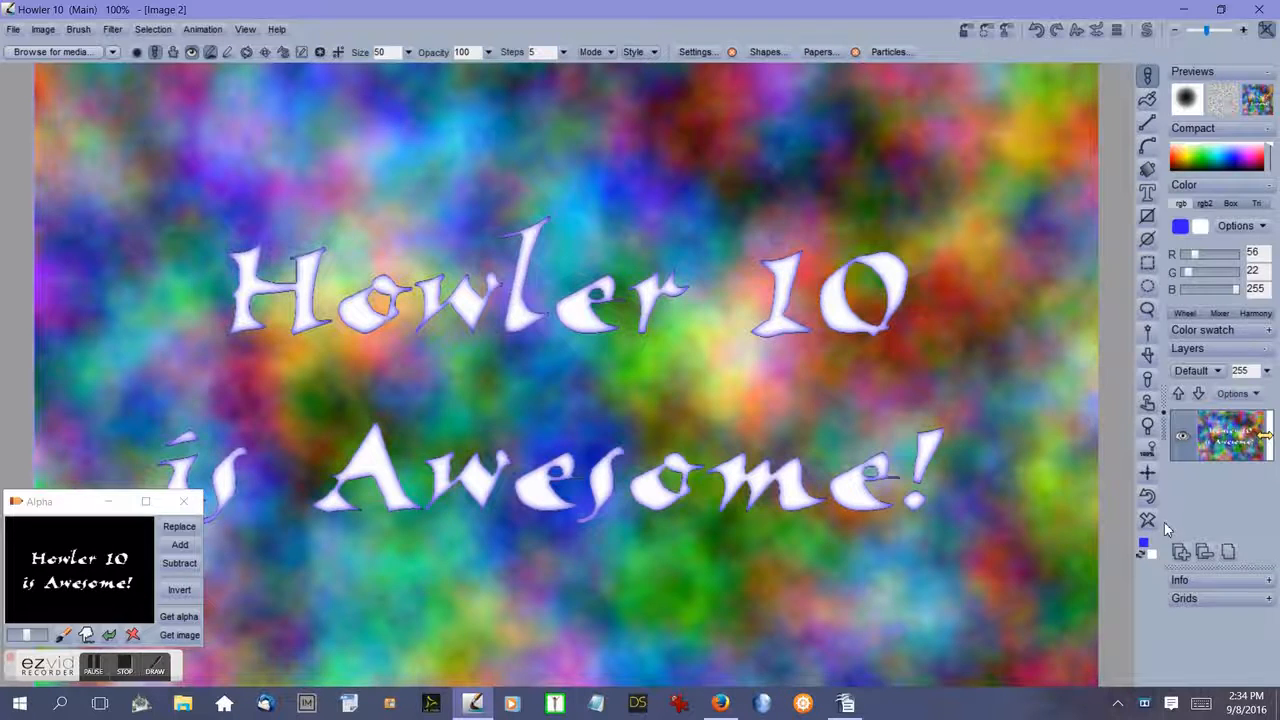
{"action": "left_click", "coordinate": [183, 501]}
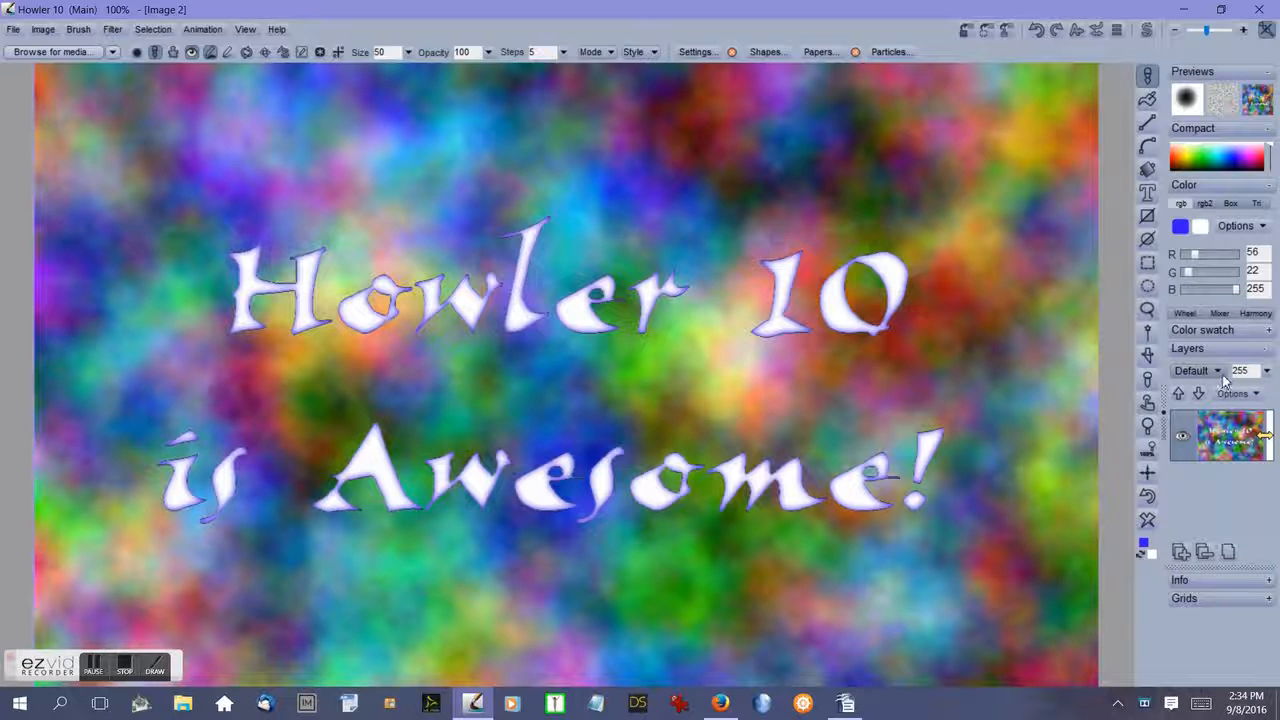
Turn the layers' Show Swap/Main relationship option off and back on.
{"action": "left_click", "coordinate": [1255, 394]}
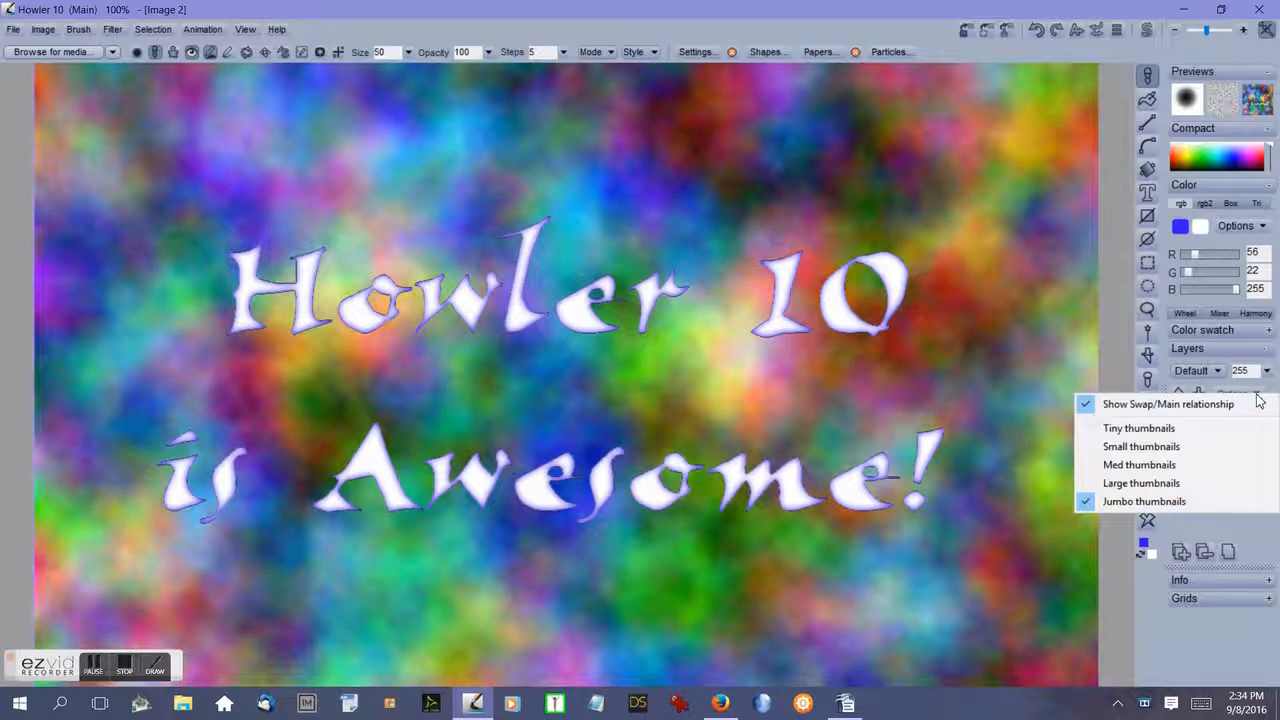
{"action": "left_click", "coordinate": [1088, 406]}
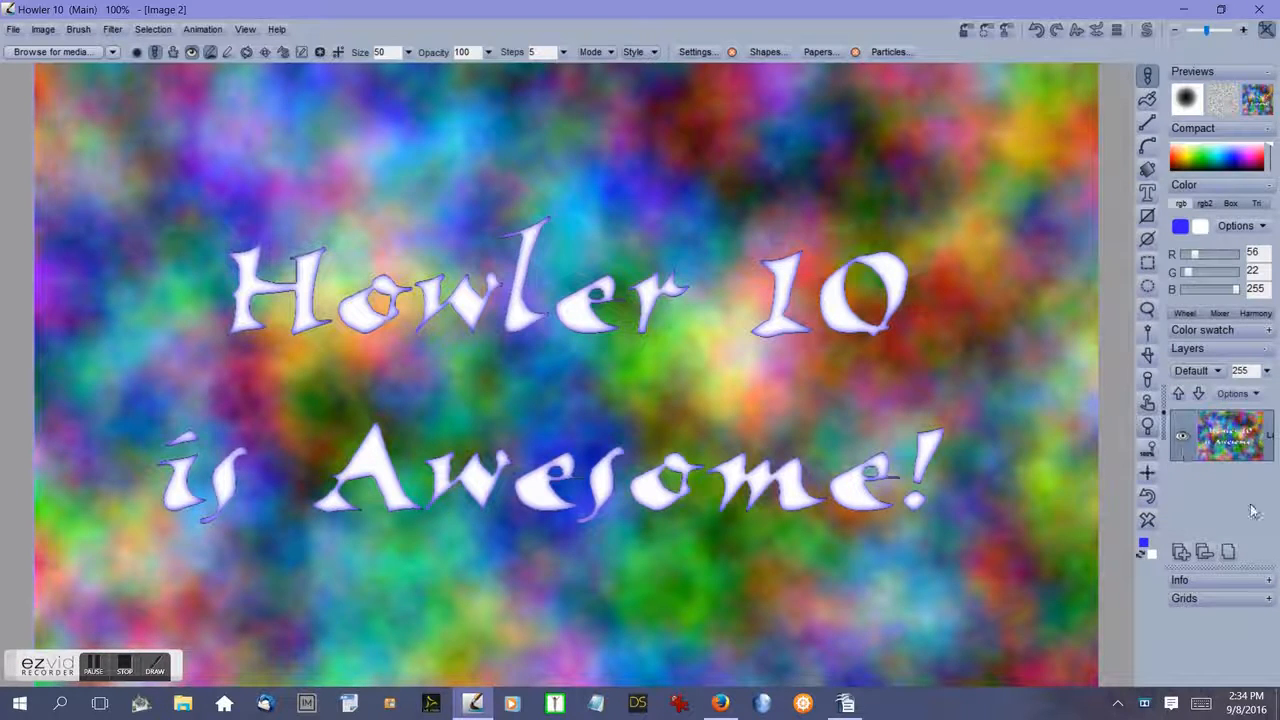
{"action": "left_click", "coordinate": [1255, 394]}
{"action": "left_click", "coordinate": [1240, 483]}
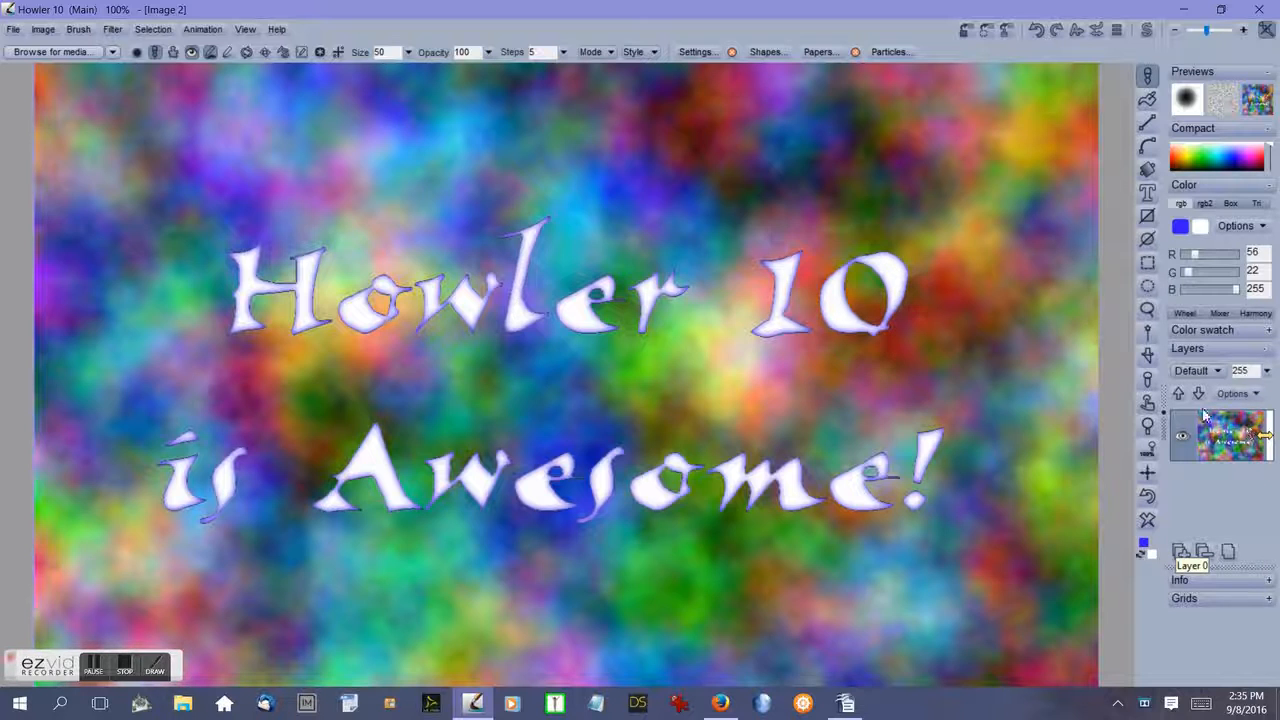
Switch to the swap image and load IM Splash.jpg from the My DAZ Content Creation folder as a brush.
{"action": "left_click", "coordinate": [1148, 31]}
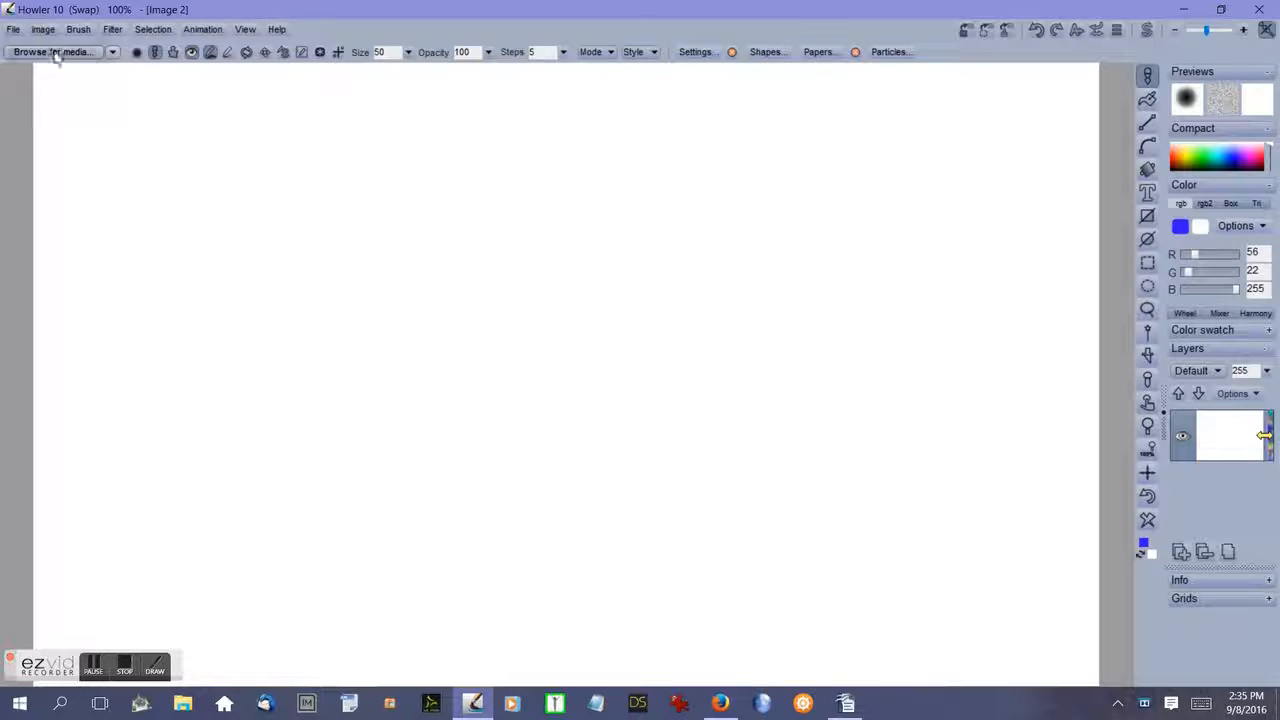
{"action": "left_click", "coordinate": [78, 29]}
{"action": "left_click", "coordinate": [130, 64]}
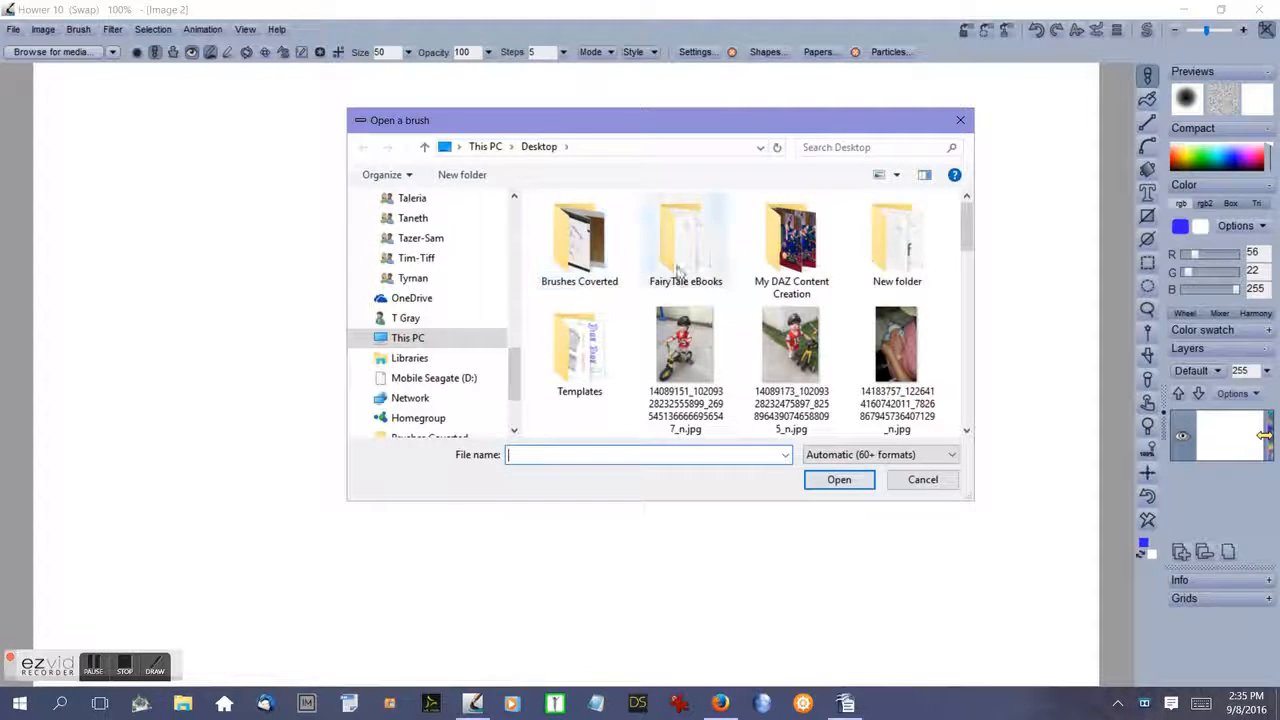
{"action": "double_click", "coordinate": [791, 245]}
{"action": "left_click_drag", "start_coordinate": [966, 235], "coordinate": [968, 355]}
{"action": "left_click", "coordinate": [580, 300]}
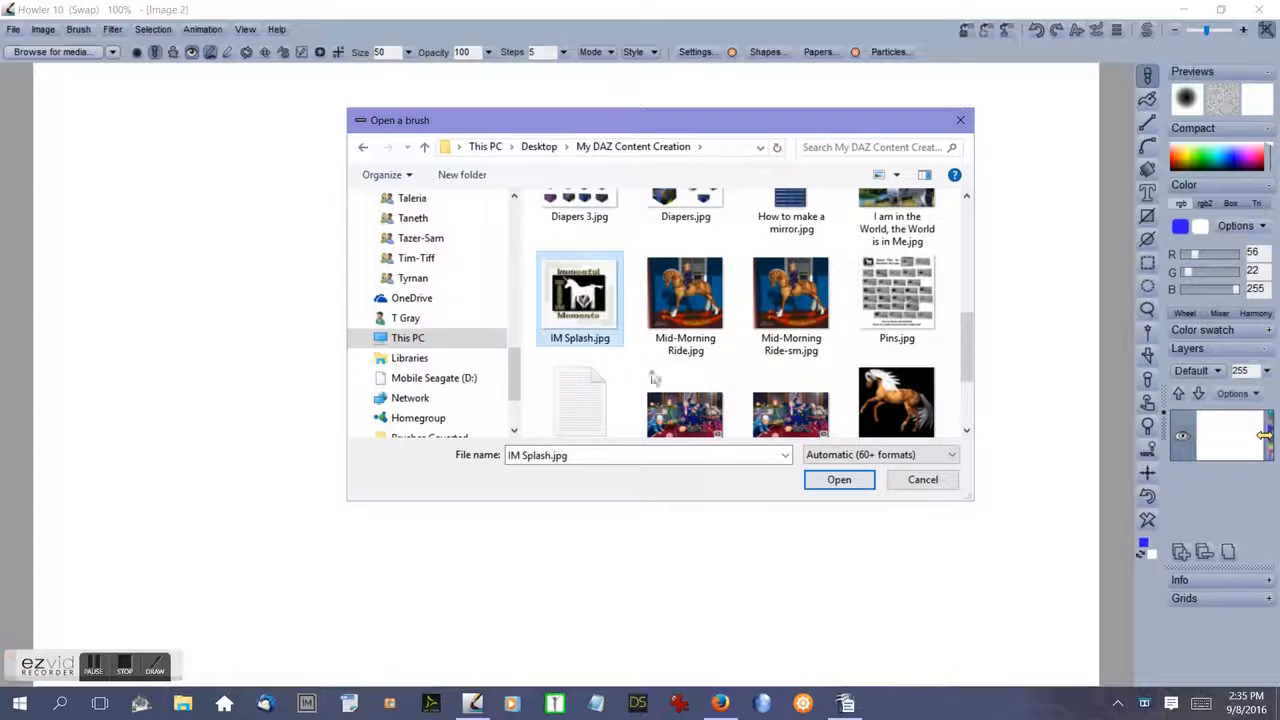
{"action": "left_click", "coordinate": [839, 480]}
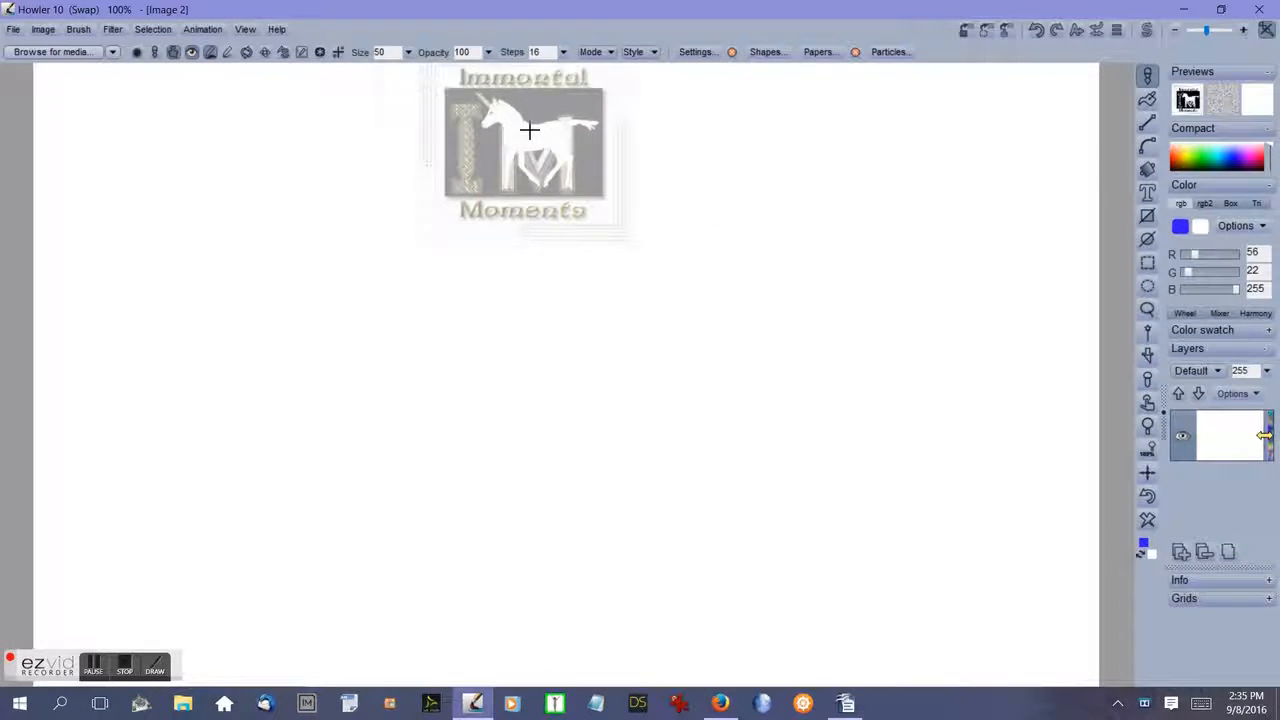
Set the brush opacity to 255 and stamp the Immortal Moments logo once near the center of the swap image.
{"action": "left_click", "coordinate": [488, 53]}
{"action": "left_click_drag", "start_coordinate": [438, 78], "coordinate": [498, 79]}
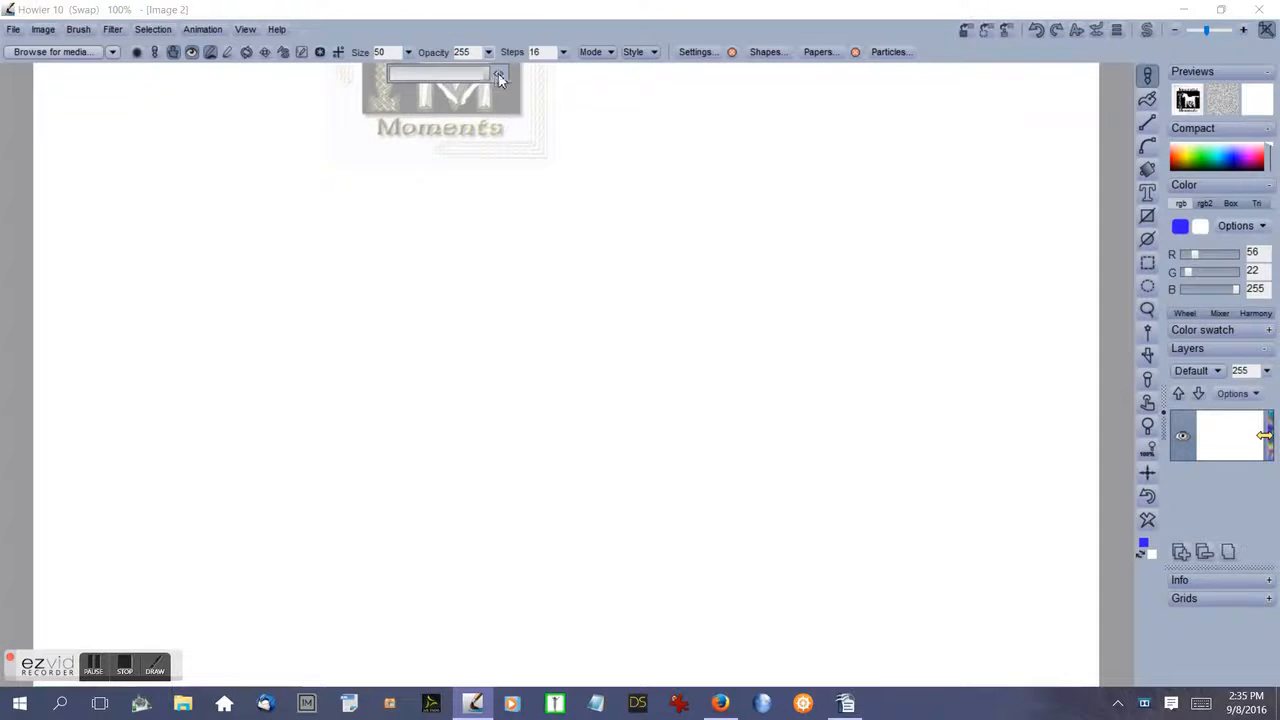
{"action": "left_click", "coordinate": [597, 350]}
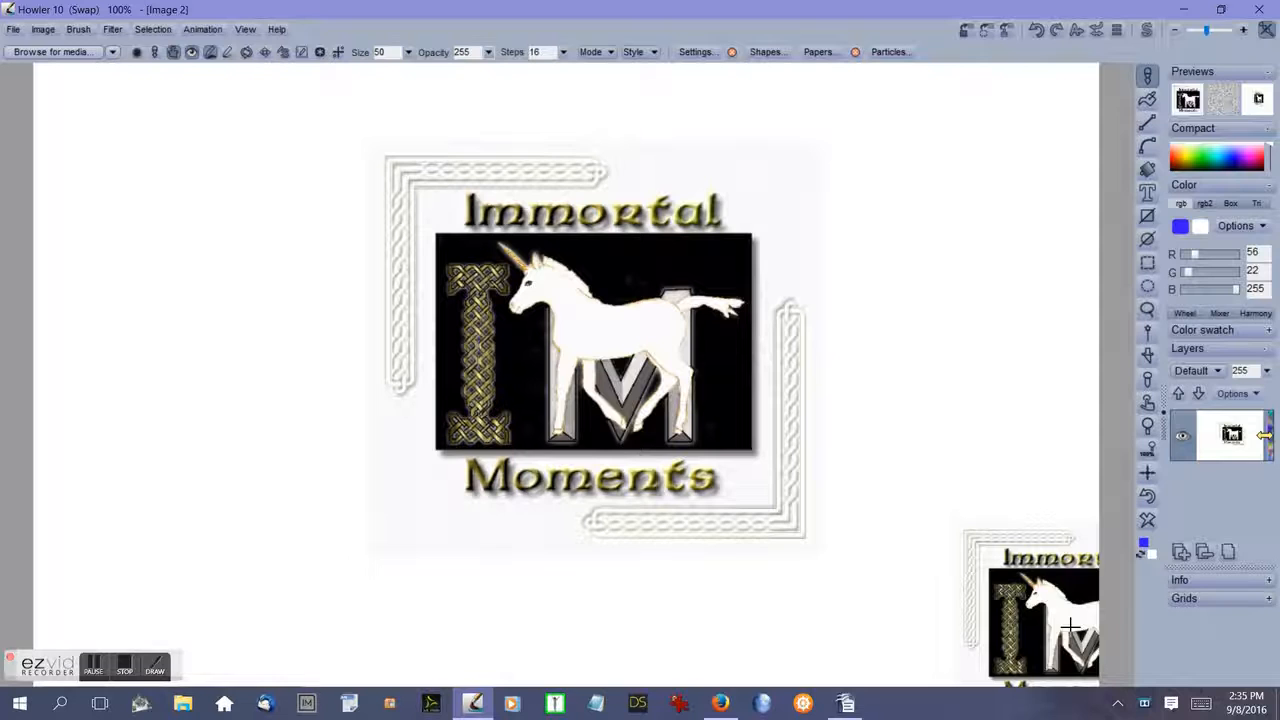
Select the black rectangle with the unicorn in the stamped logo and use the selected area as the brush.
{"action": "left_click", "coordinate": [1147, 262]}
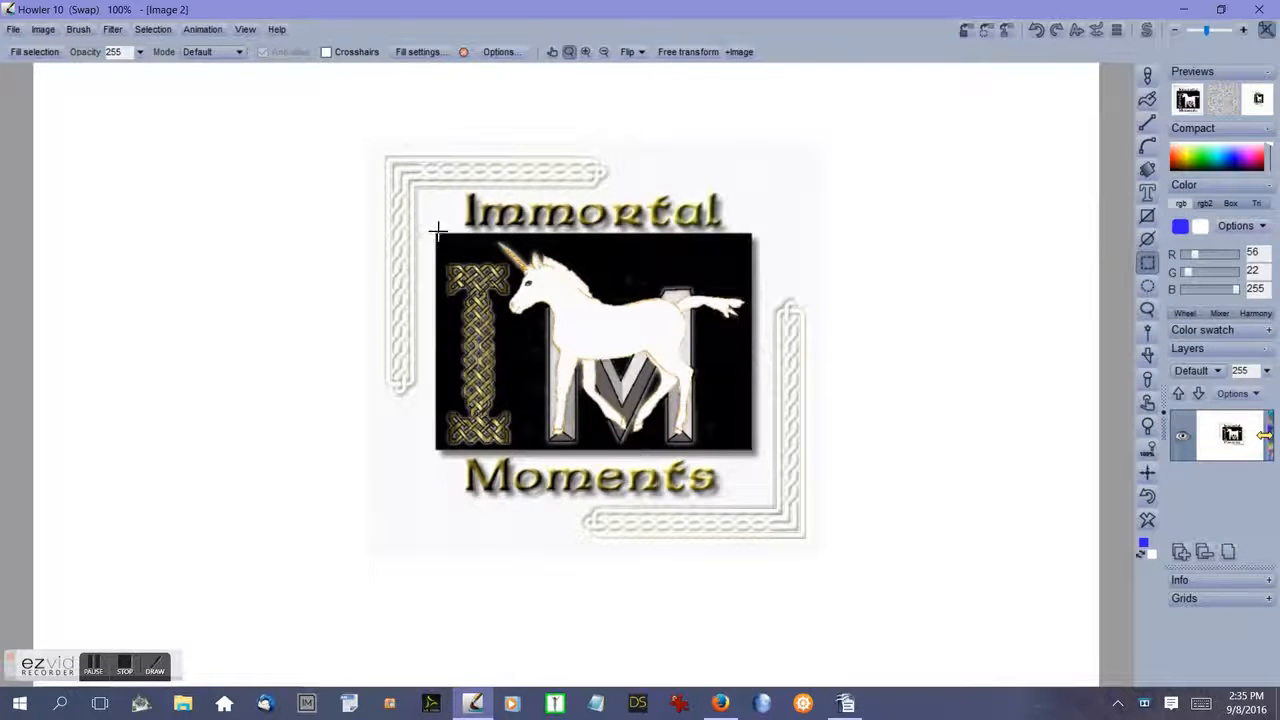
{"action": "mouse_move", "coordinate": [435, 233]}
{"action": "left_mouse_down"}
{"action": "mouse_move", "coordinate": [652, 357]}
{"action": "mouse_move", "coordinate": [755, 451]}
{"action": "left_mouse_up"}
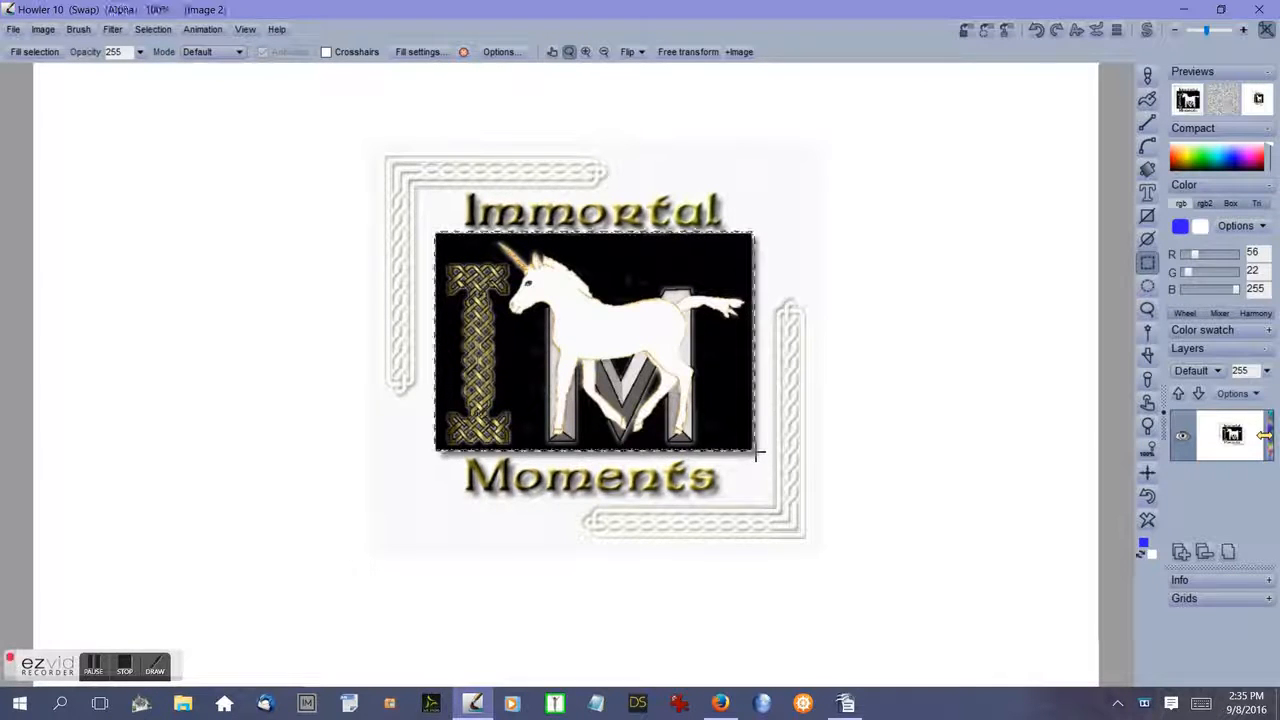
{"action": "left_click", "coordinate": [80, 29]}
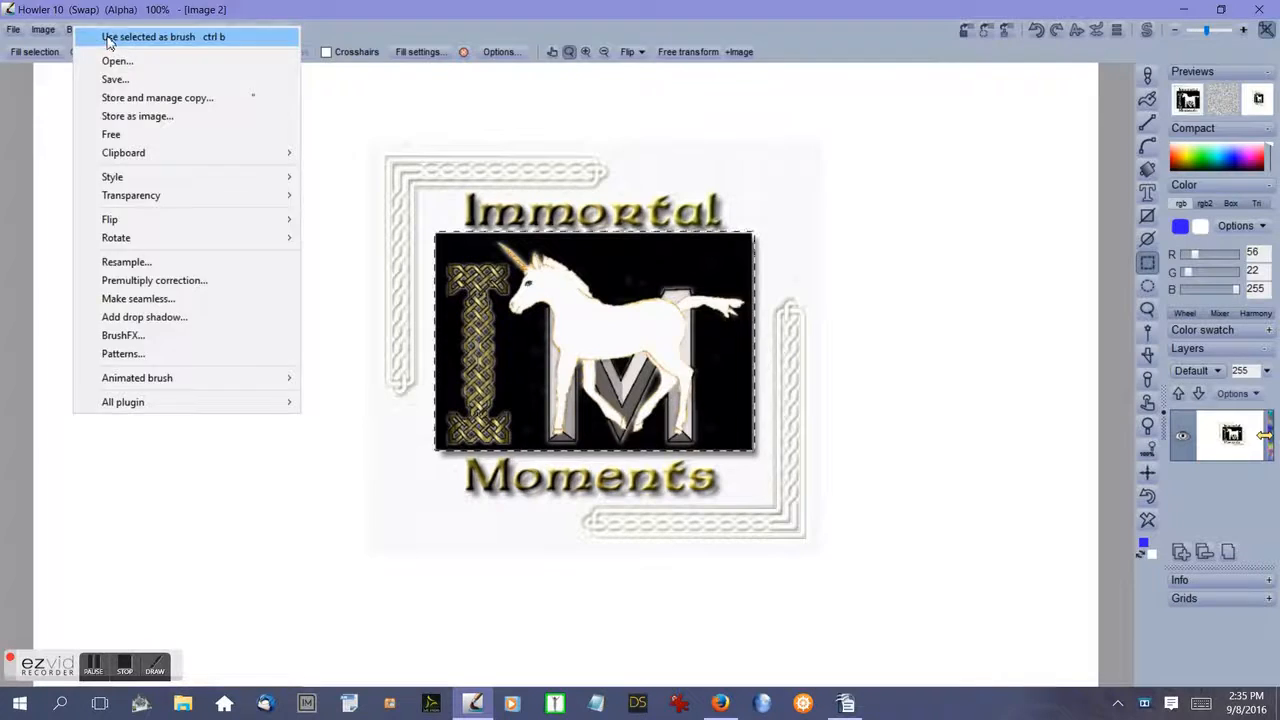
{"action": "left_click", "coordinate": [106, 38]}
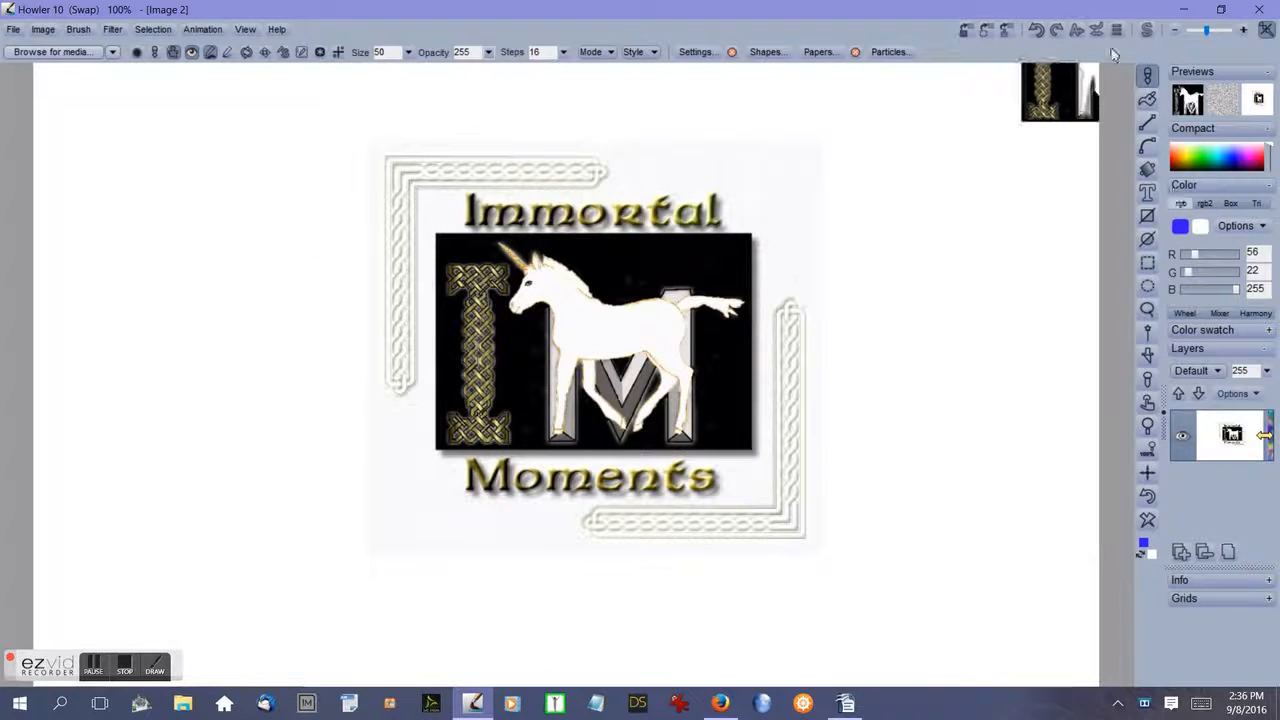
Switch to the main image, stamp the unicorn brush in its lower-right corner and undo the stamp.
{"action": "left_click", "coordinate": [1147, 32]}
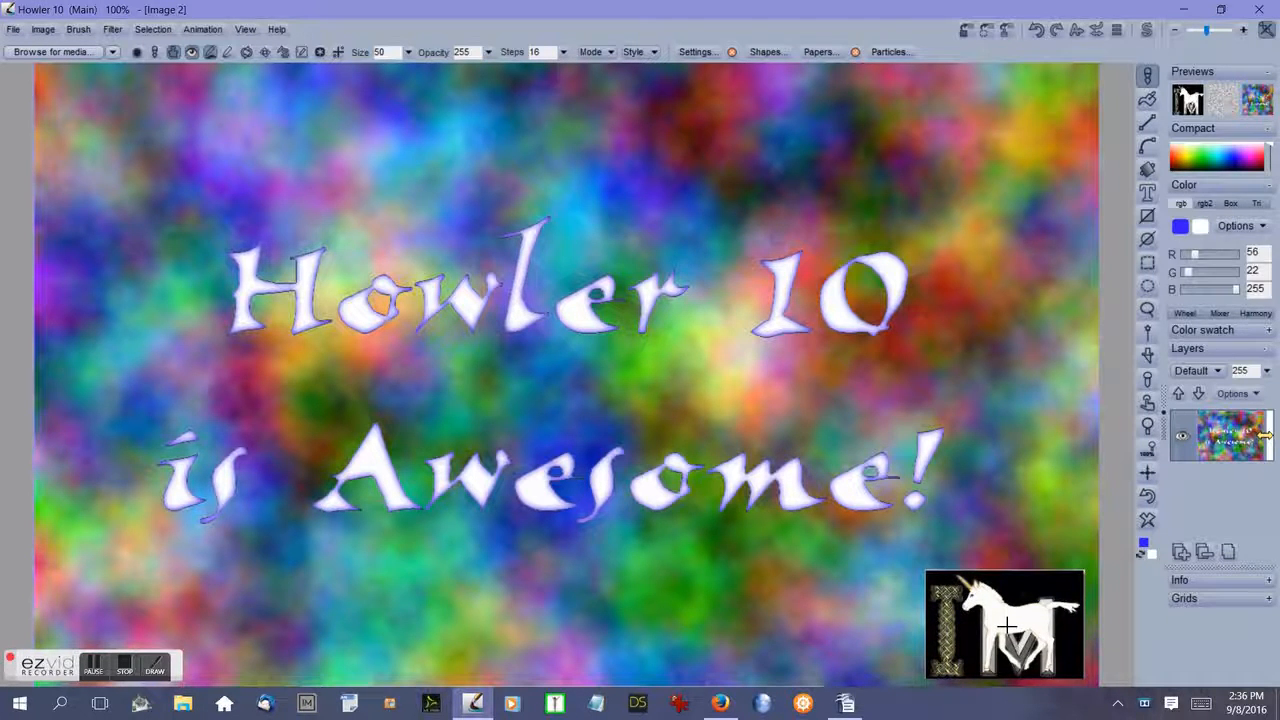
{"action": "left_click", "coordinate": [1005, 625]}
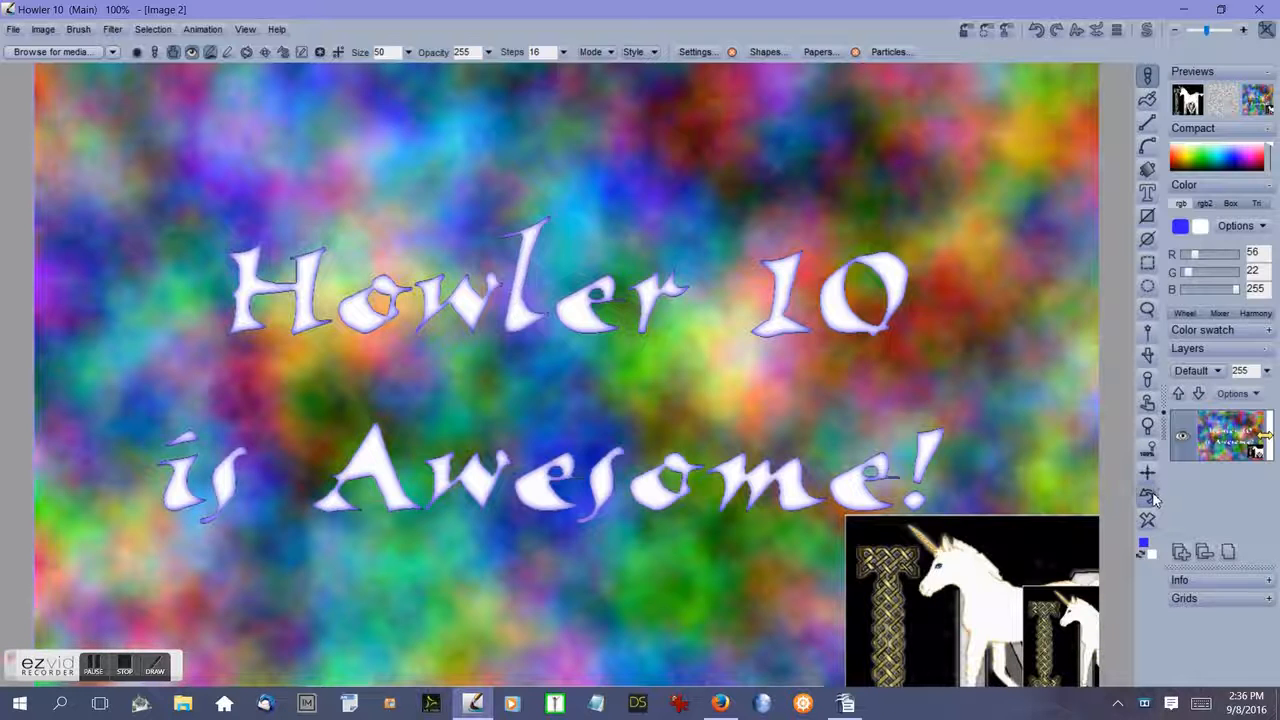
{"action": "key", "text": "ctrl+z"}
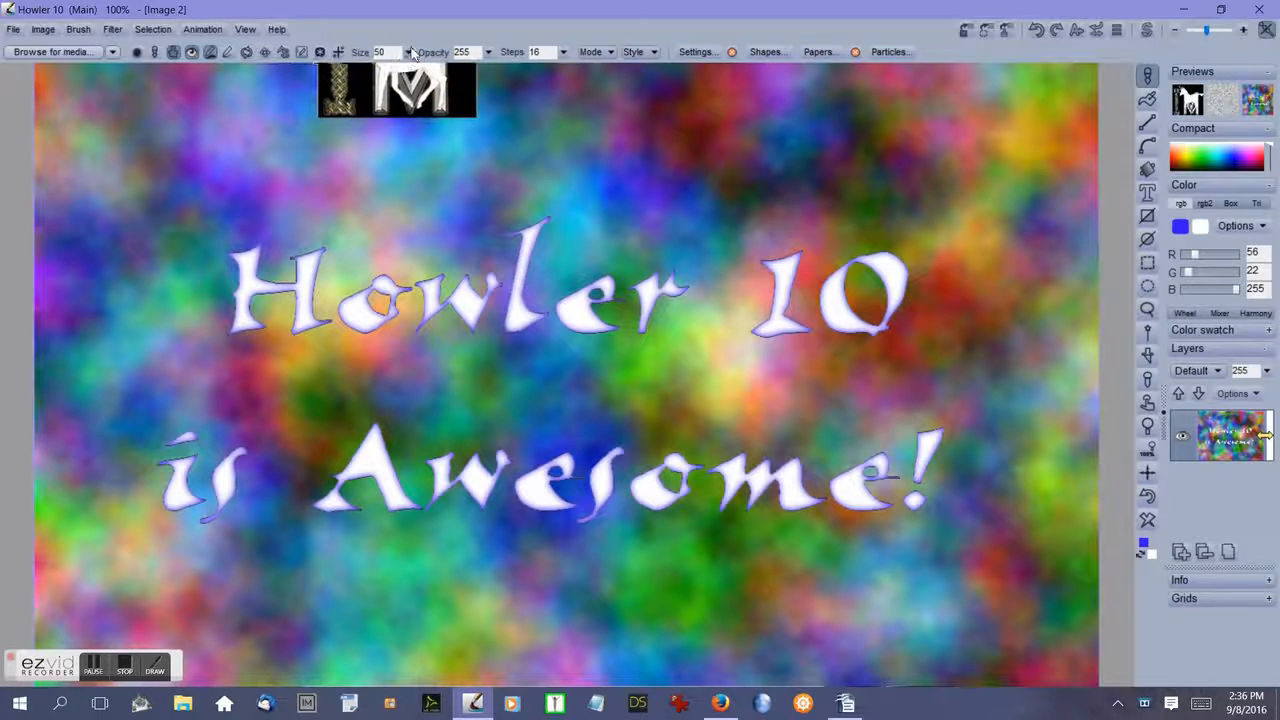
Stamp the unicorn brush at size 100 with 0 steps in the main image's upper-left corner and undo the stamp.
{"action": "left_click_drag", "start_coordinate": [365, 73], "coordinate": [418, 73]}
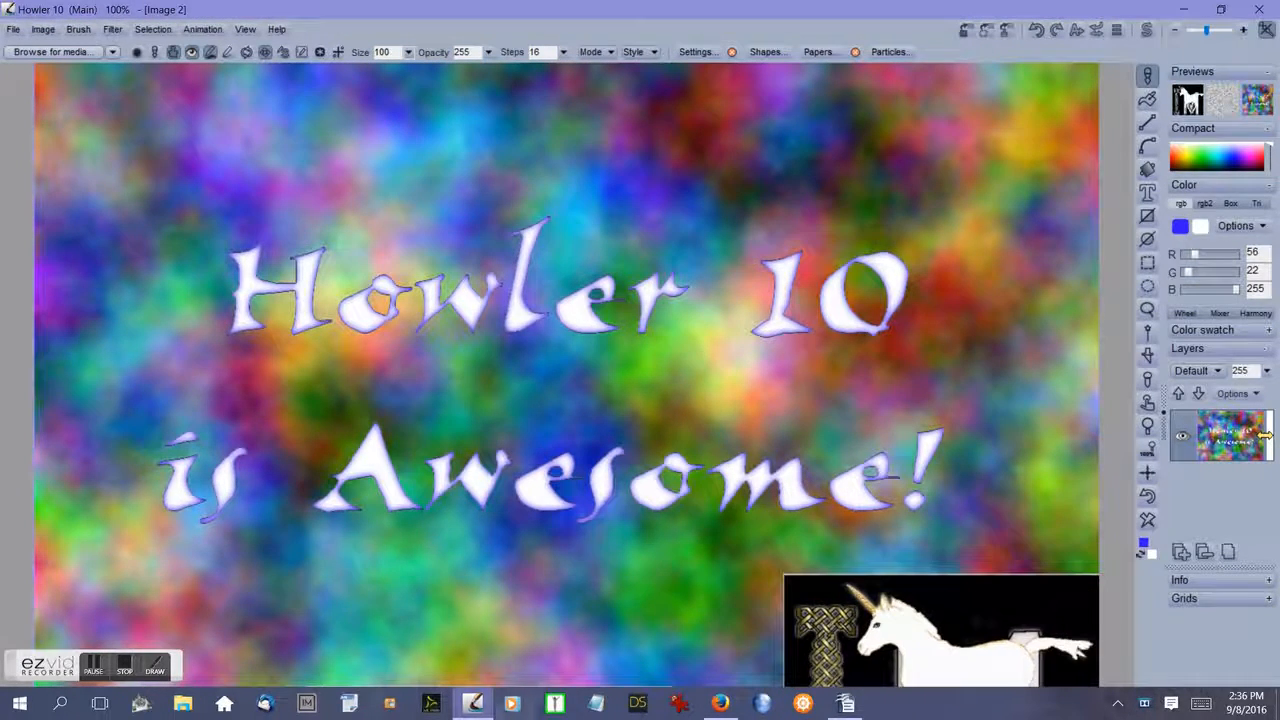
{"action": "left_click", "coordinate": [565, 53]}
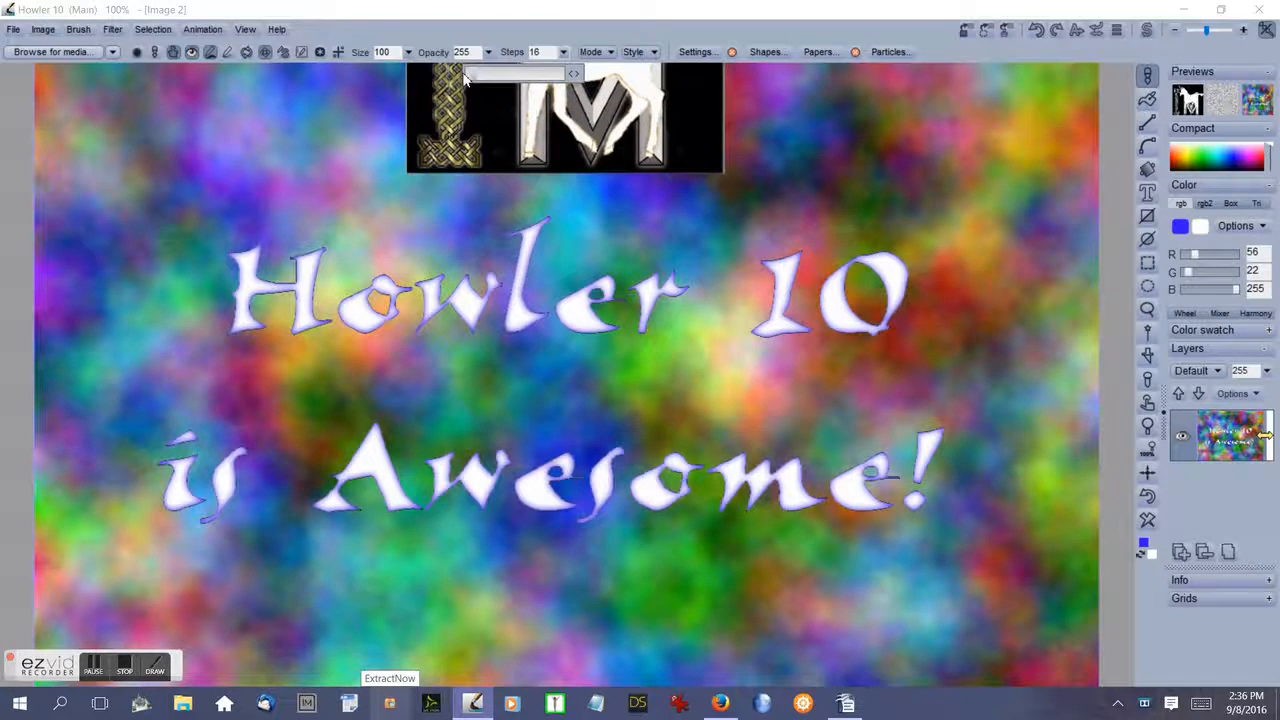
{"action": "left_click_drag", "start_coordinate": [468, 74], "coordinate": [461, 74]}
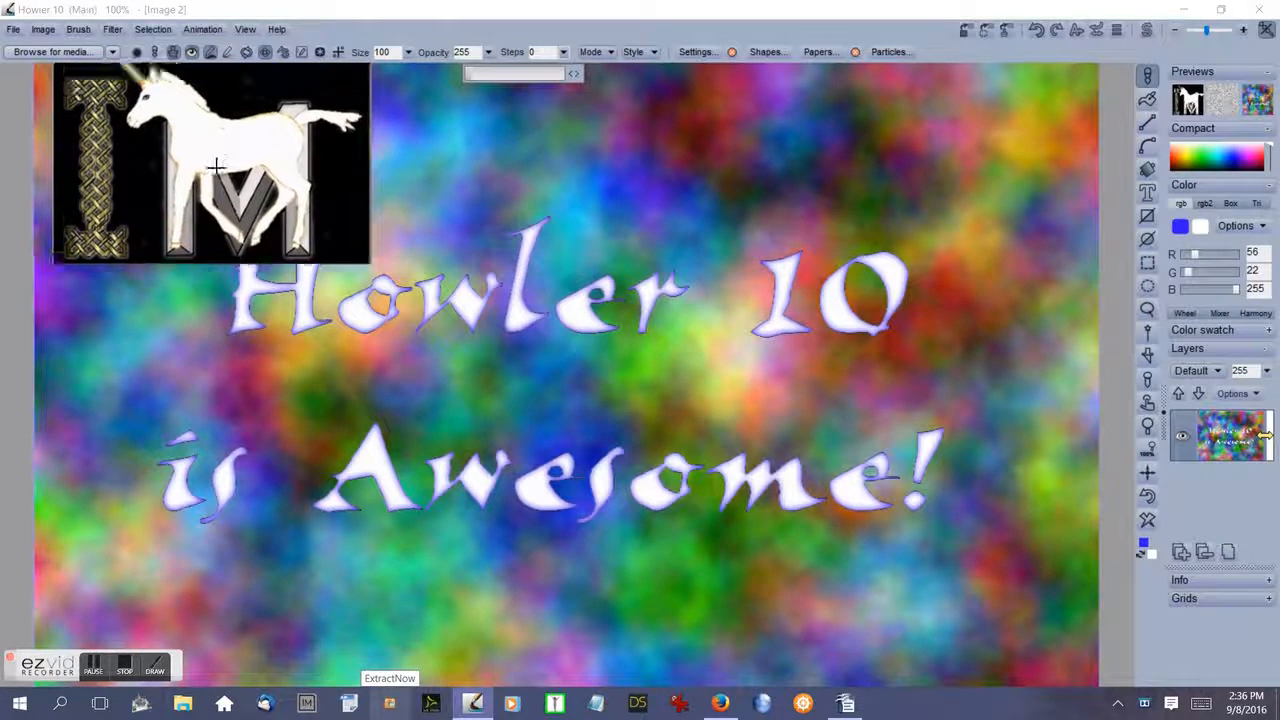
{"action": "left_click", "coordinate": [207, 175]}
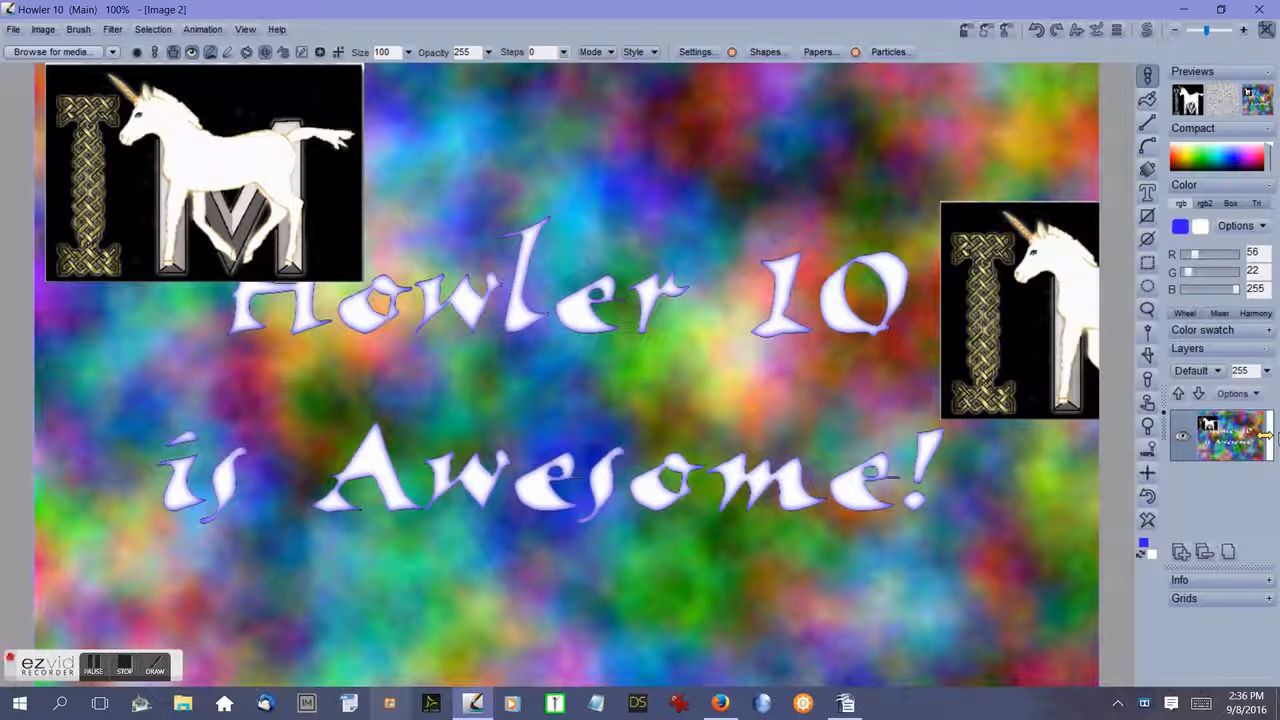
{"action": "left_click", "coordinate": [1147, 498]}
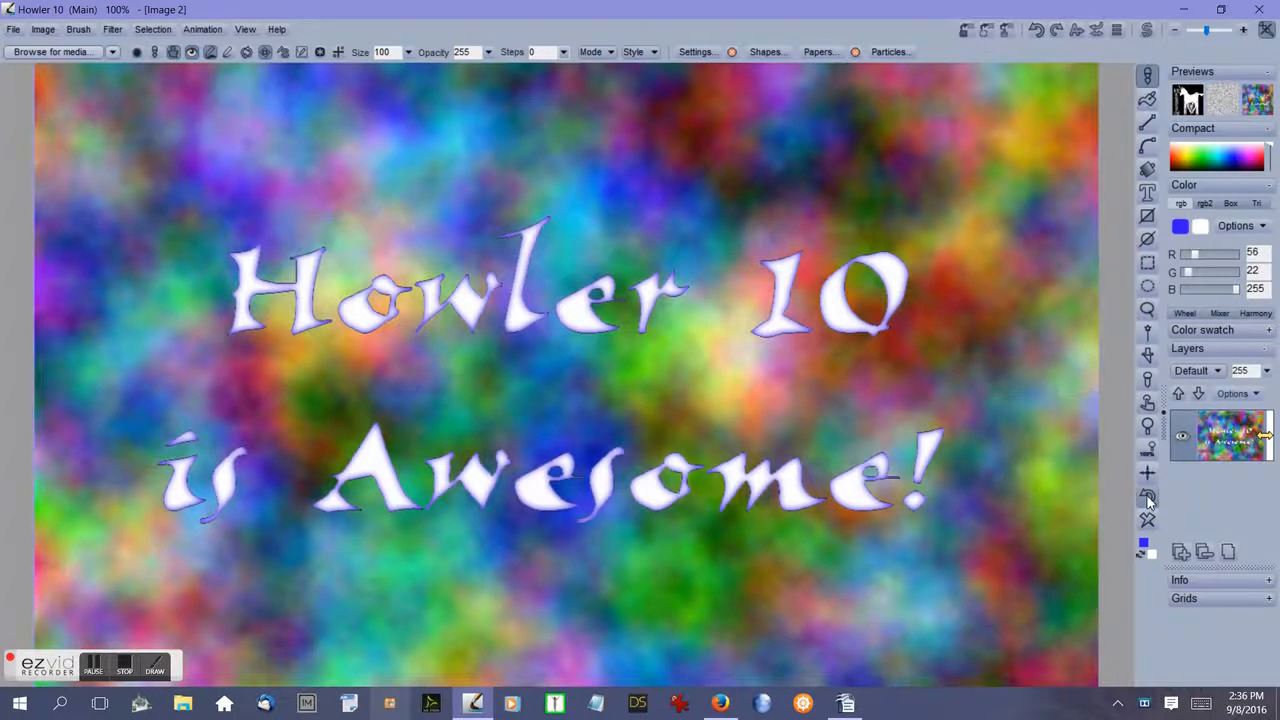
Switch to the swap image and render plasma noise over it with the 2 tone color model and a smaller scale.
{"action": "left_click", "coordinate": [1147, 31]}
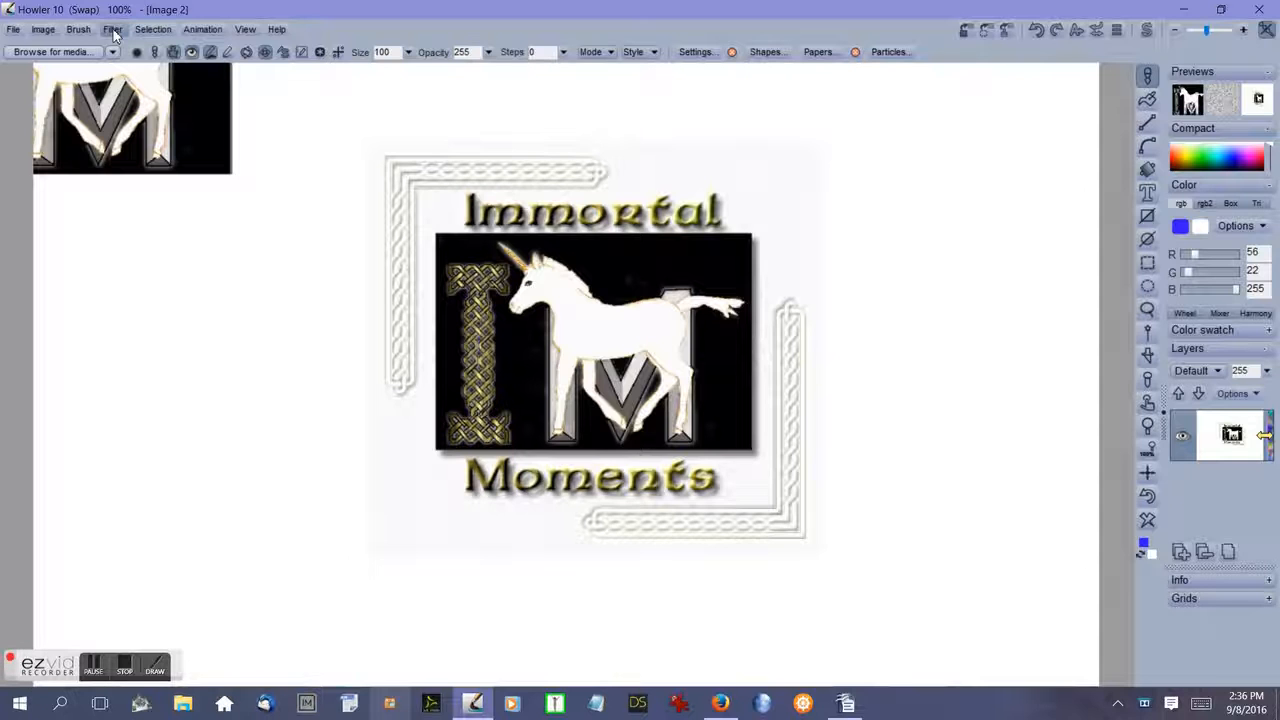
{"action": "left_click", "coordinate": [110, 29]}
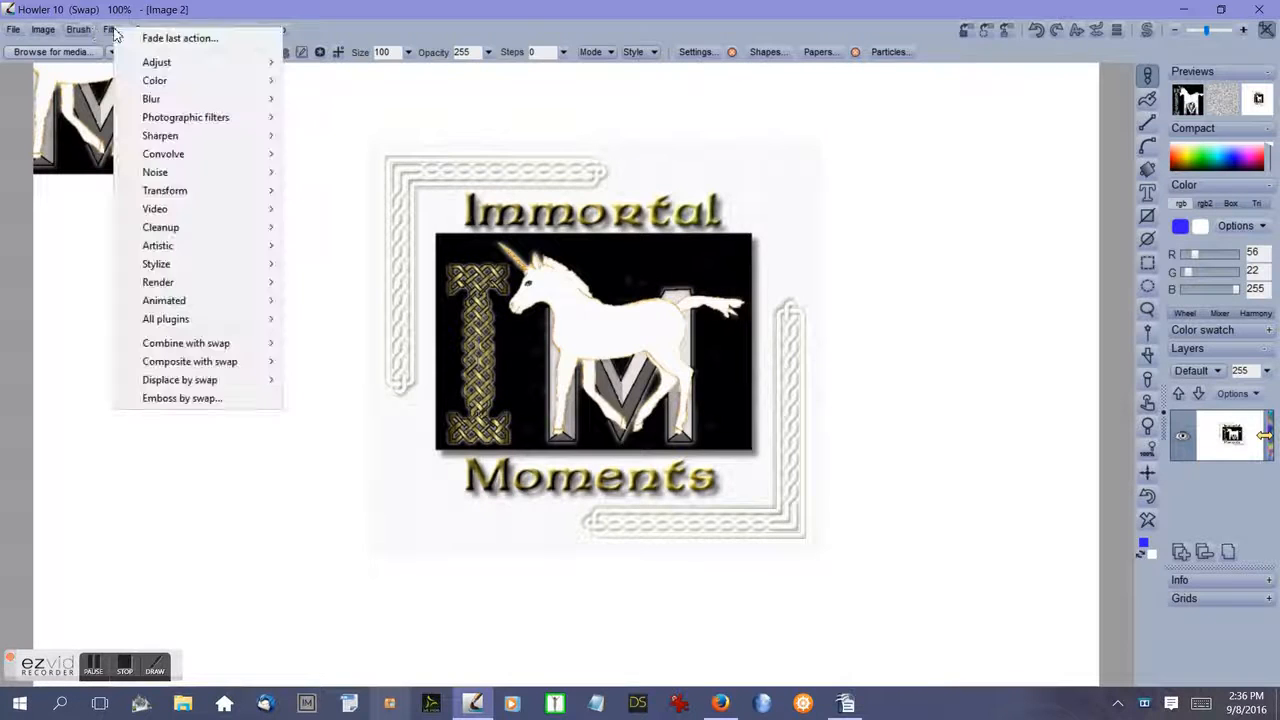
{"action": "mouse_move", "coordinate": [190, 283]}
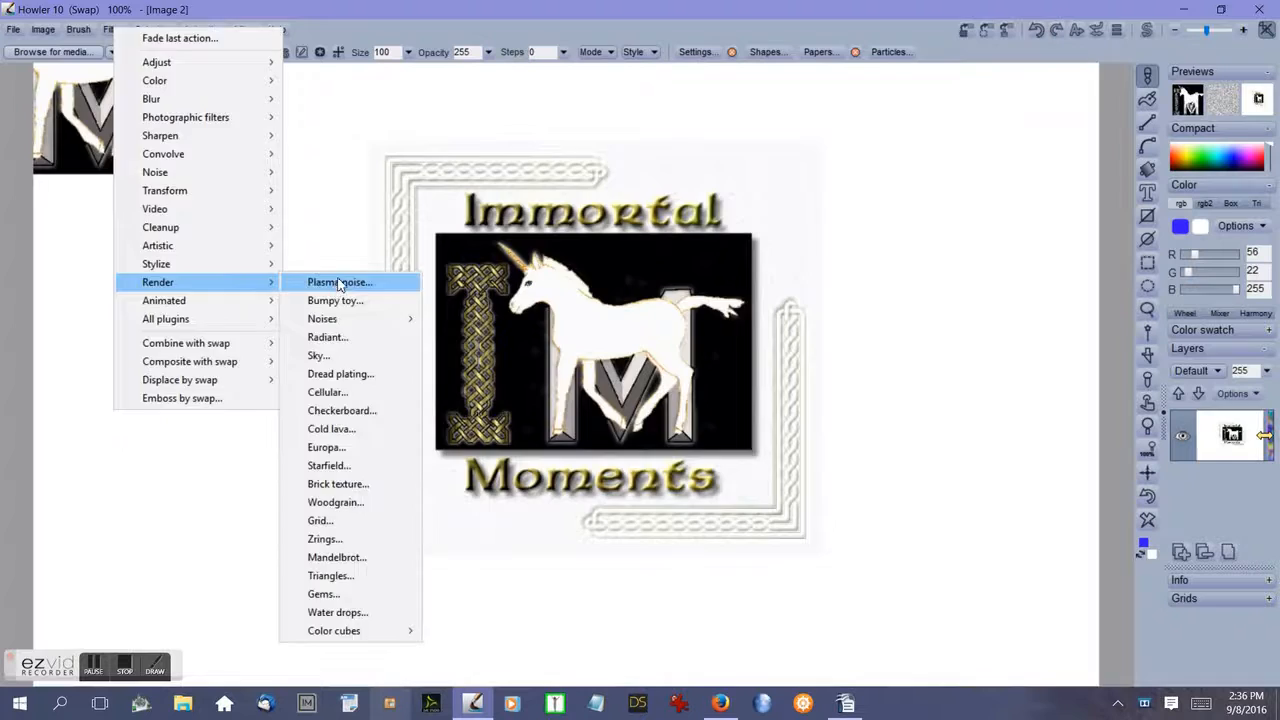
{"action": "left_click", "coordinate": [340, 283]}
{"action": "left_click", "coordinate": [705, 386]}
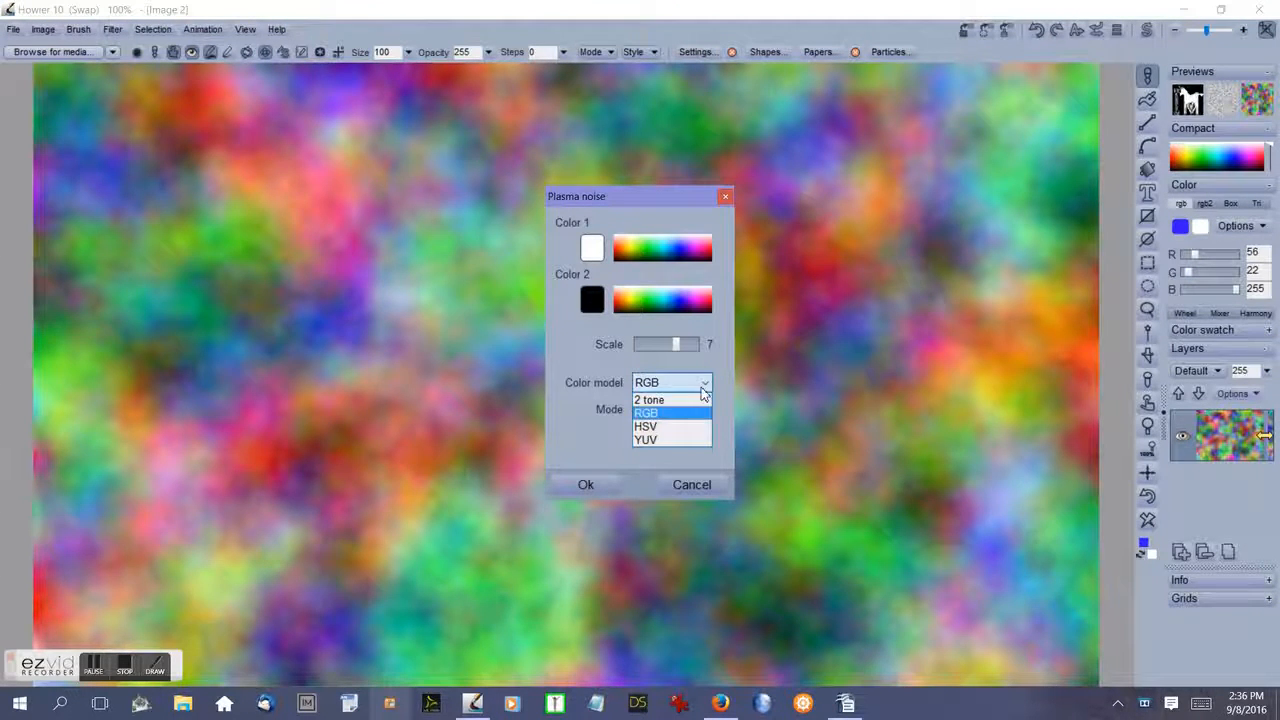
{"action": "left_click", "coordinate": [675, 402]}
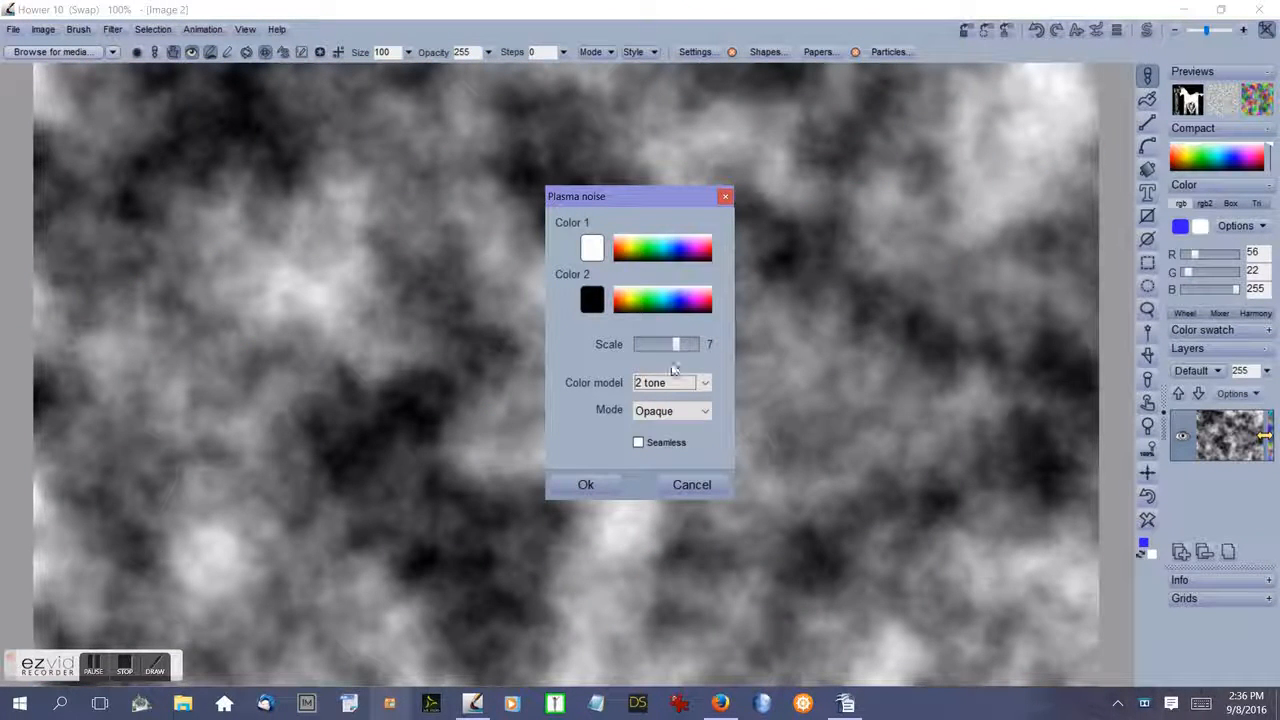
{"action": "left_click", "coordinate": [682, 347]}
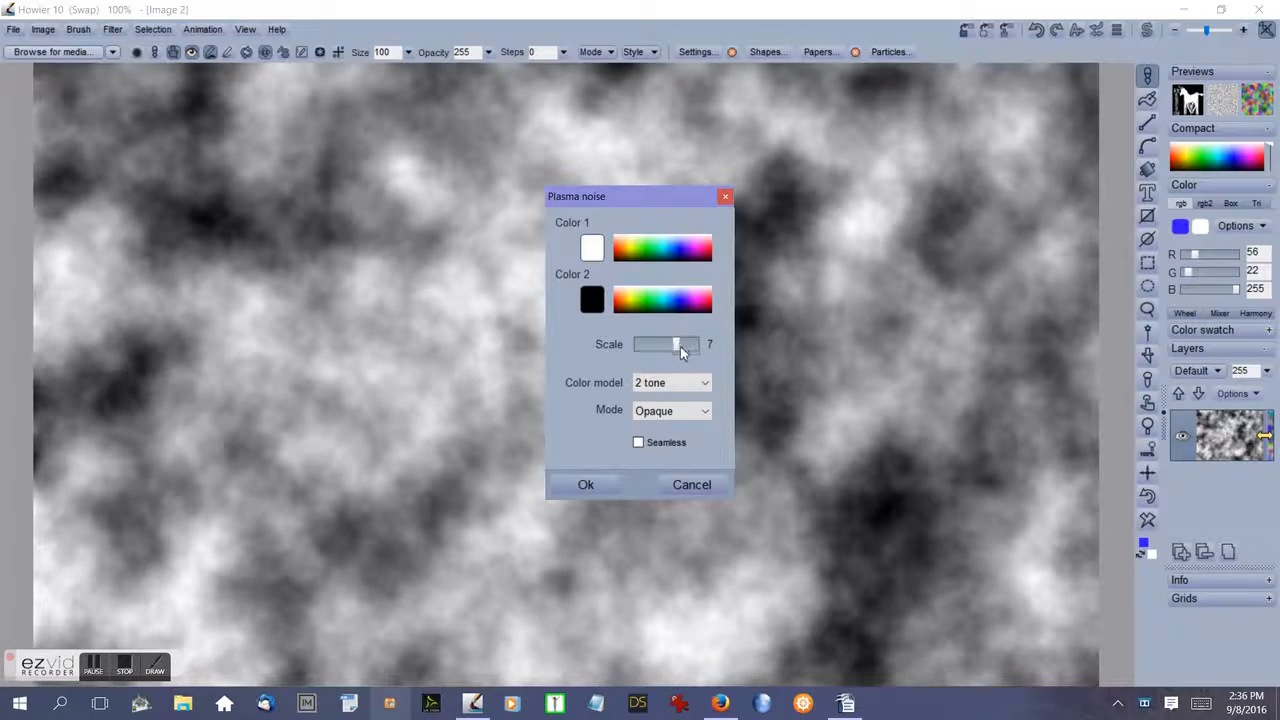
{"action": "left_click", "coordinate": [681, 347]}
{"action": "left_click_drag", "start_coordinate": [682, 348], "coordinate": [676, 349]}
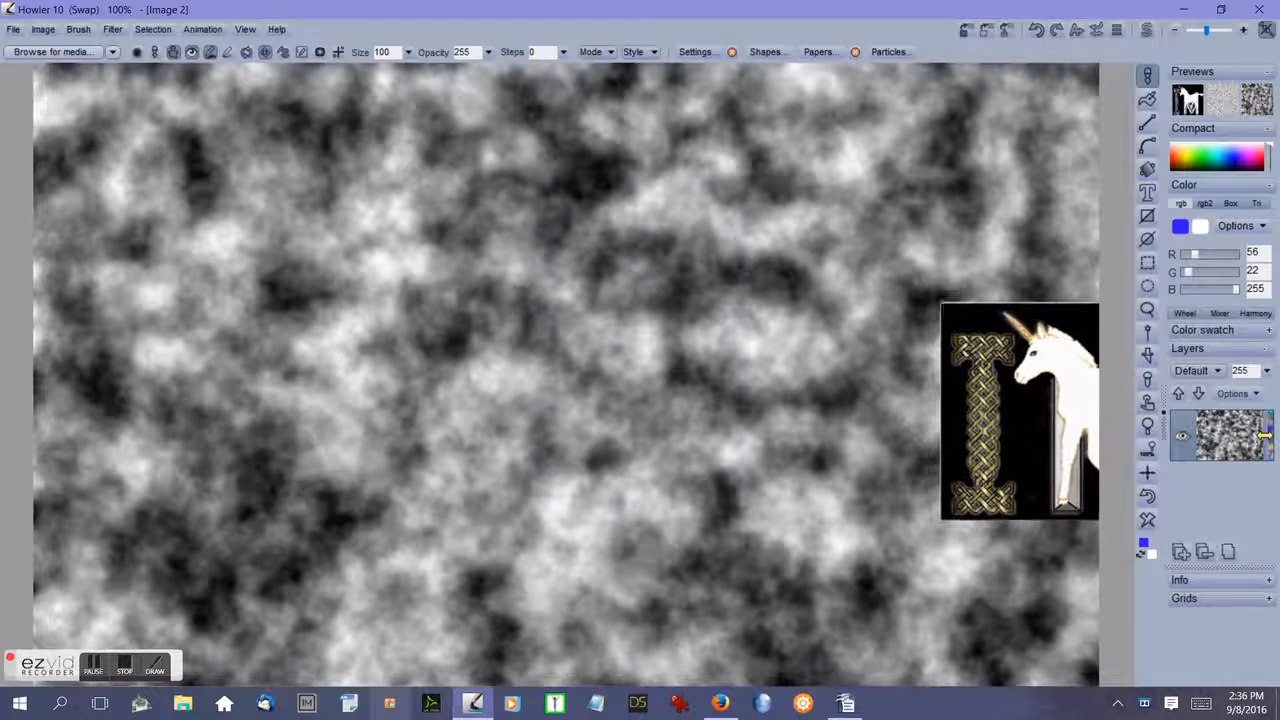
Replace the custom unicorn brush with the Med airbrush preset.
{"action": "left_click", "coordinate": [1147, 80]}
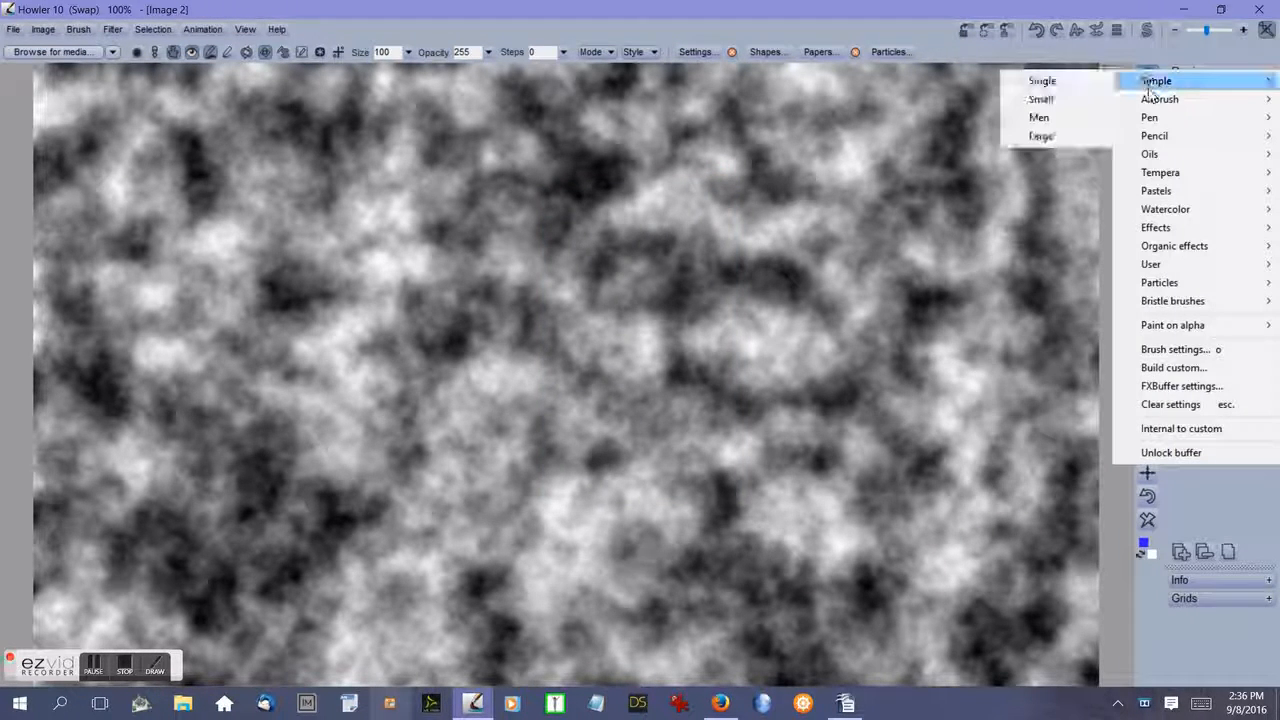
{"action": "mouse_move", "coordinate": [1150, 107]}
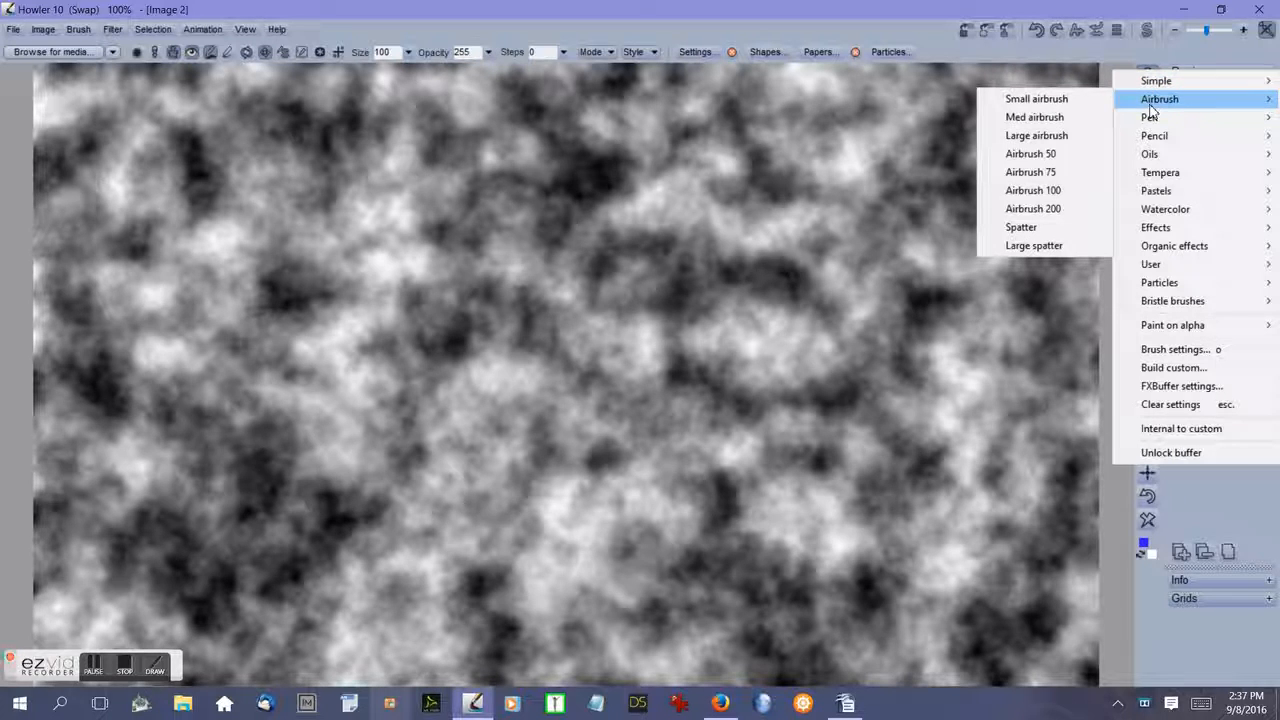
{"action": "left_click", "coordinate": [1066, 117]}
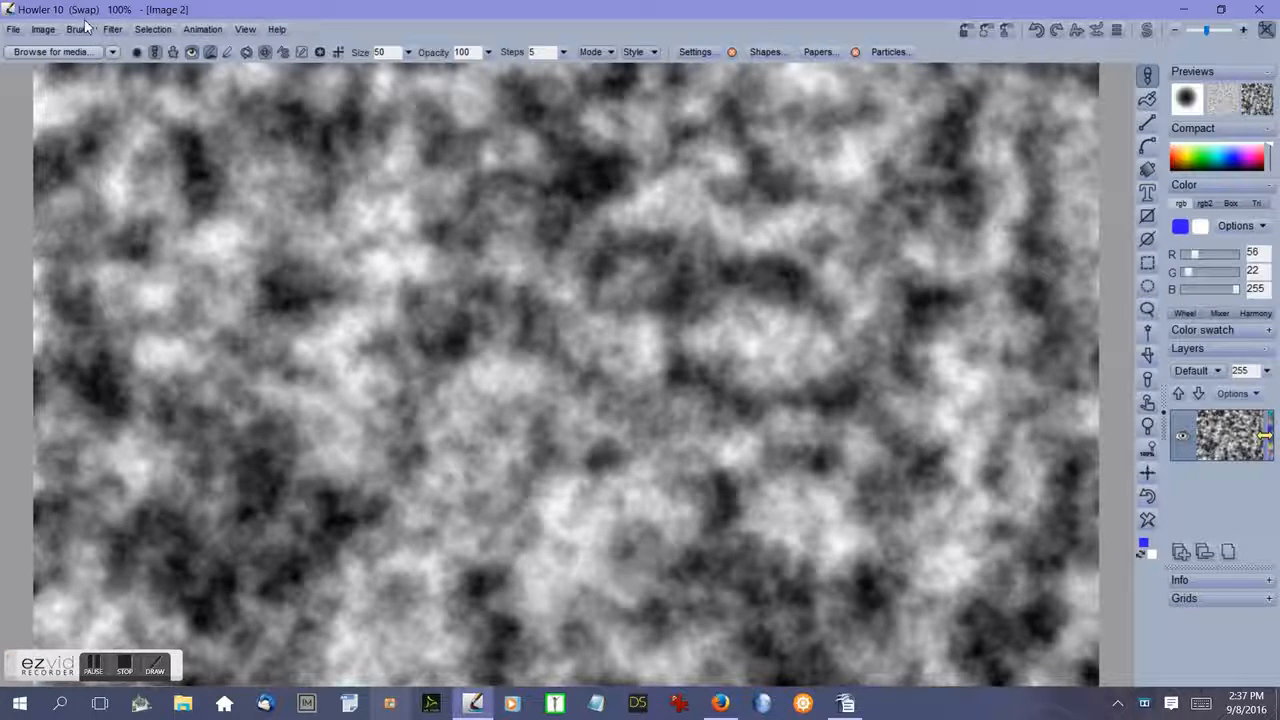
Toggle between the main and swap images and end on the main image with the Howler 10 lettering.
{"action": "left_click", "coordinate": [1147, 31]}
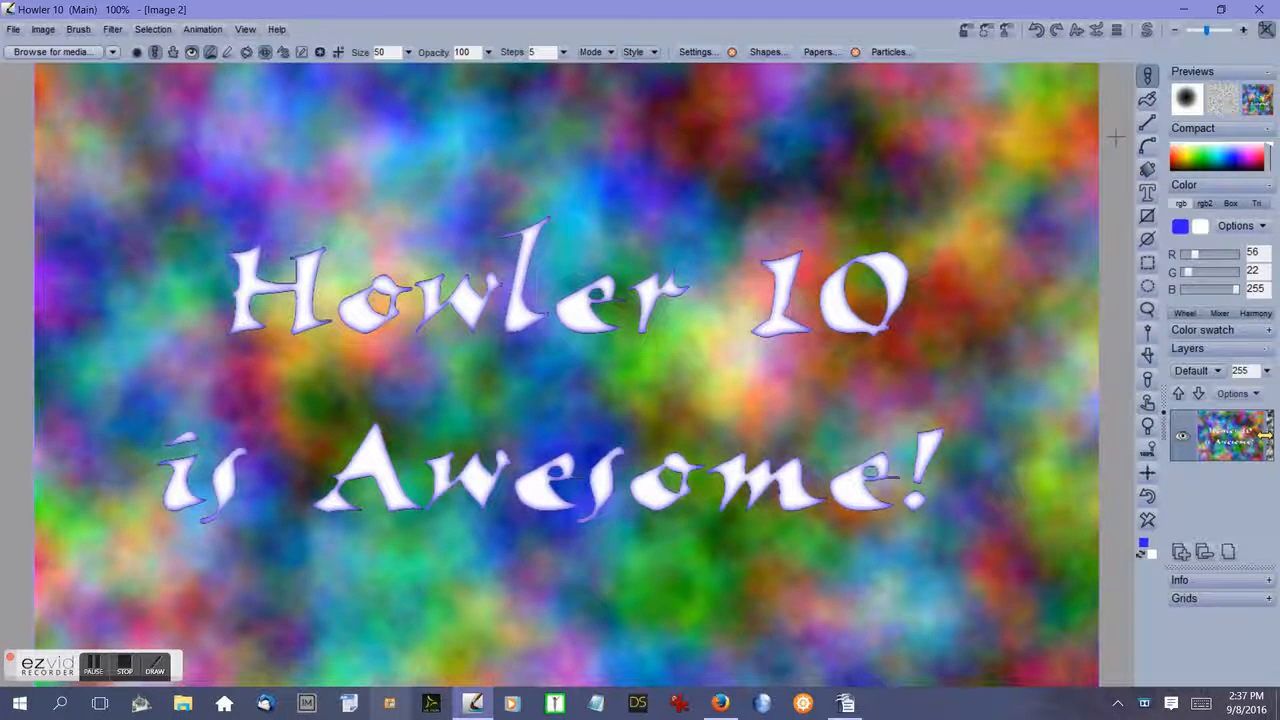
{"action": "left_click", "coordinate": [1147, 31]}
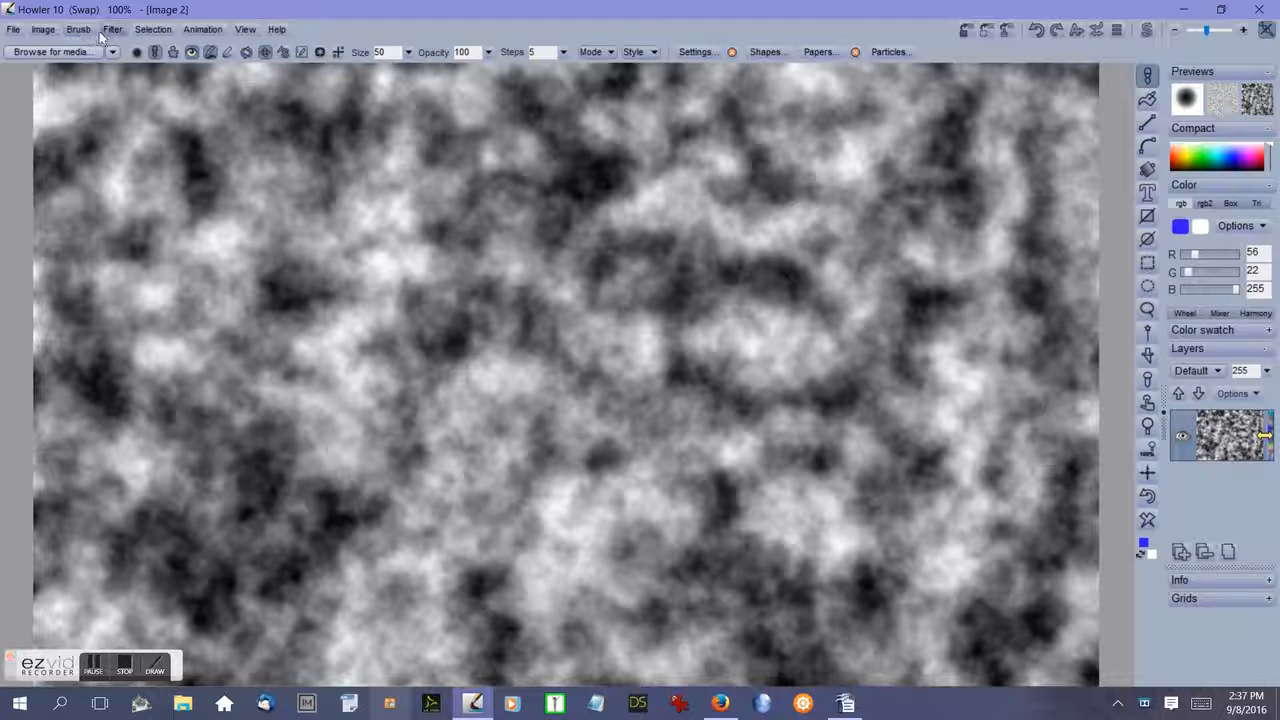
{"action": "left_click", "coordinate": [44, 30]}
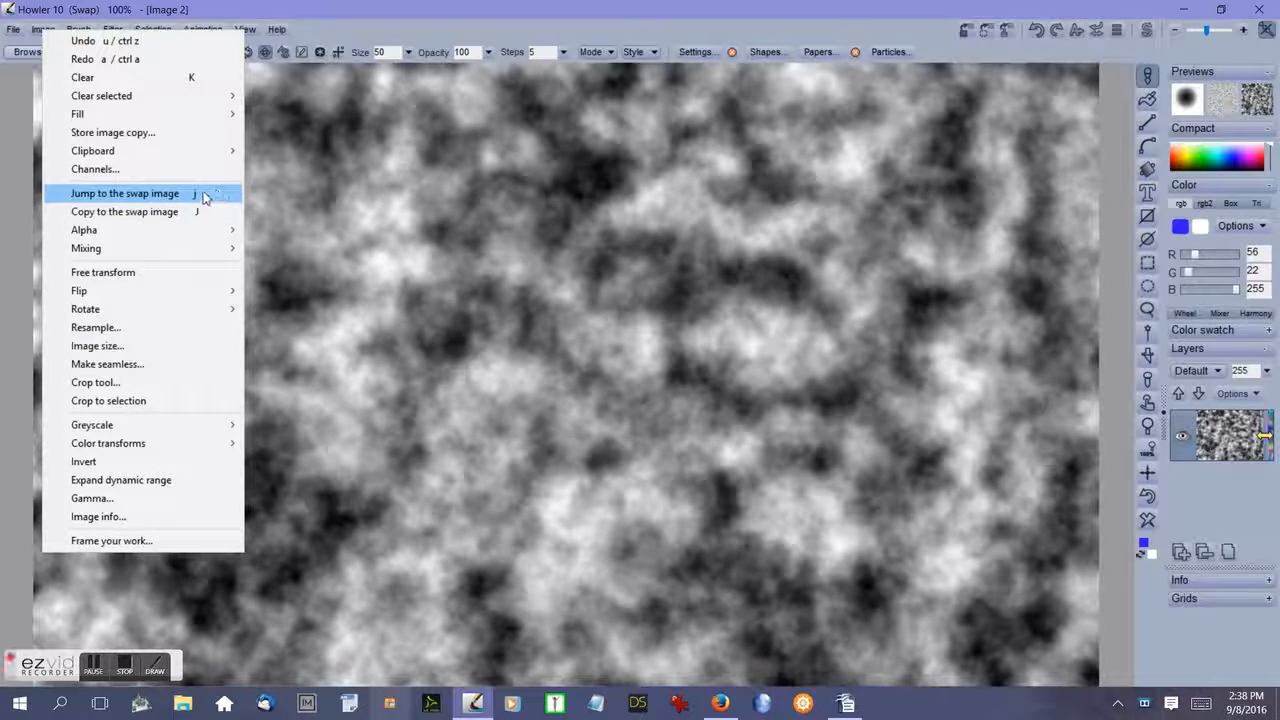
{"action": "left_click", "coordinate": [373, 34]}
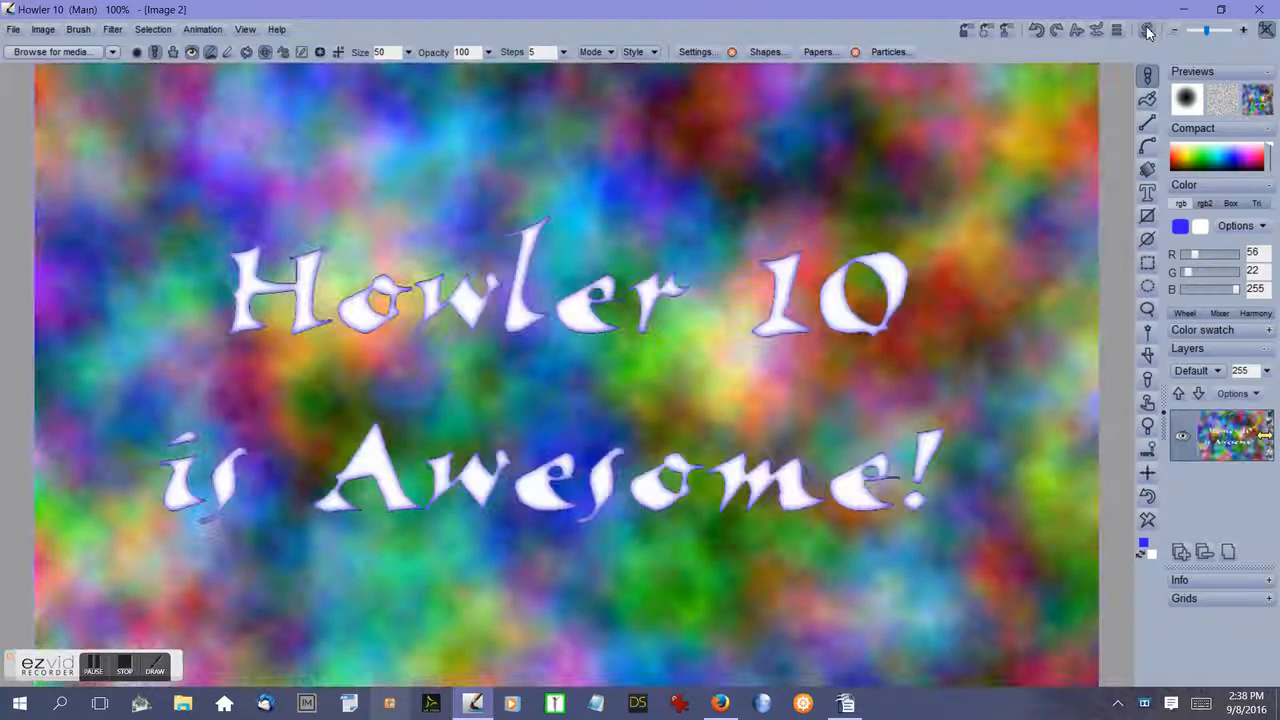
{"action": "left_click", "coordinate": [1147, 30]}
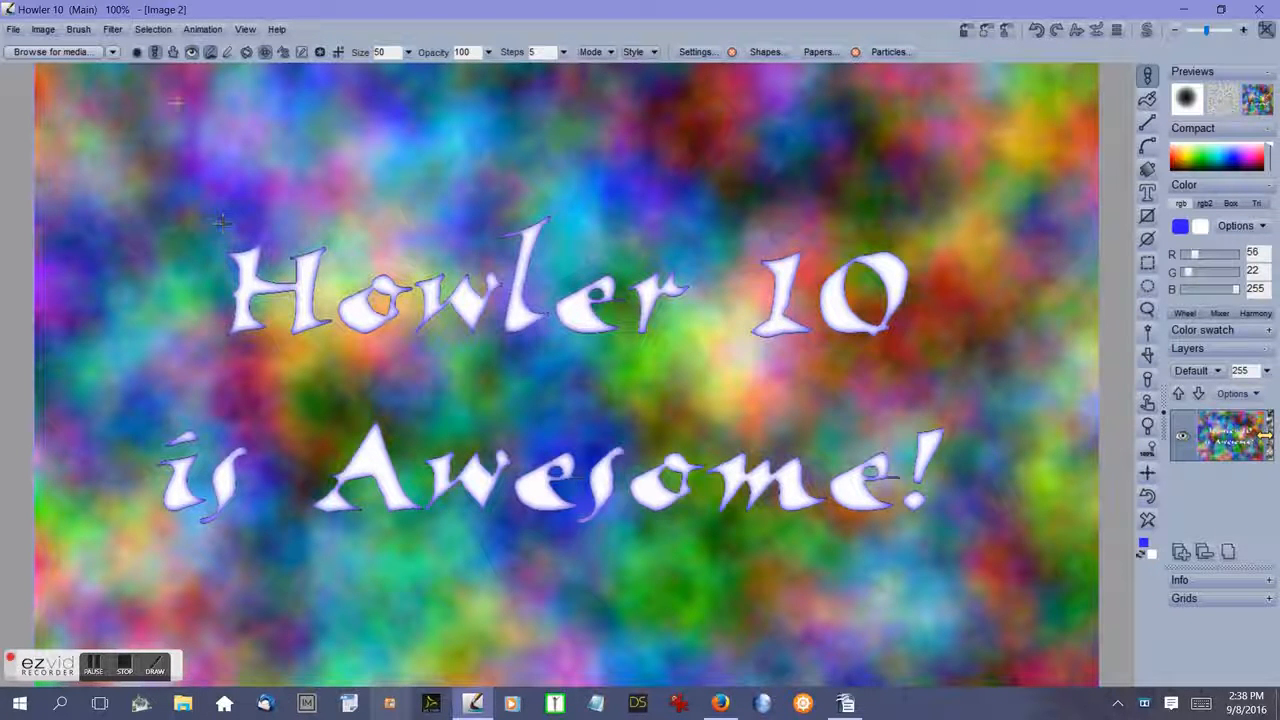
Review the swap filter options and preview the swap image mixed over the main image, returning to the plain main image.
{"action": "left_click", "coordinate": [113, 30]}
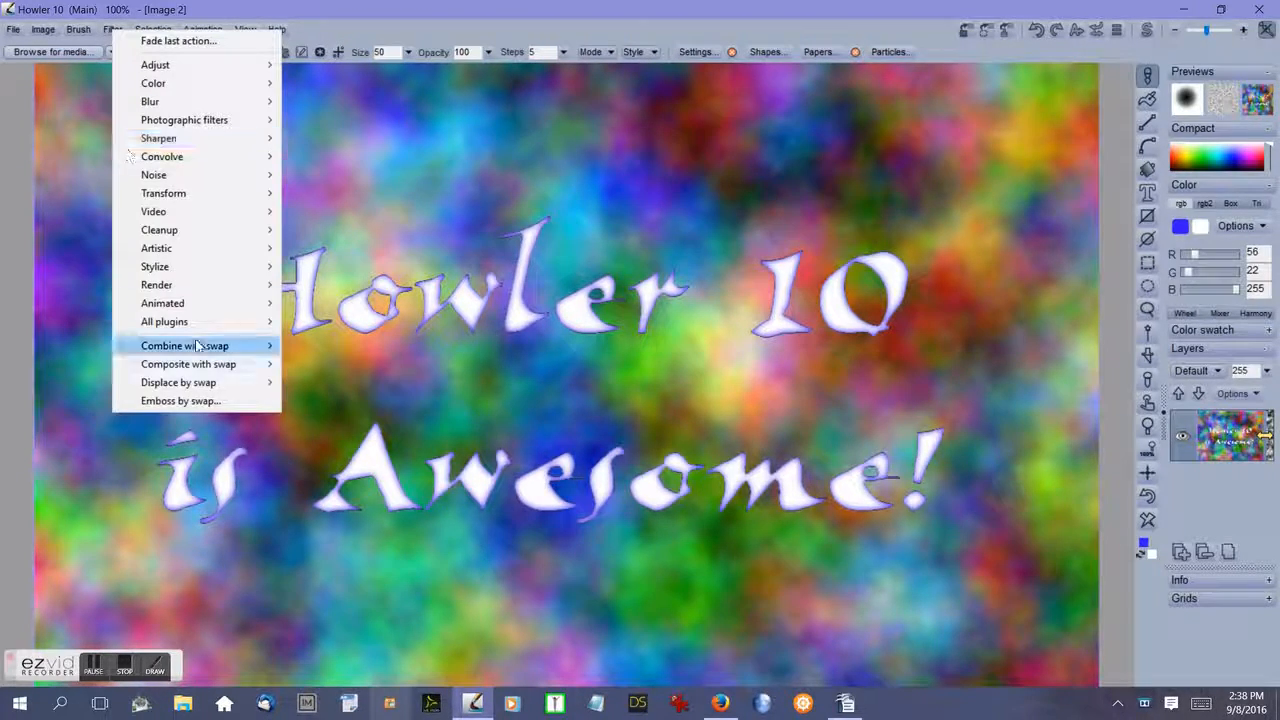
{"action": "mouse_move", "coordinate": [201, 355]}
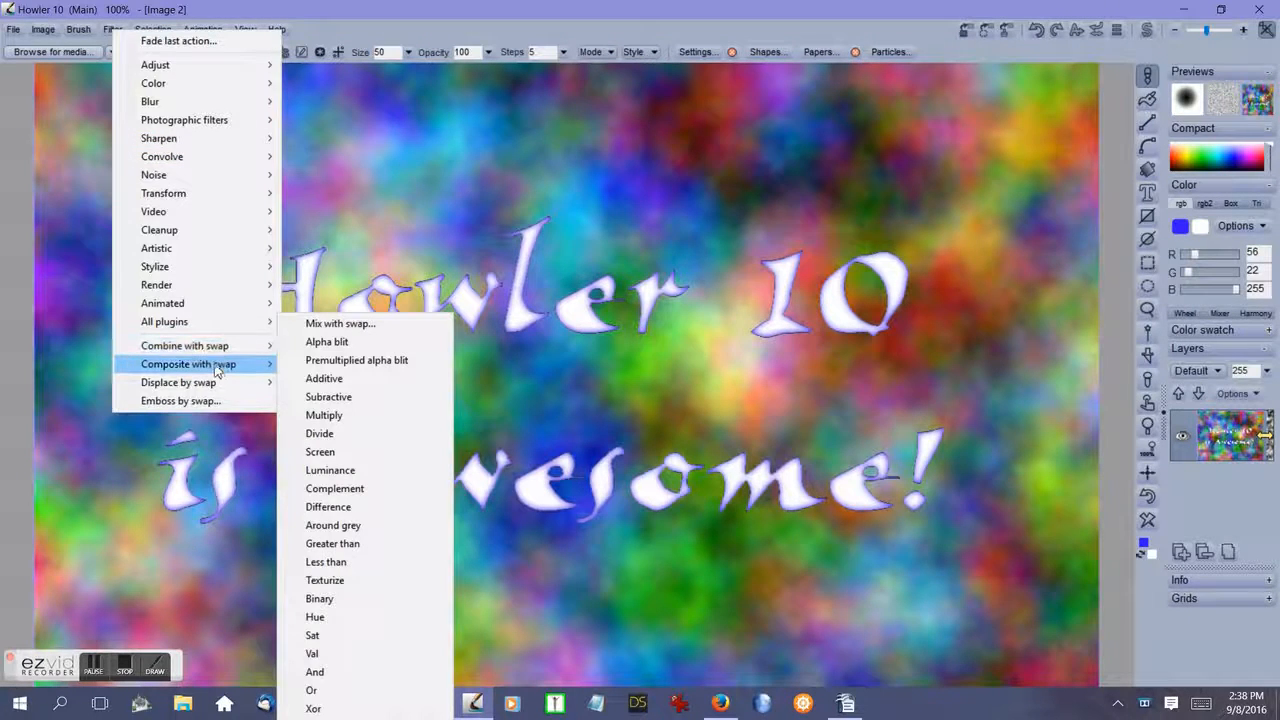
{"action": "mouse_move", "coordinate": [218, 388]}
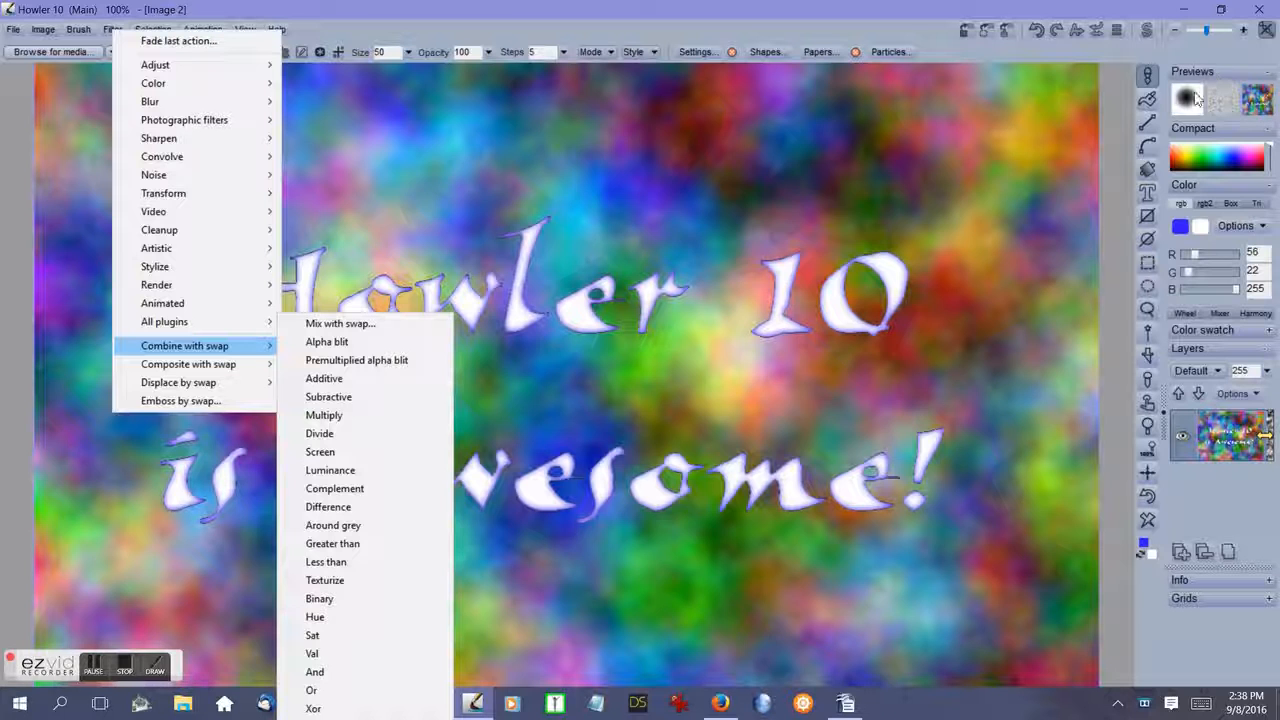
{"action": "left_click", "coordinate": [1248, 90]}
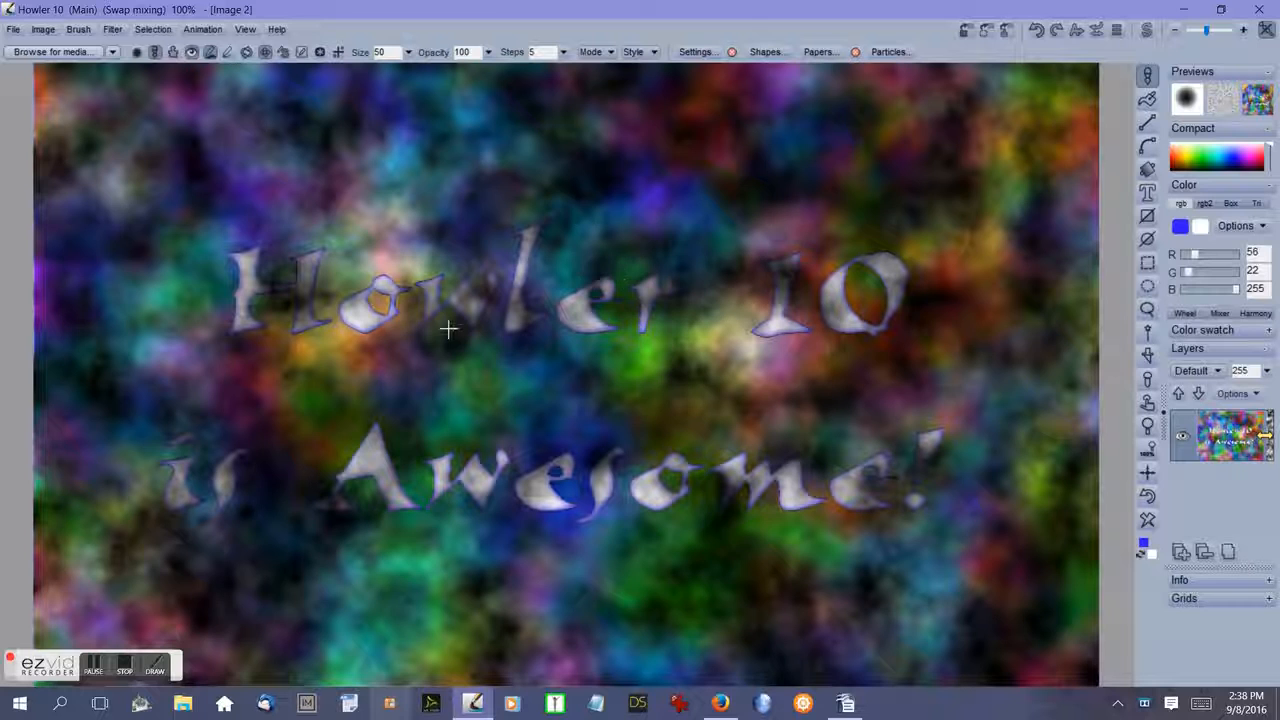
{"action": "left_click", "coordinate": [1248, 92]}
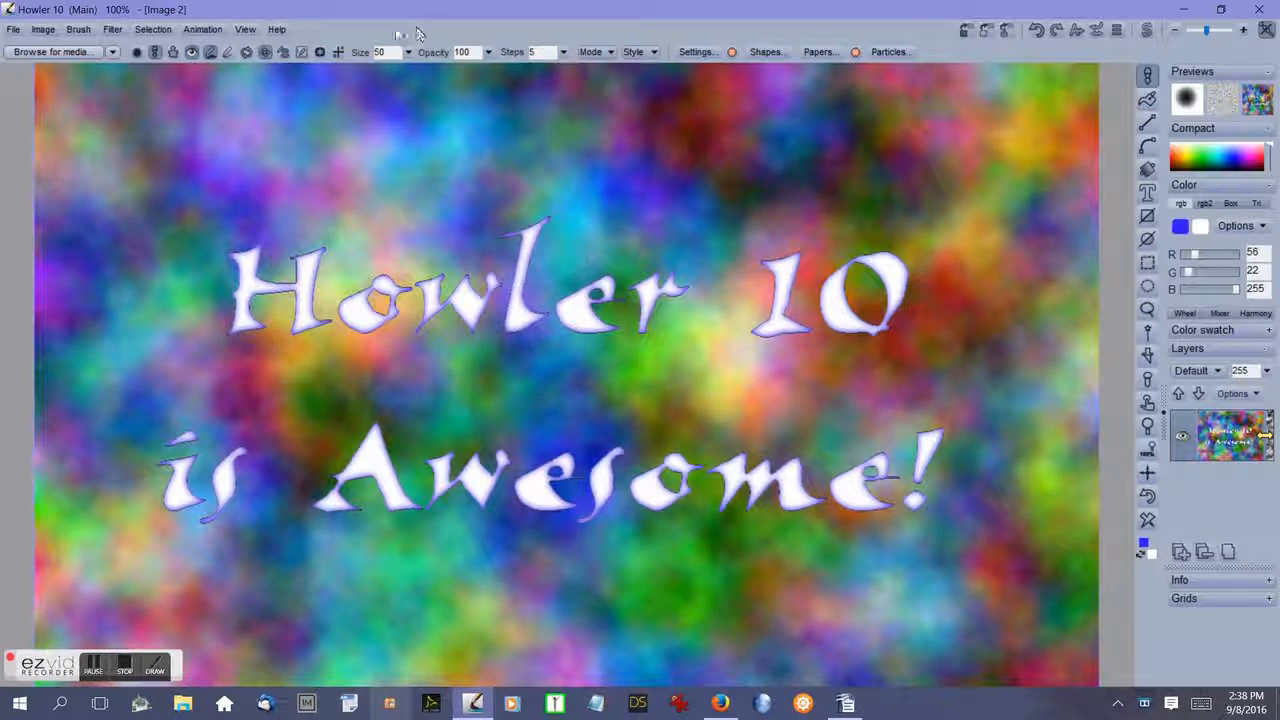
Try a Colortwirl displace by the swap image with increased Displace and Twirl amounts, and cancel it.
{"action": "left_click", "coordinate": [112, 29]}
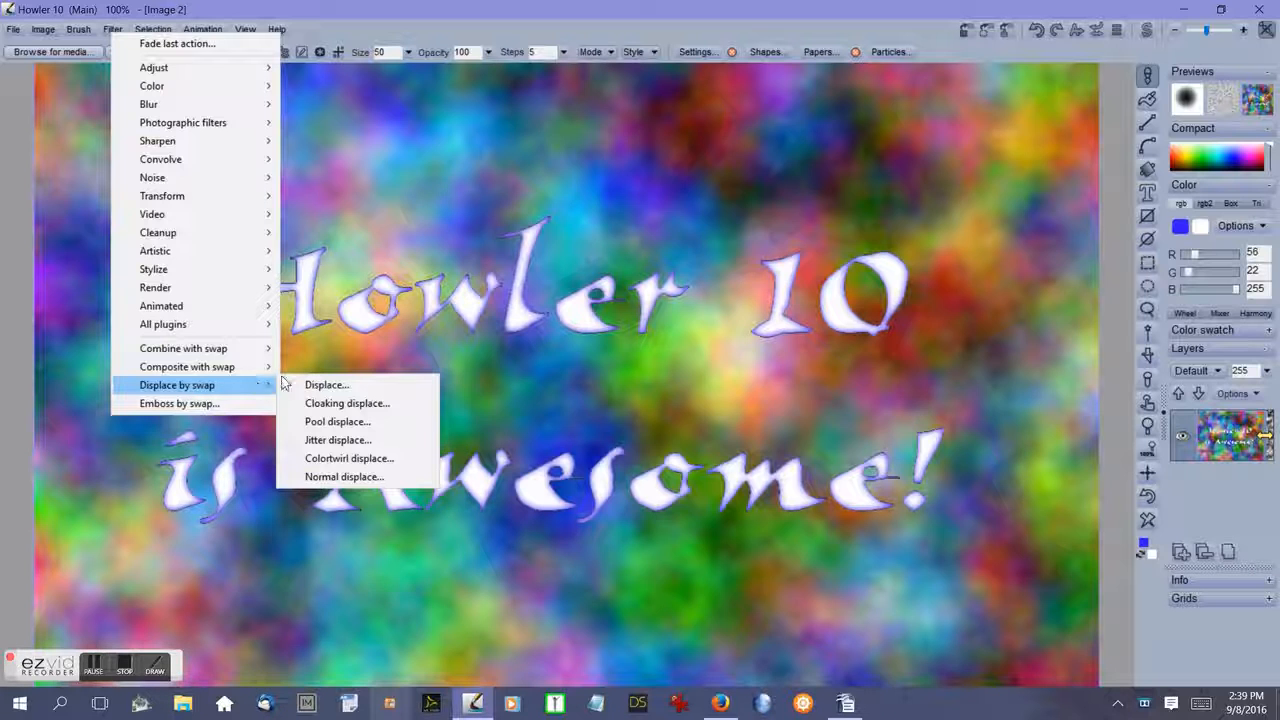
{"action": "left_click", "coordinate": [380, 459]}
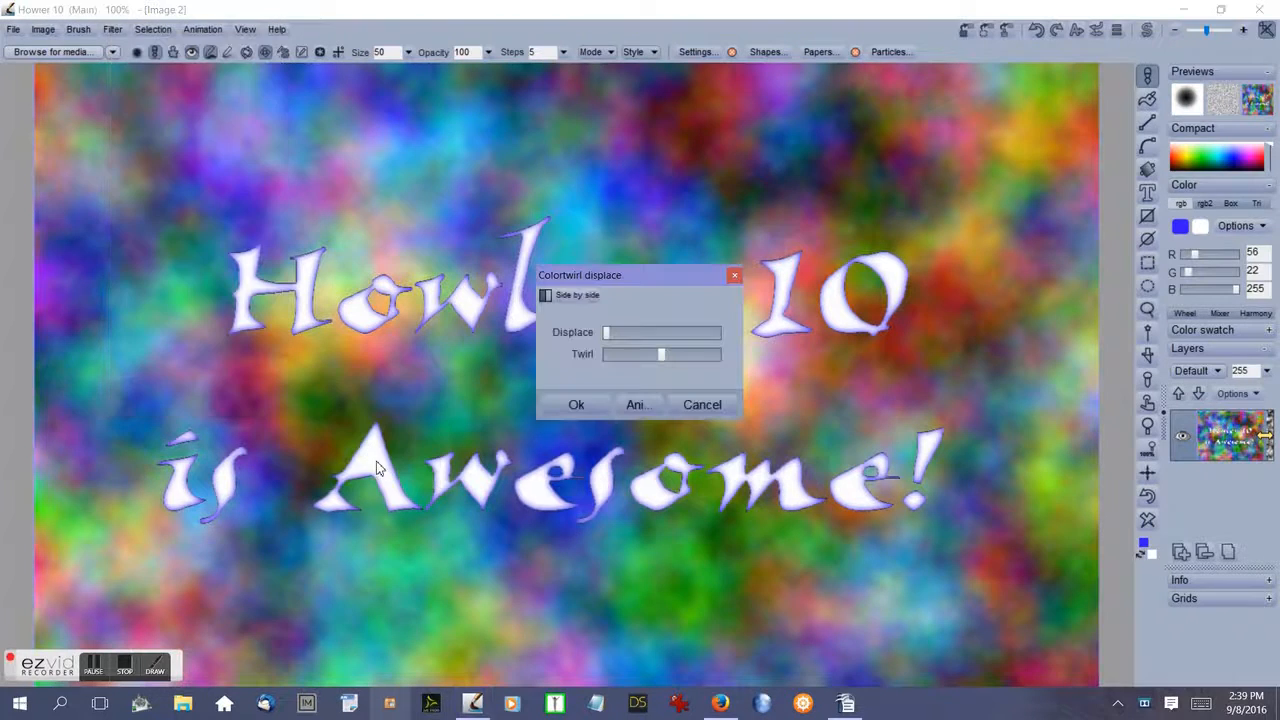
{"action": "left_click_drag", "start_coordinate": [646, 280], "coordinate": [963, 113]}
{"action": "left_click_drag", "start_coordinate": [925, 166], "coordinate": [998, 166]}
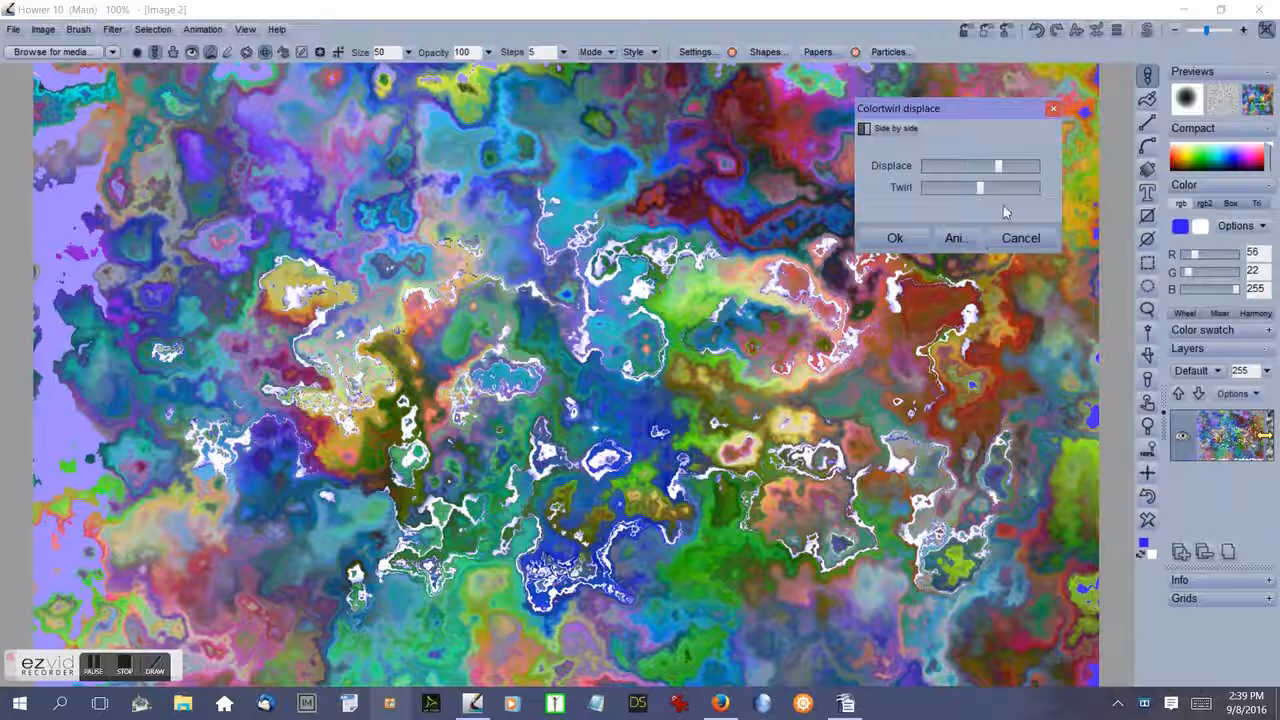
{"action": "left_click_drag", "start_coordinate": [981, 189], "coordinate": [1017, 192]}
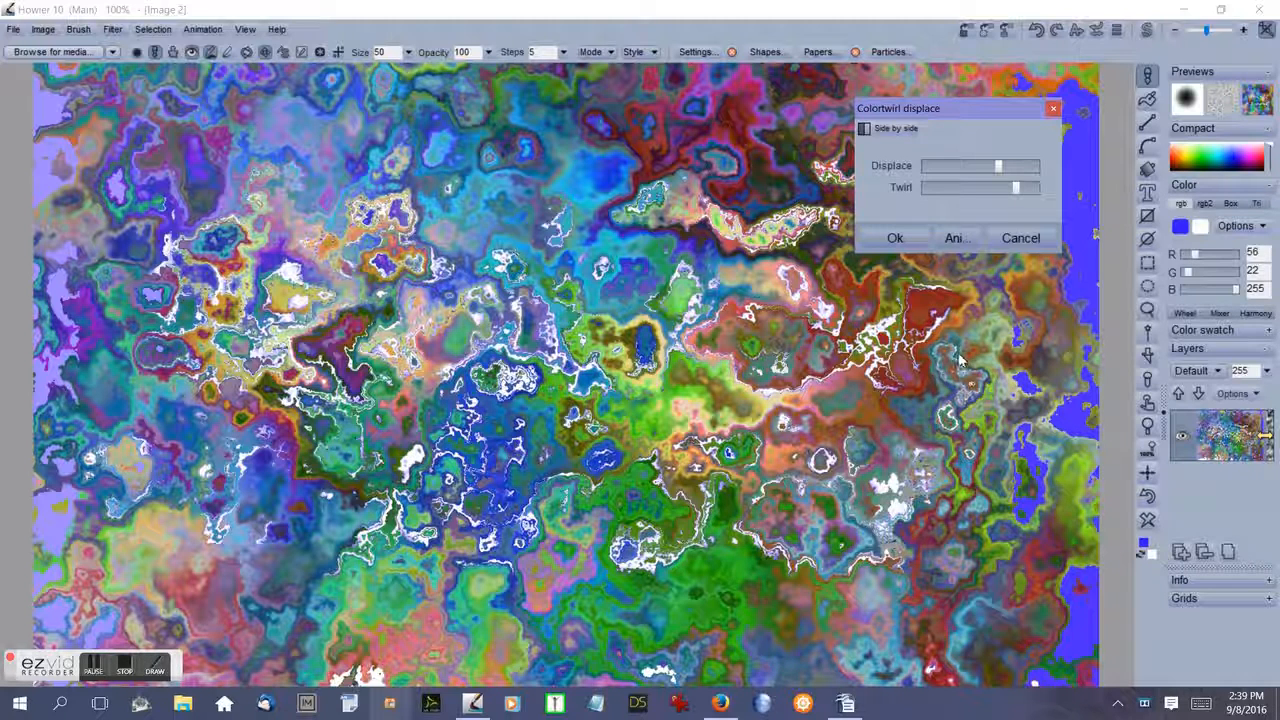
{"action": "left_click", "coordinate": [1021, 238]}
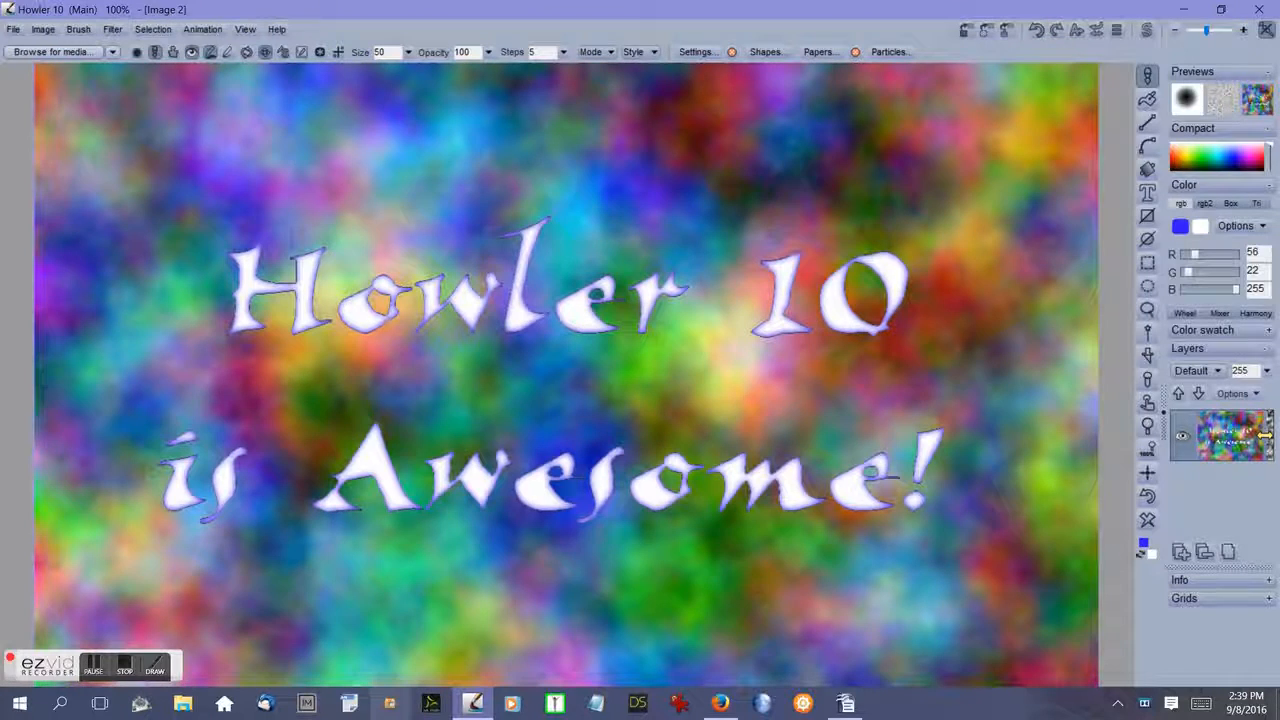
Try a Cloaking displace by the swap image with Displace at its maximum, and cancel it.
{"action": "left_click", "coordinate": [113, 29]}
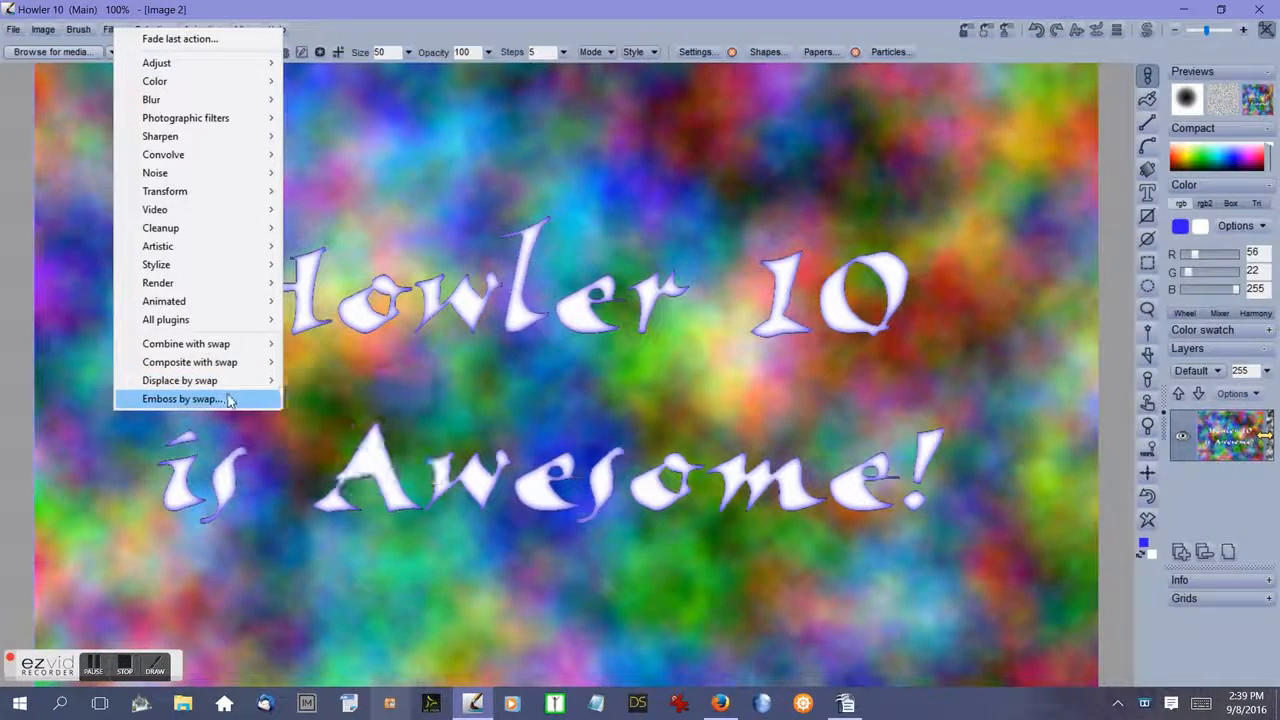
{"action": "mouse_move", "coordinate": [255, 381]}
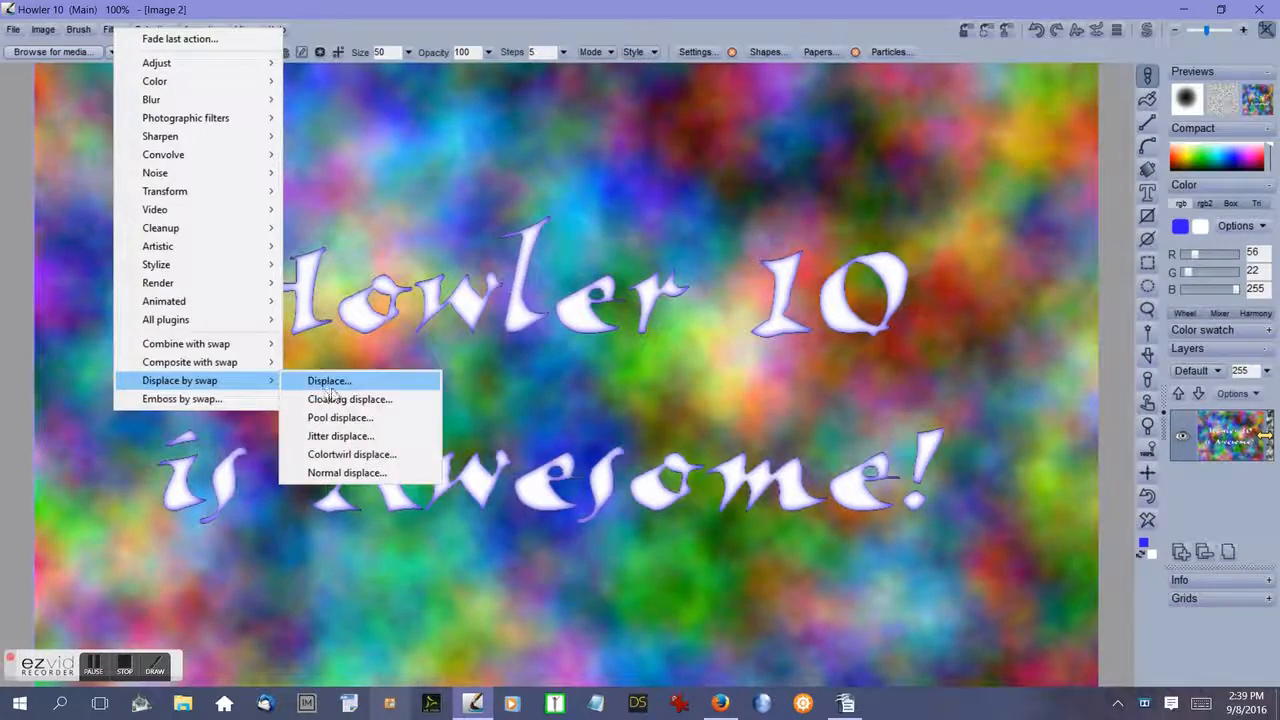
{"action": "left_click", "coordinate": [352, 400]}
{"action": "left_click_drag", "start_coordinate": [621, 369], "coordinate": [722, 366]}
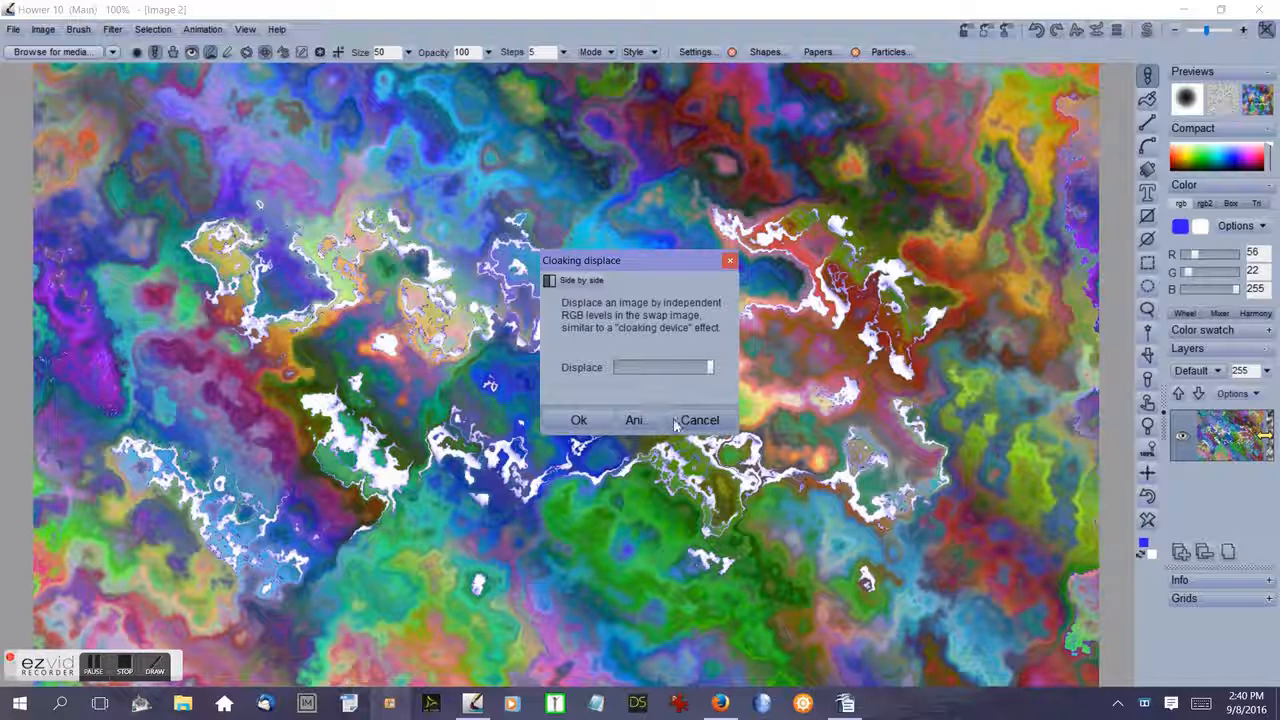
{"action": "left_click", "coordinate": [700, 420]}
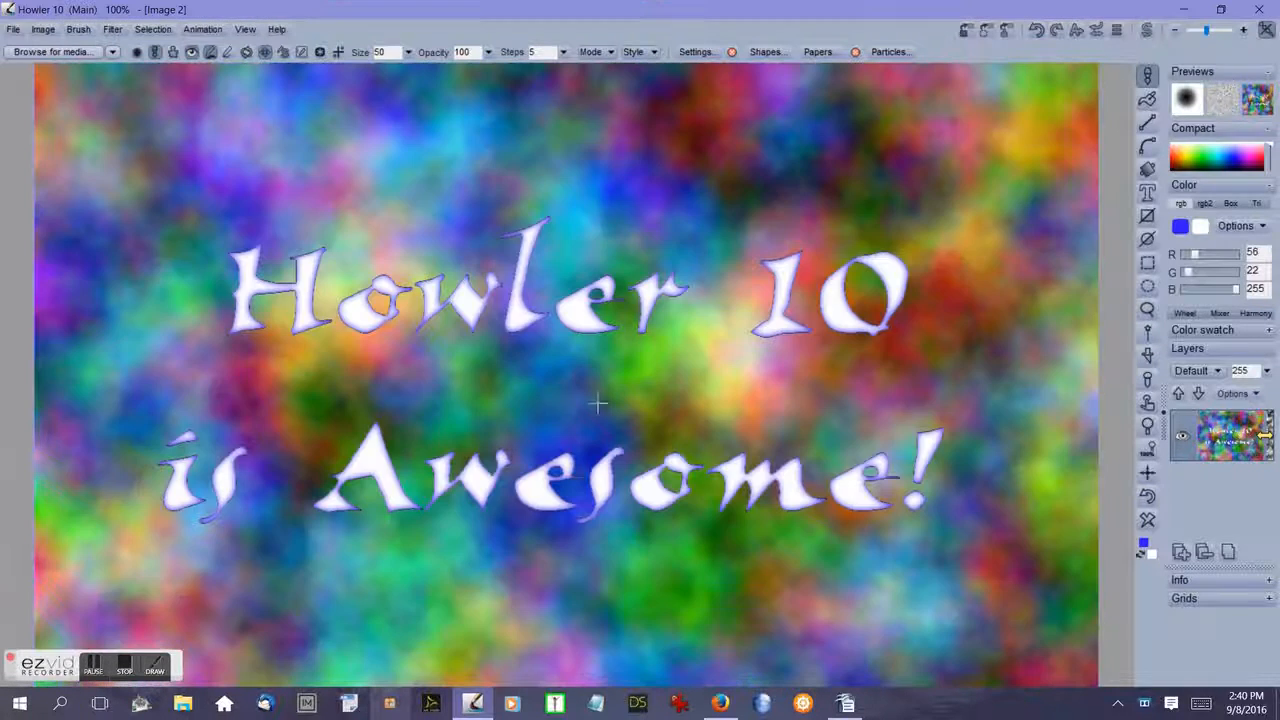
Try a Blue screen composite of the main image with the swap image, raising Low clip and High pass, and cancel it.
{"action": "left_click", "coordinate": [112, 29]}
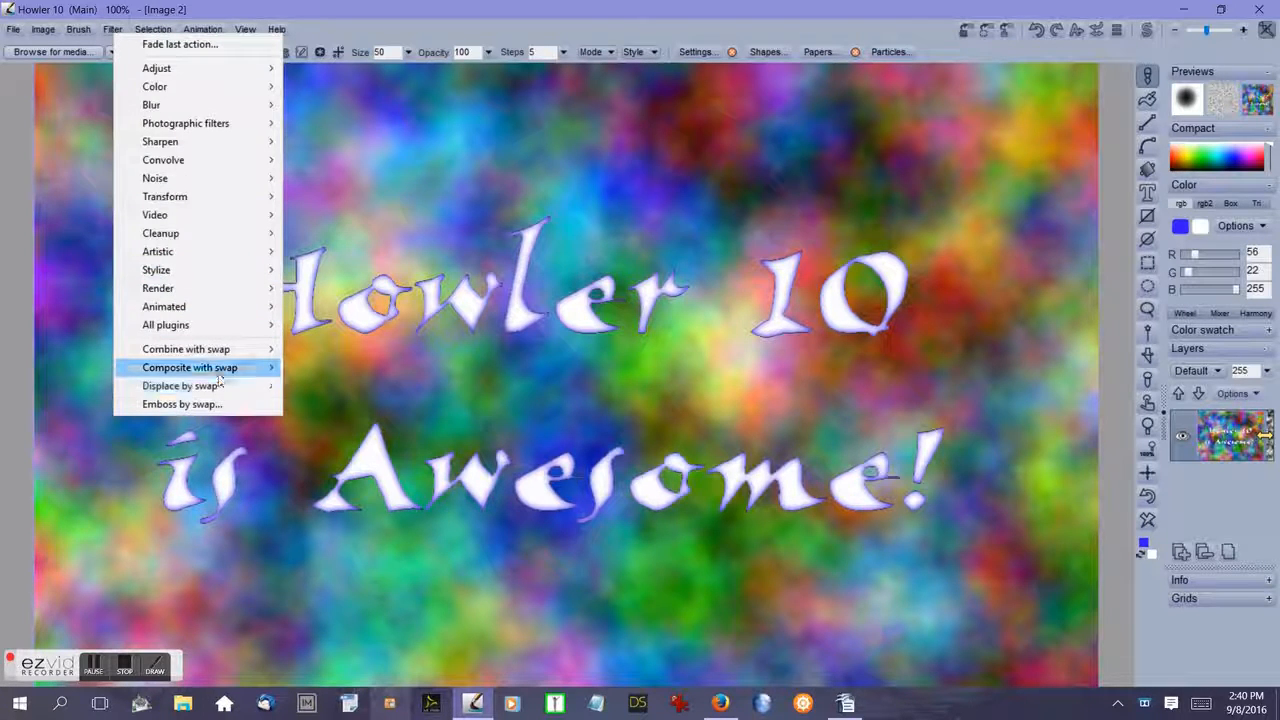
{"action": "mouse_move", "coordinate": [221, 375]}
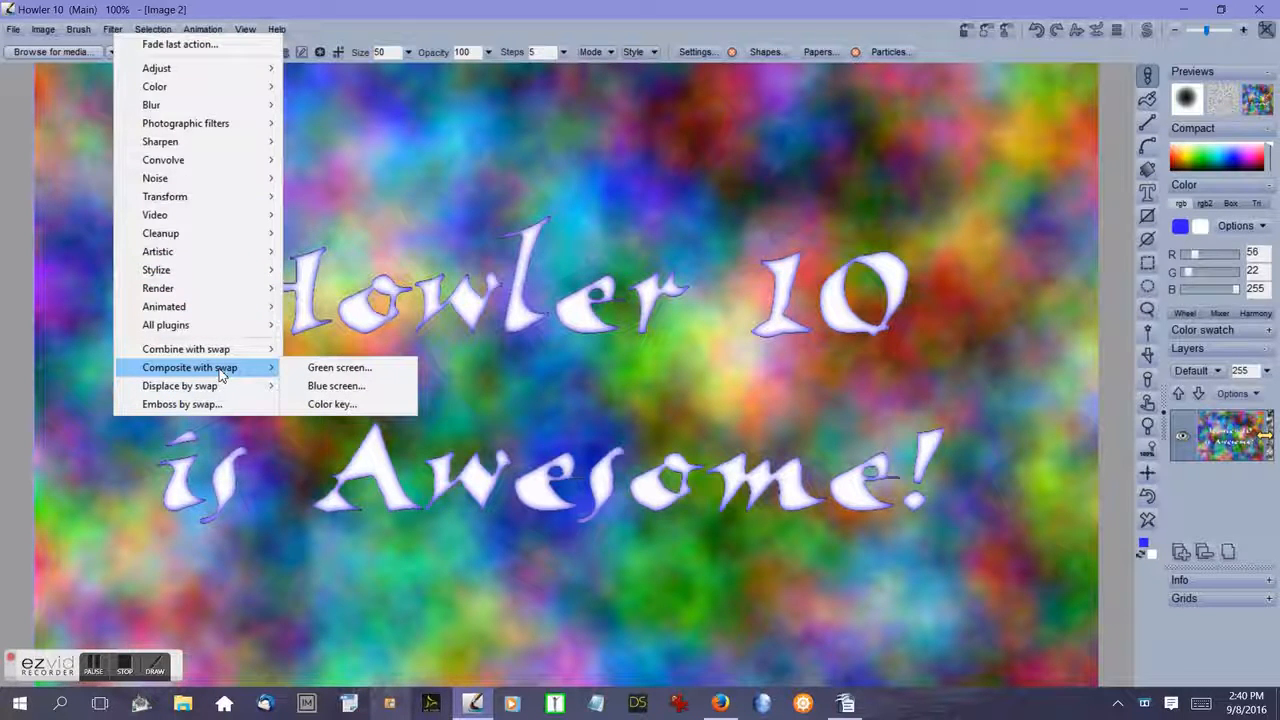
{"action": "left_click", "coordinate": [335, 386]}
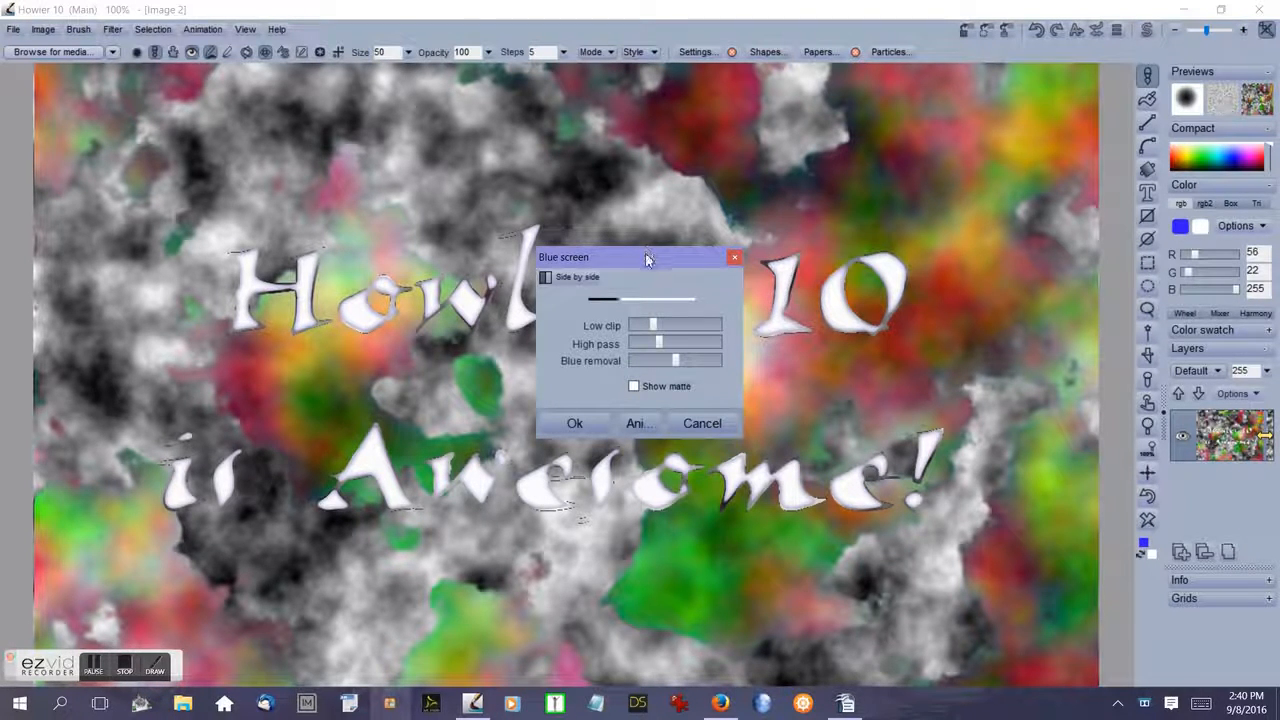
{"action": "left_click_drag", "start_coordinate": [645, 258], "coordinate": [1009, 131]}
{"action": "left_click", "coordinate": [1035, 205]}
{"action": "mouse_move", "coordinate": [1033, 199]}
{"action": "left_mouse_down"}
{"action": "mouse_move", "coordinate": [1052, 201]}
{"action": "mouse_move", "coordinate": [992, 212]}
{"action": "mouse_move", "coordinate": [1036, 207]}
{"action": "left_mouse_up"}
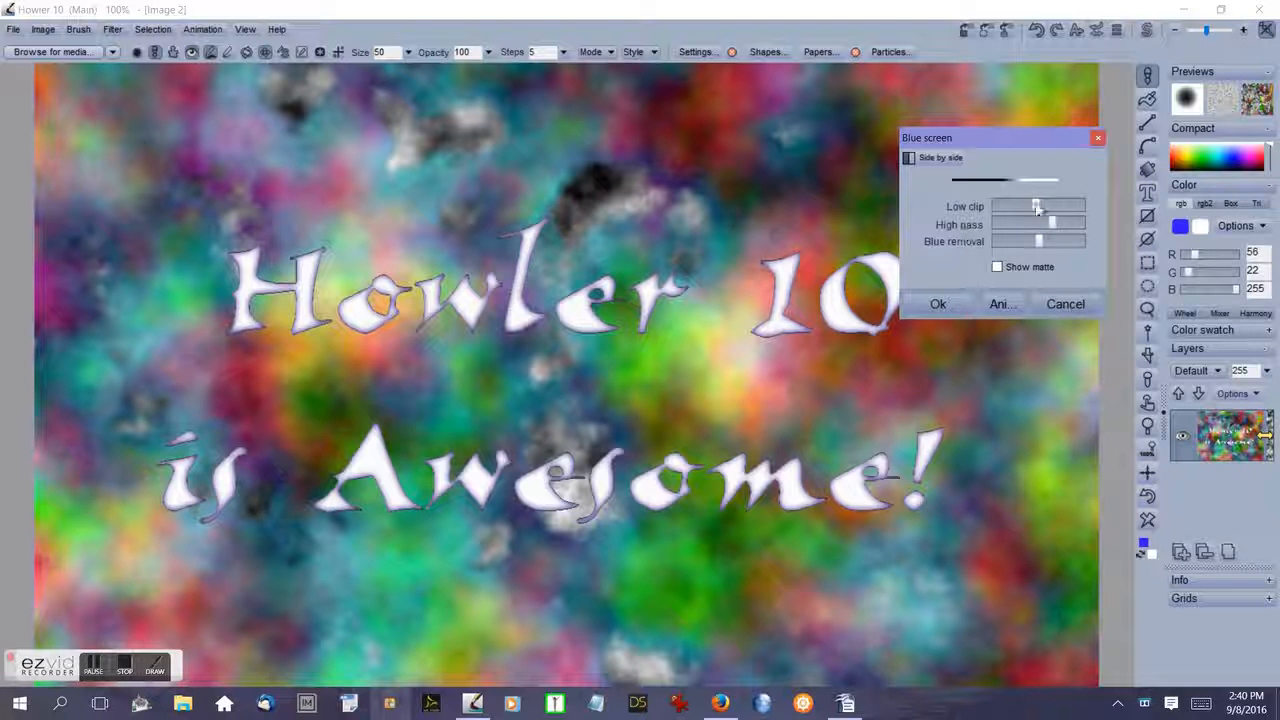
{"action": "left_click", "coordinate": [1066, 304]}
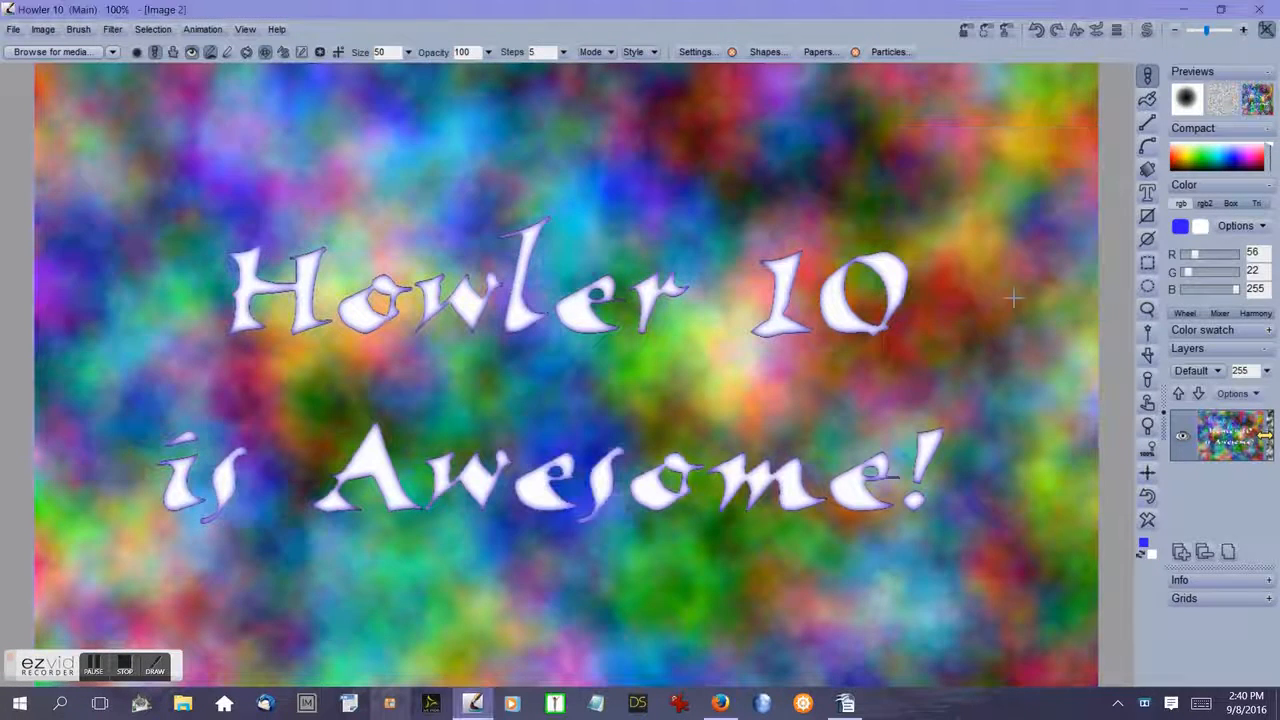
Combine the main image with the swap image using Additive, and undo the result.
{"action": "left_click", "coordinate": [113, 30]}
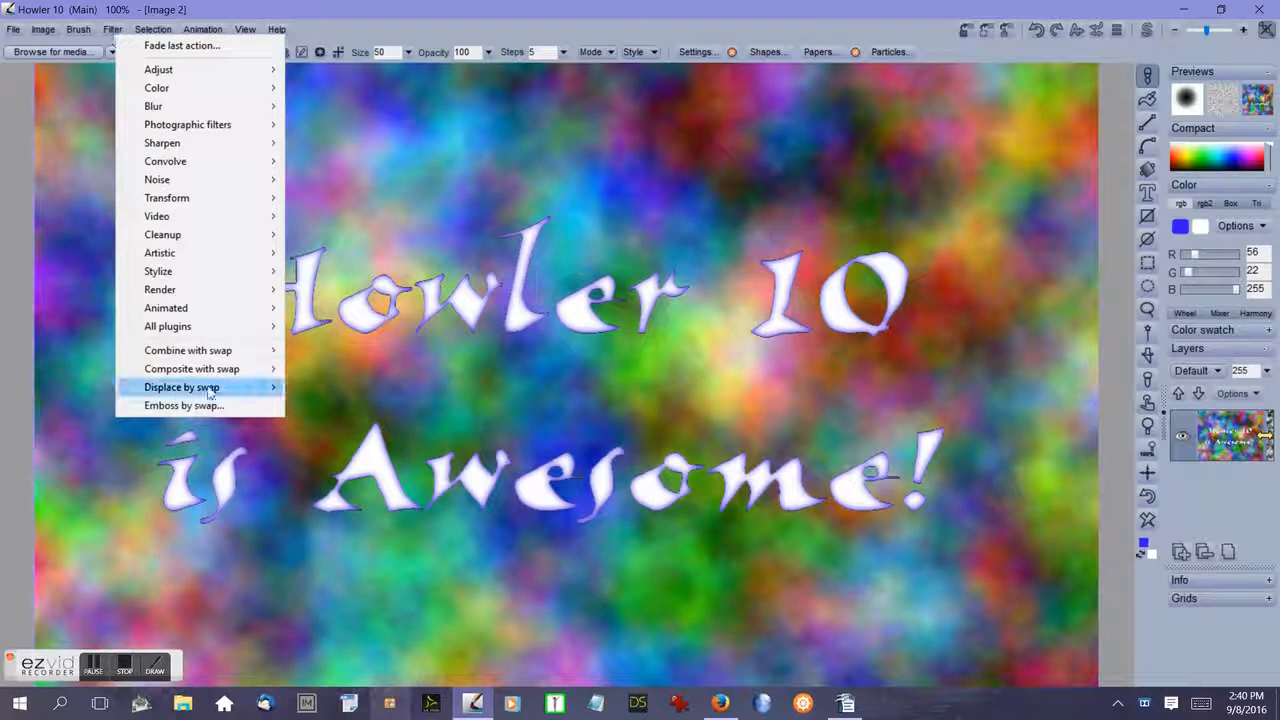
{"action": "mouse_move", "coordinate": [213, 356]}
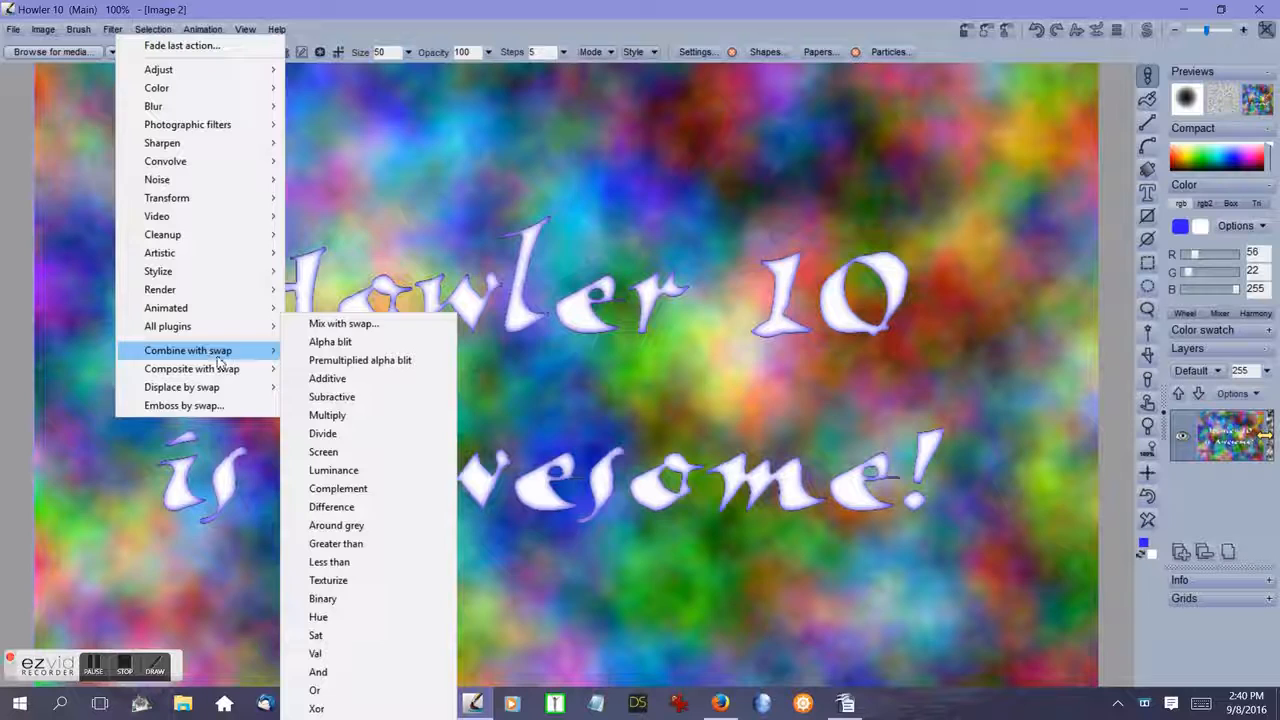
{"action": "left_click", "coordinate": [350, 379]}
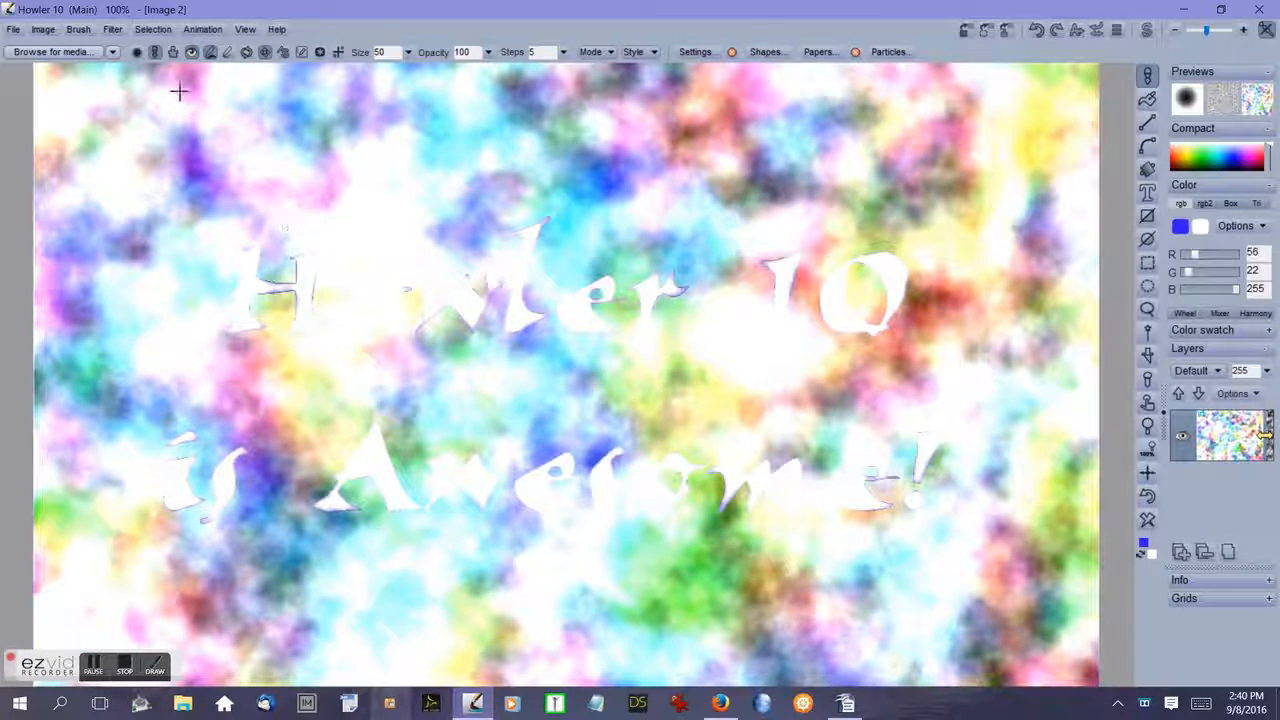
{"action": "left_click", "coordinate": [1148, 497]}
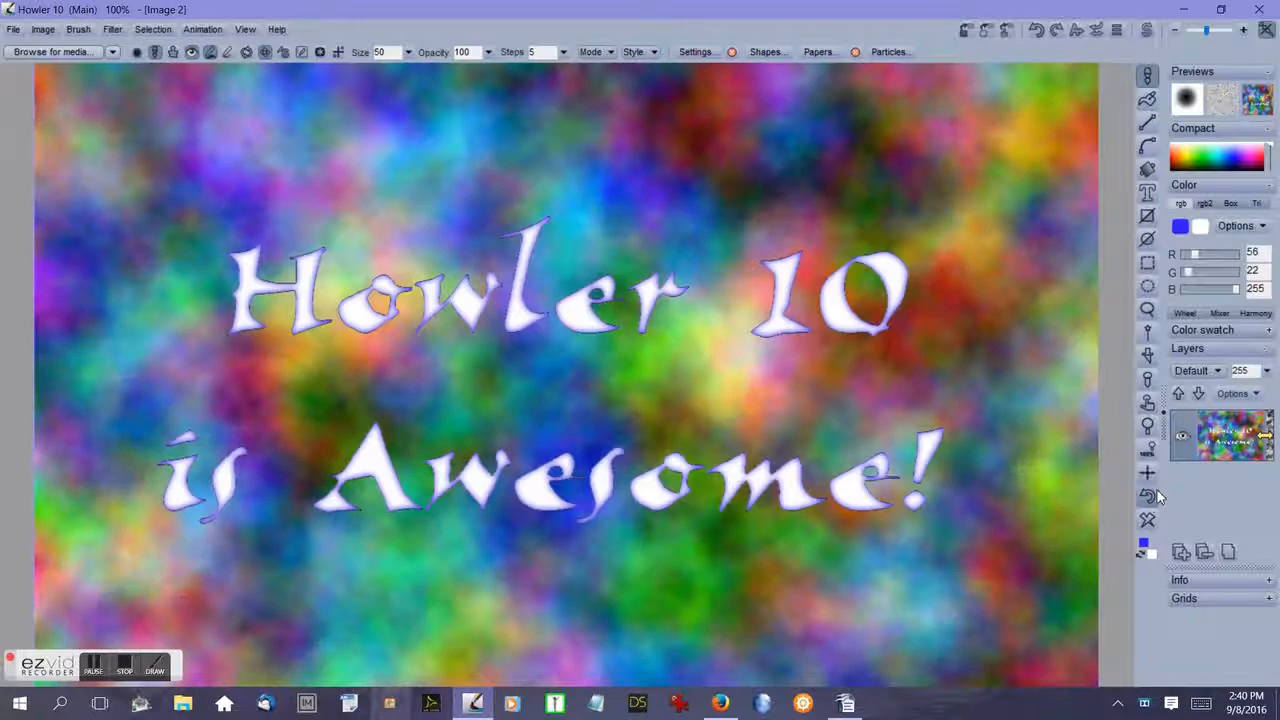
Add a new layer above the lettering and blend its plasma swap image using the Vivid light mode.
{"action": "left_click", "coordinate": [1181, 554]}
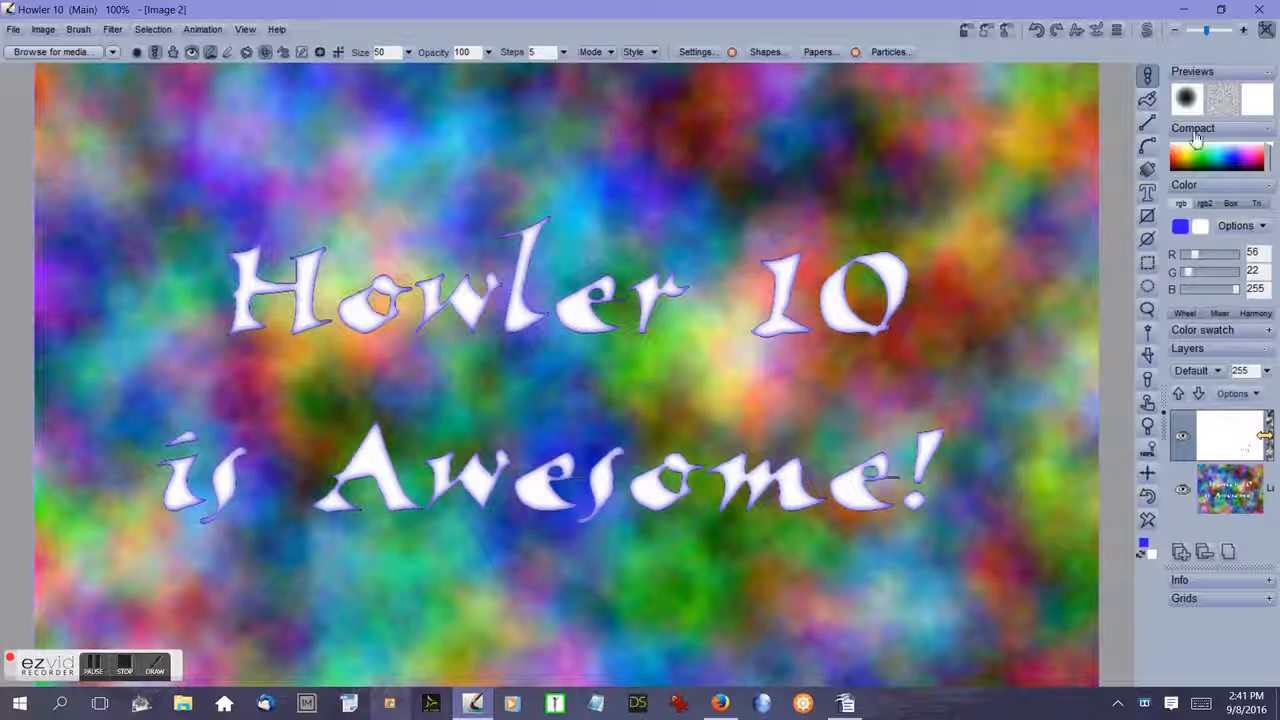
{"action": "left_click", "coordinate": [1147, 30]}
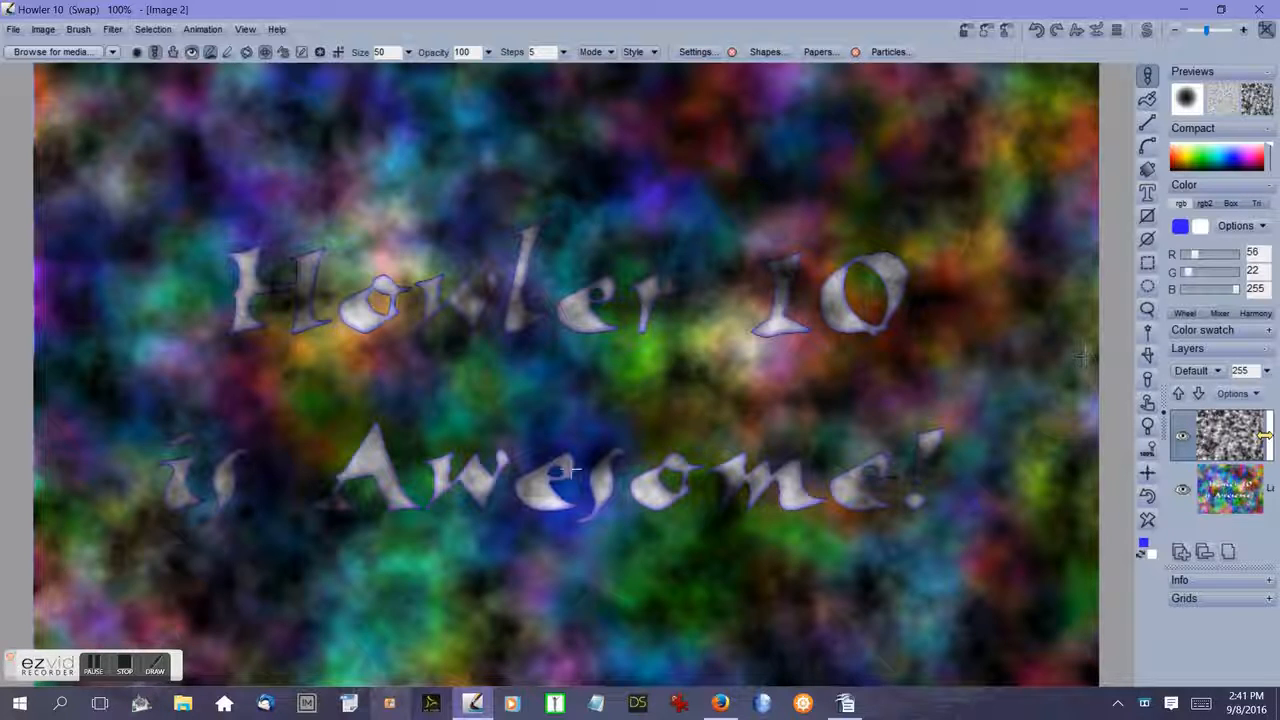
{"action": "left_click", "coordinate": [1219, 371]}
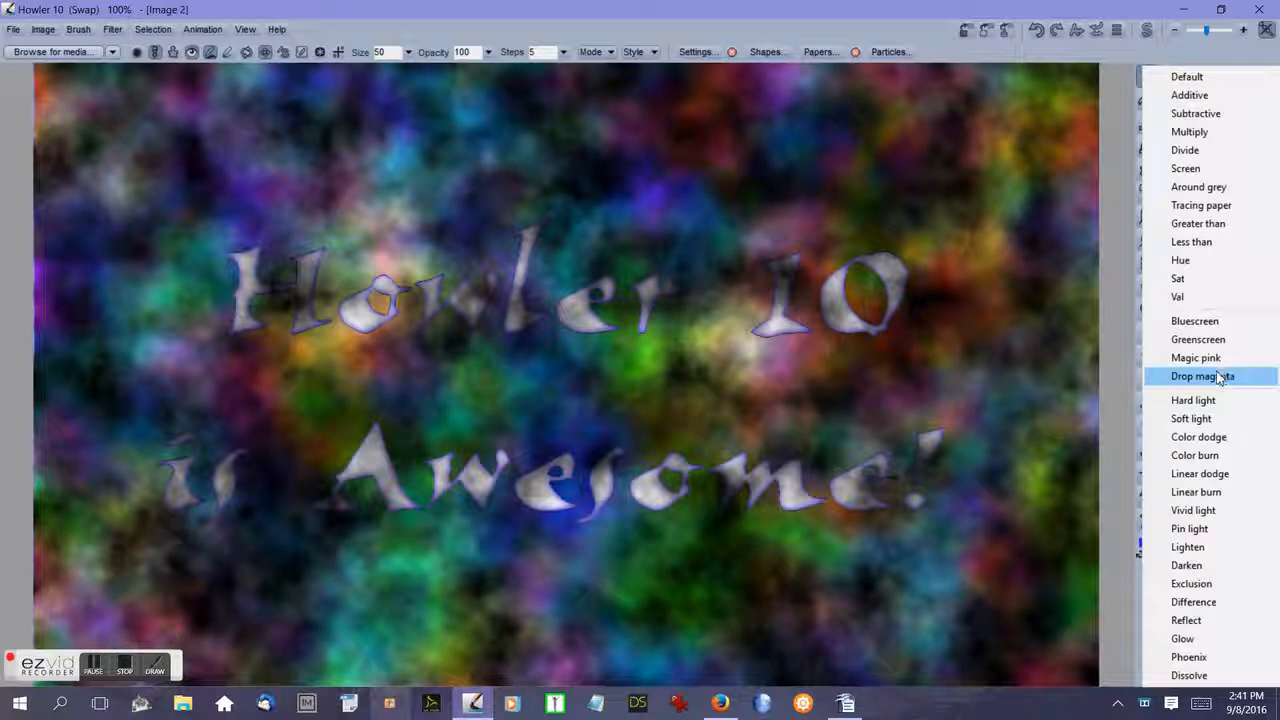
{"action": "left_click", "coordinate": [1208, 512]}
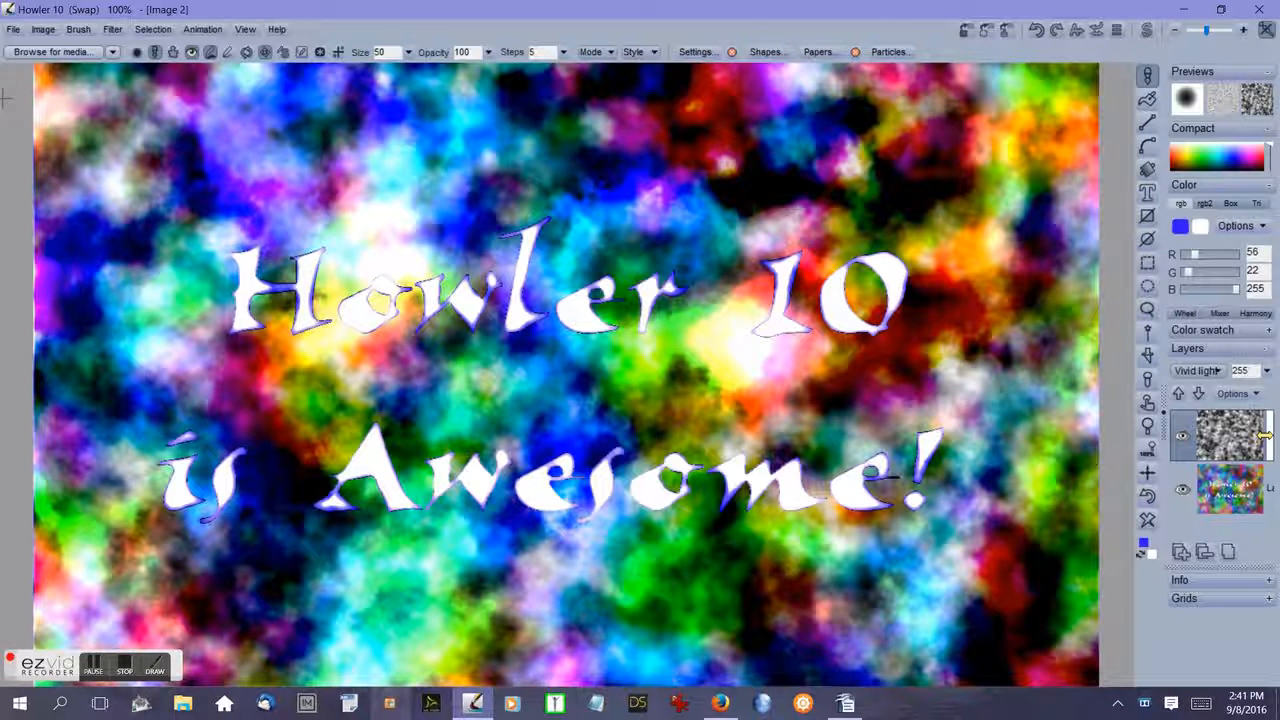
Reset the upper layer's blend mode to Default and delete that layer after returning to the main image.
{"action": "left_click", "coordinate": [112, 29]}
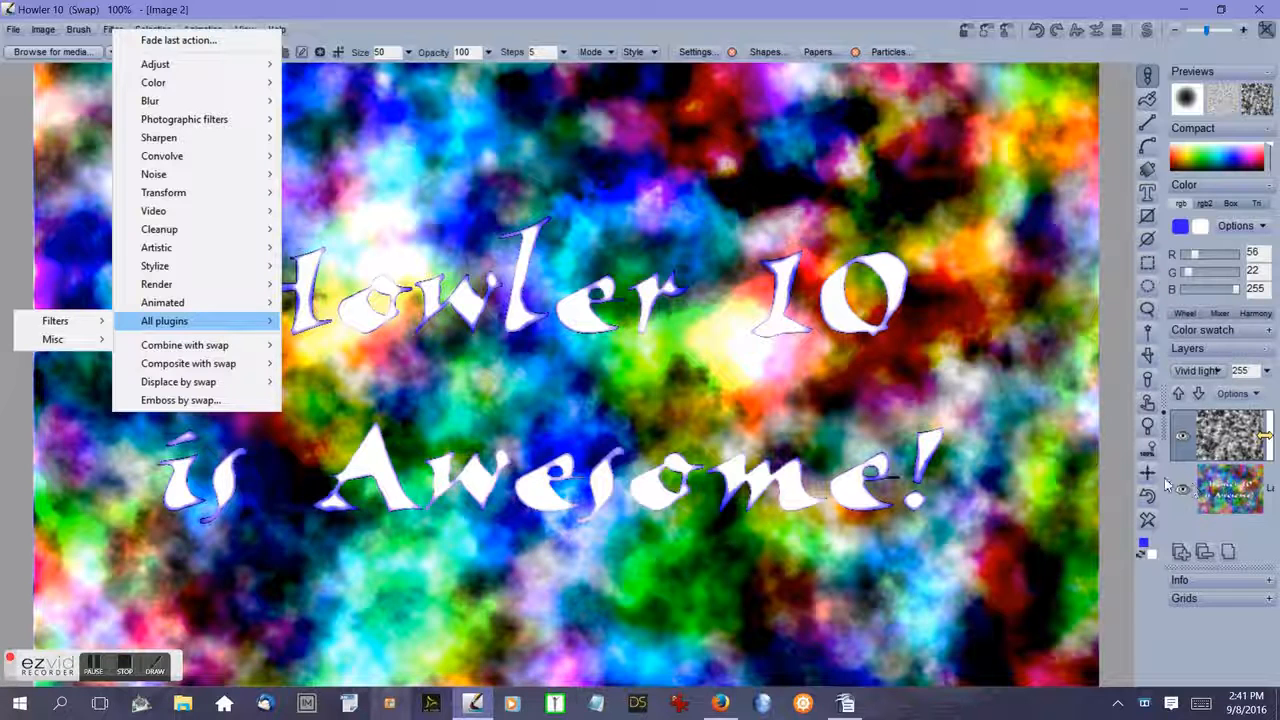
{"action": "left_click", "coordinate": [1199, 372]}
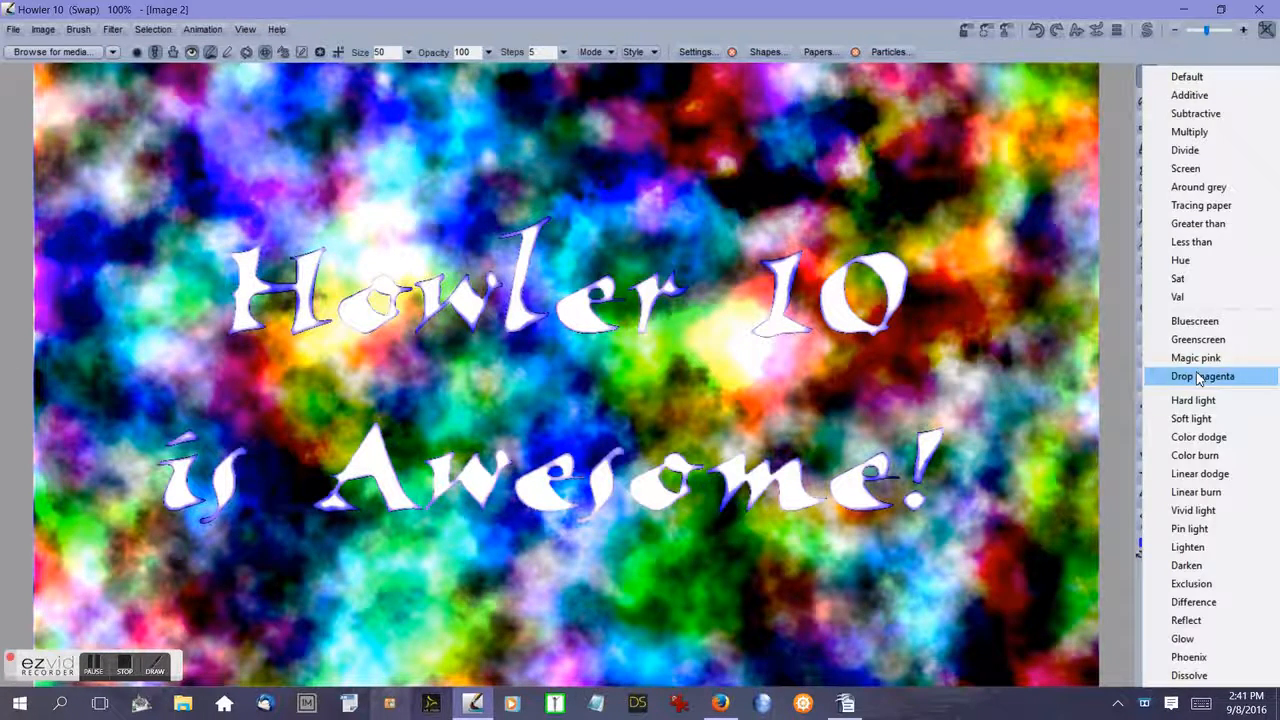
{"action": "left_click", "coordinate": [1189, 78]}
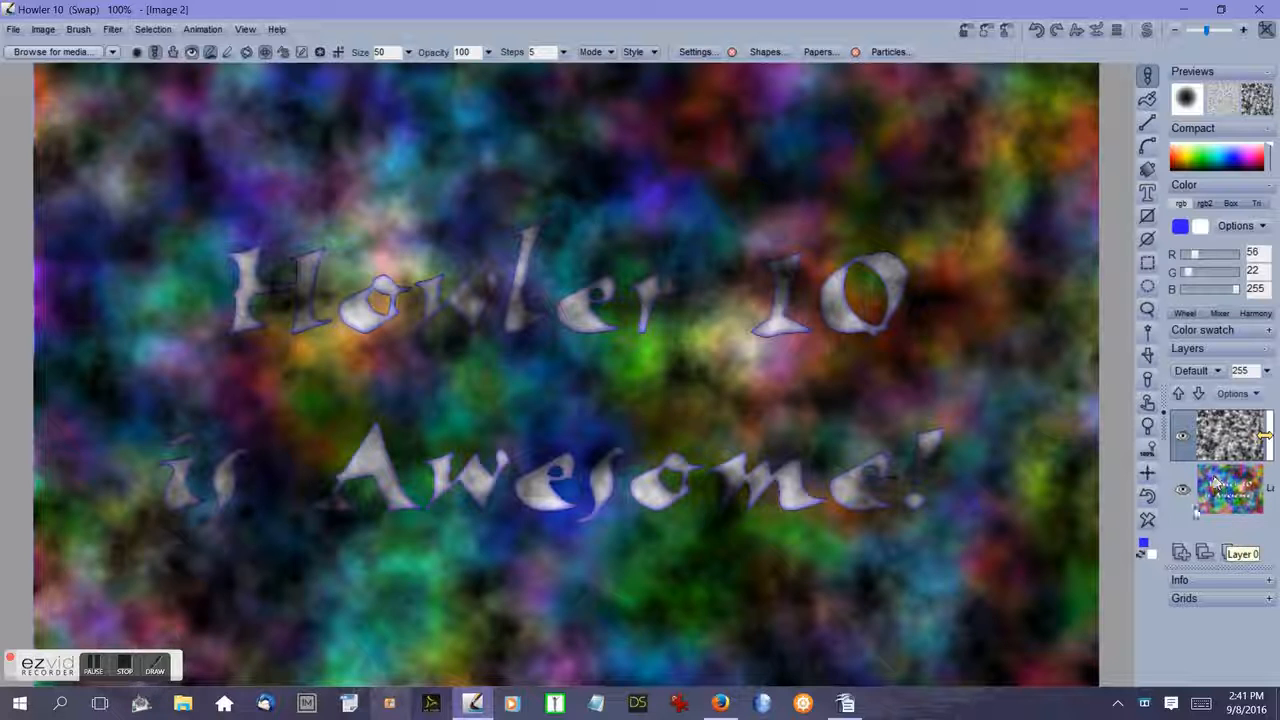
{"action": "left_click", "coordinate": [1148, 31]}
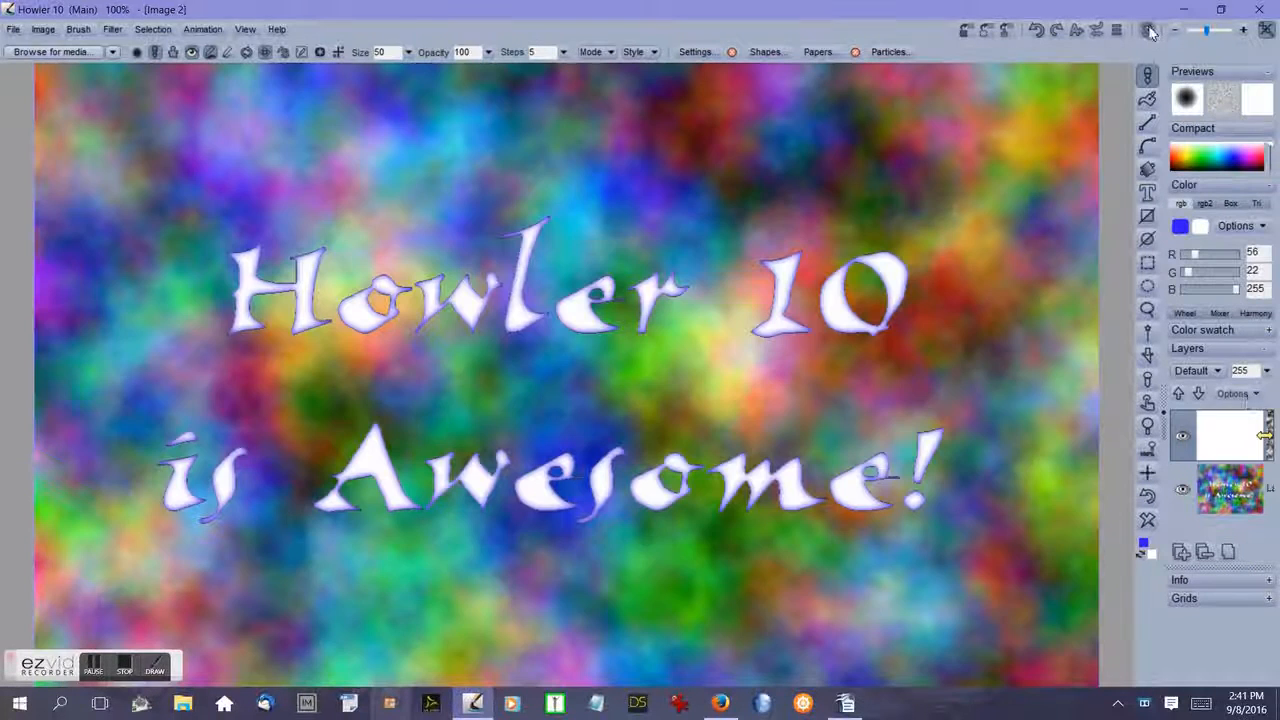
{"action": "left_click", "coordinate": [1204, 556]}
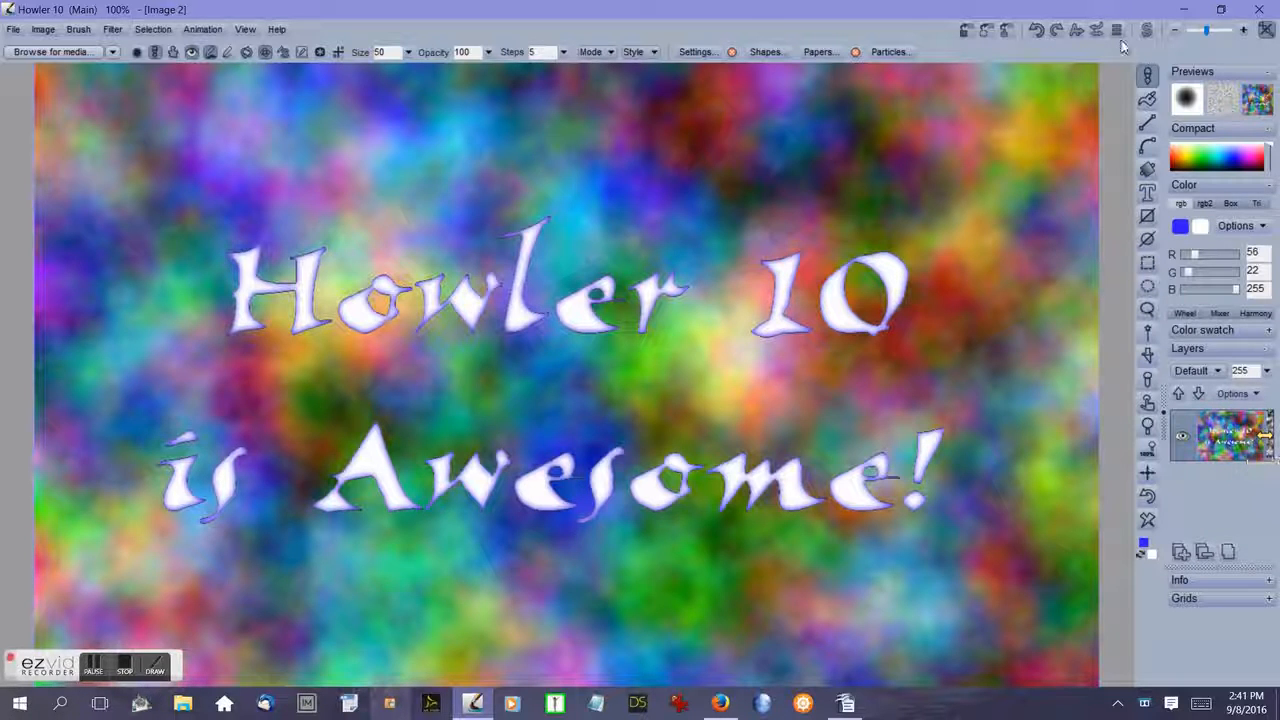
Compare the main and swap images by switching back and forth, ending on the main image.
{"action": "left_click", "coordinate": [1148, 30]}
{"action": "left_click", "coordinate": [1148, 31]}
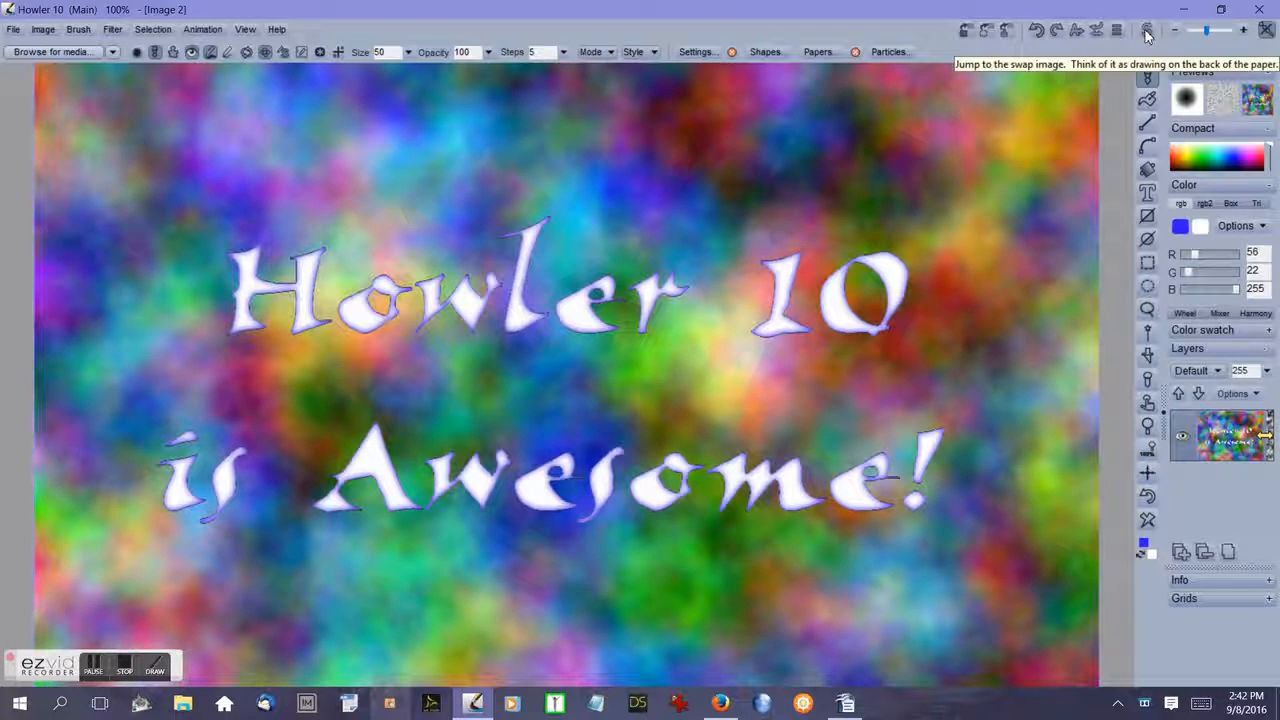
{"action": "left_click", "coordinate": [1147, 33]}
{"action": "left_click", "coordinate": [1147, 33]}
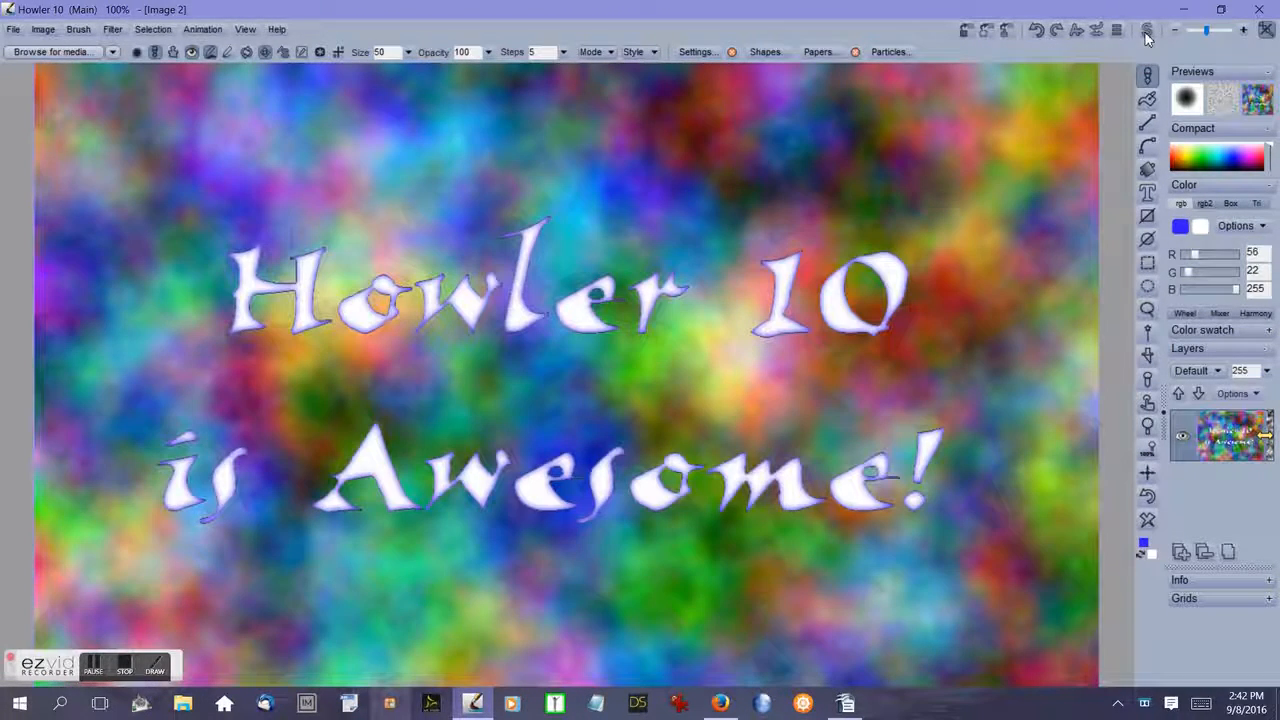
Combine the colored lettering image with its swap using Additive, and undo the combination.
{"action": "left_click", "coordinate": [112, 29]}
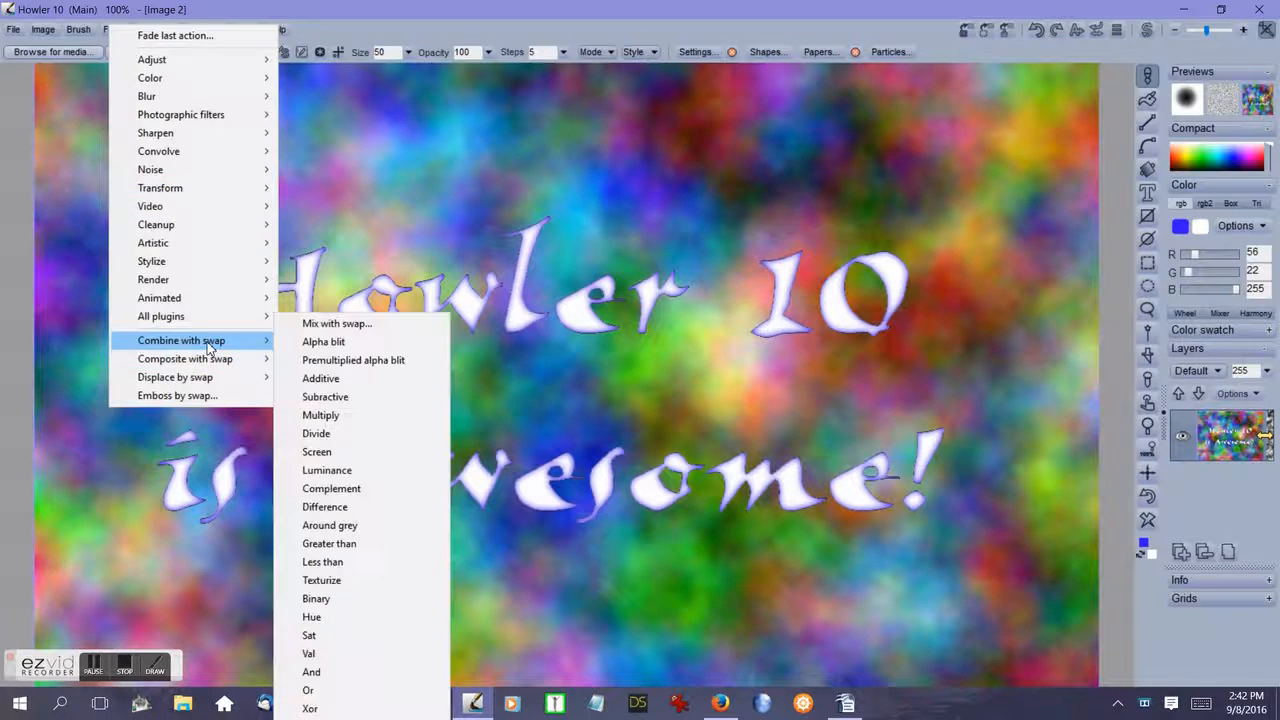
{"action": "left_click", "coordinate": [361, 379]}
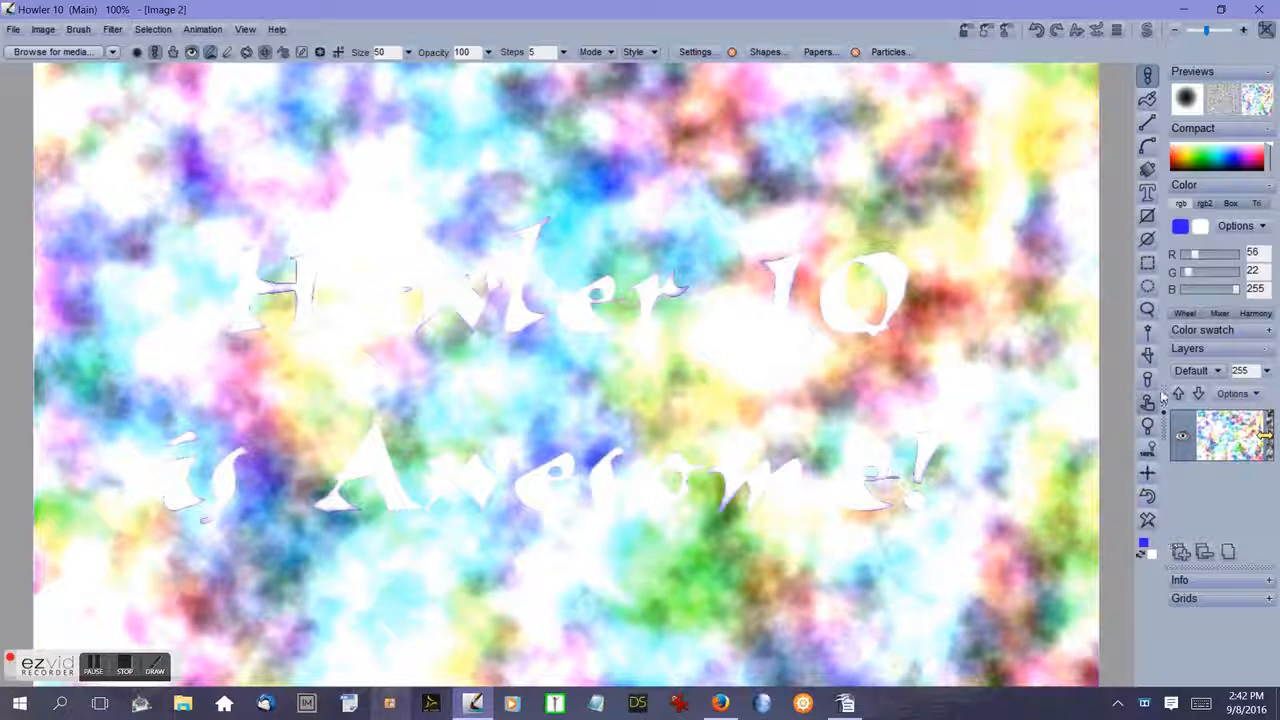
{"action": "left_click", "coordinate": [1149, 498]}
Switch to the grayscale plasma swap image, combine it with its counterpart using Multiply, and undo the combination.
{"action": "left_click", "coordinate": [1147, 31]}
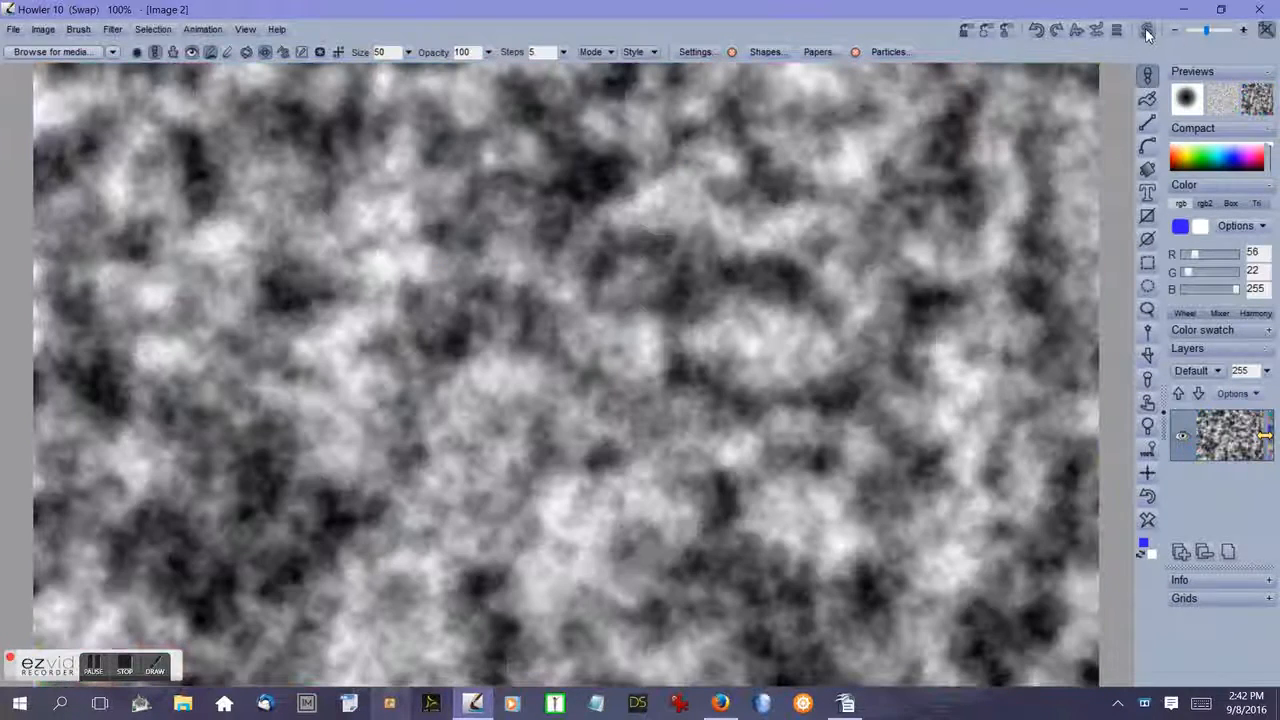
{"action": "left_click", "coordinate": [113, 29]}
{"action": "mouse_move", "coordinate": [205, 348]}
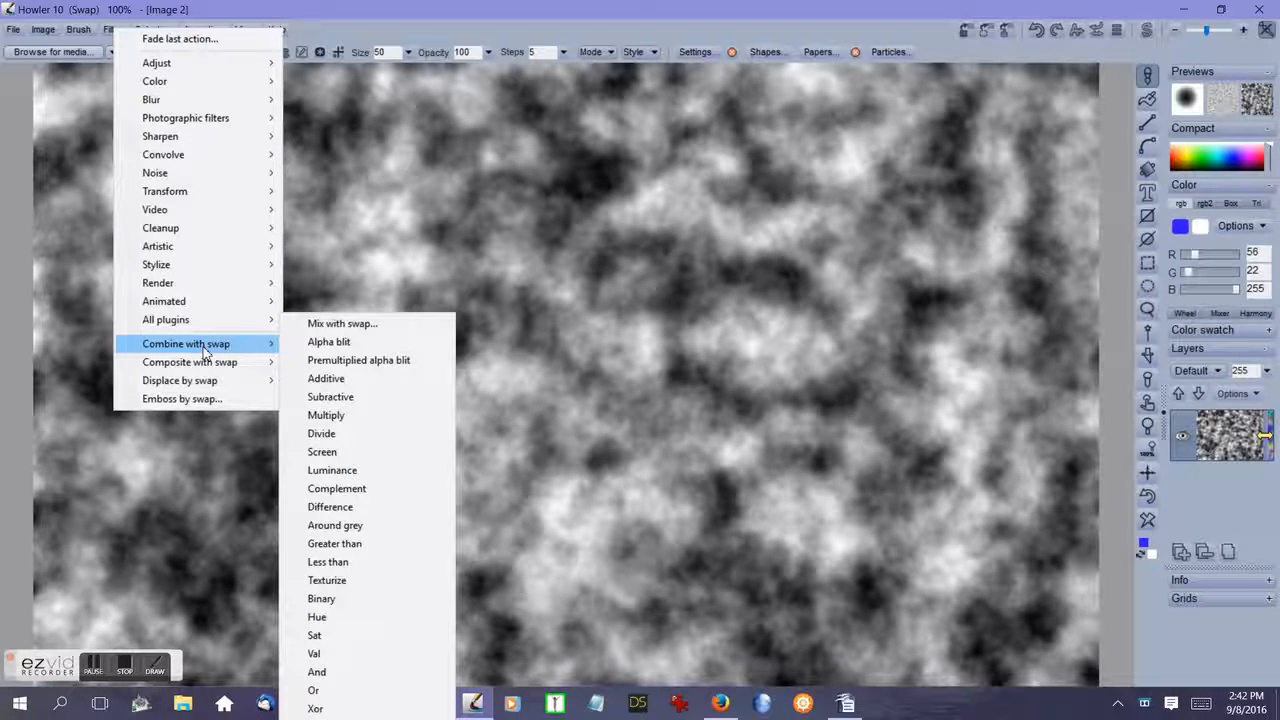
{"action": "left_click", "coordinate": [352, 415]}
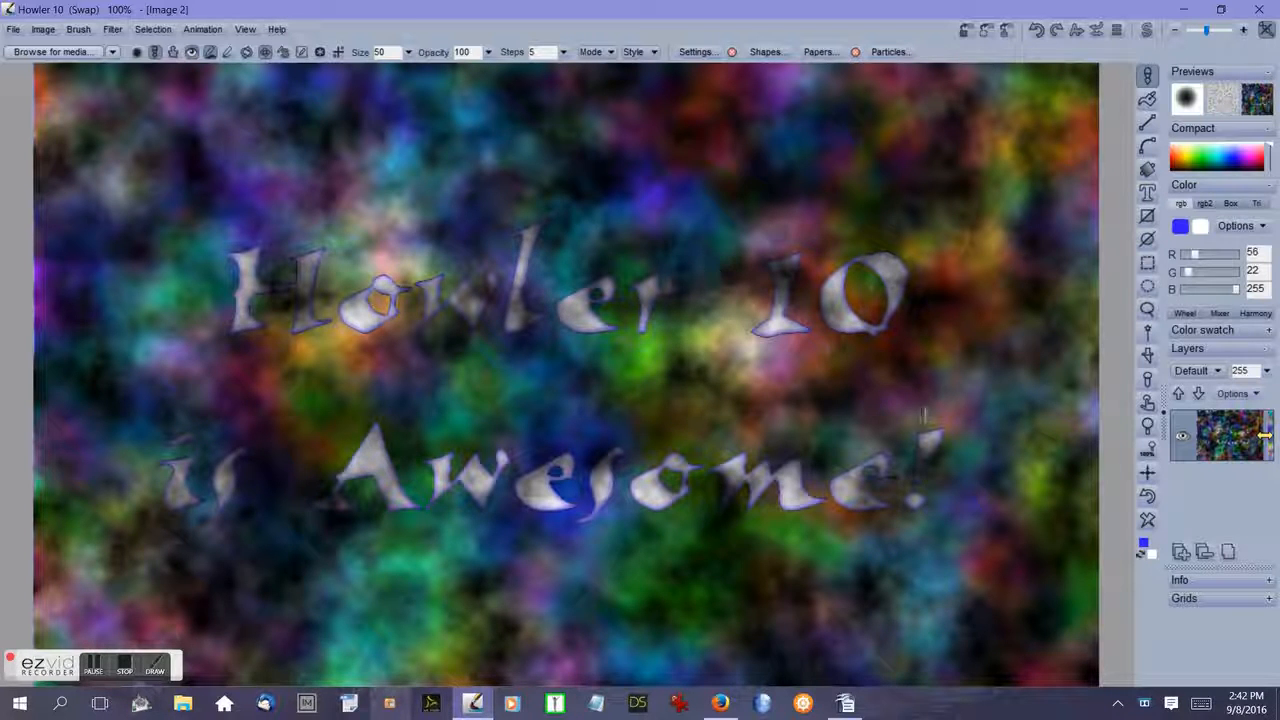
{"action": "left_click", "coordinate": [1149, 497]}
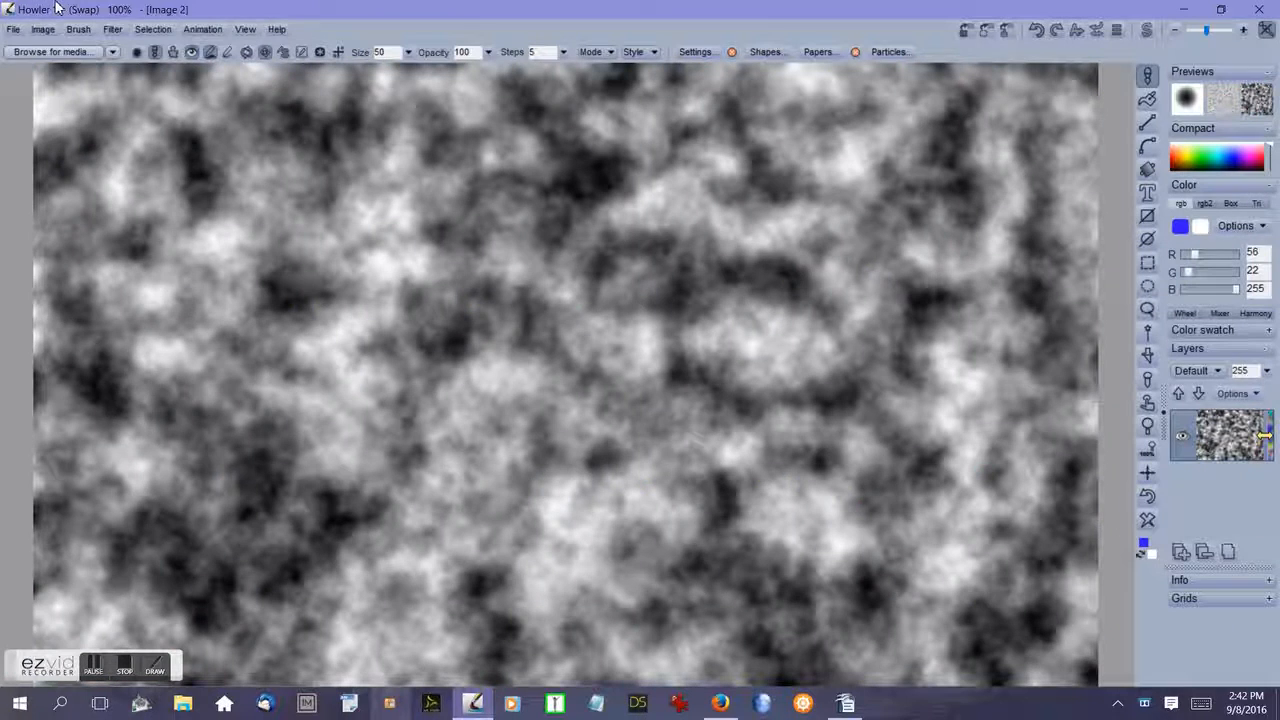
Combine the grayscale plasma image with the lettering image using the Luminance swap mode.
{"action": "left_click", "coordinate": [112, 29]}
{"action": "mouse_move", "coordinate": [242, 353]}
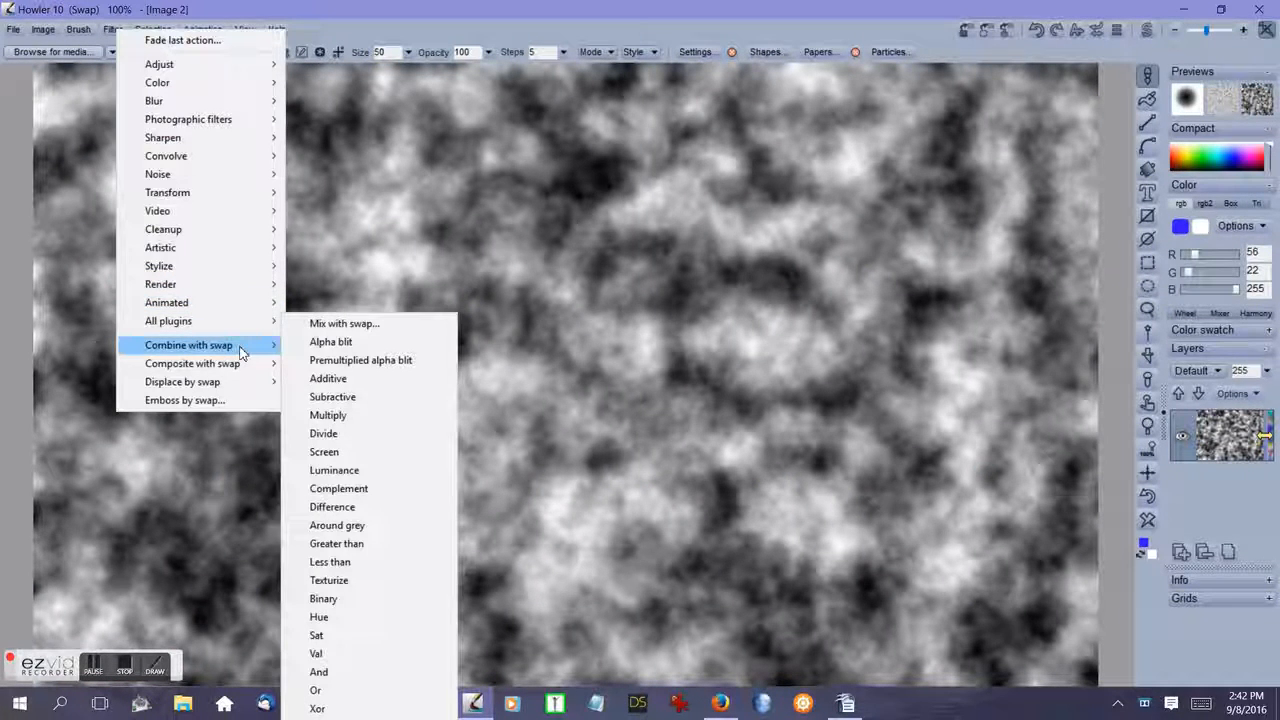
{"action": "left_click", "coordinate": [394, 470]}
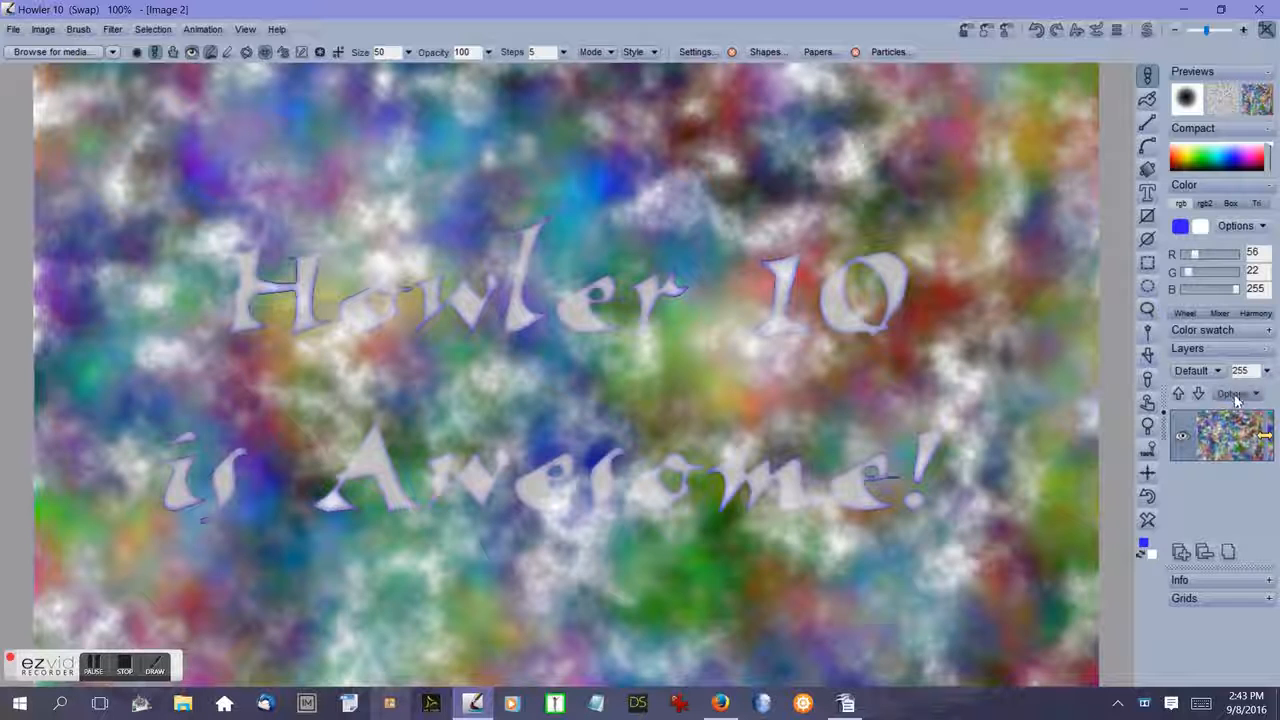
{"action": "left_click", "coordinate": [1203, 373]}
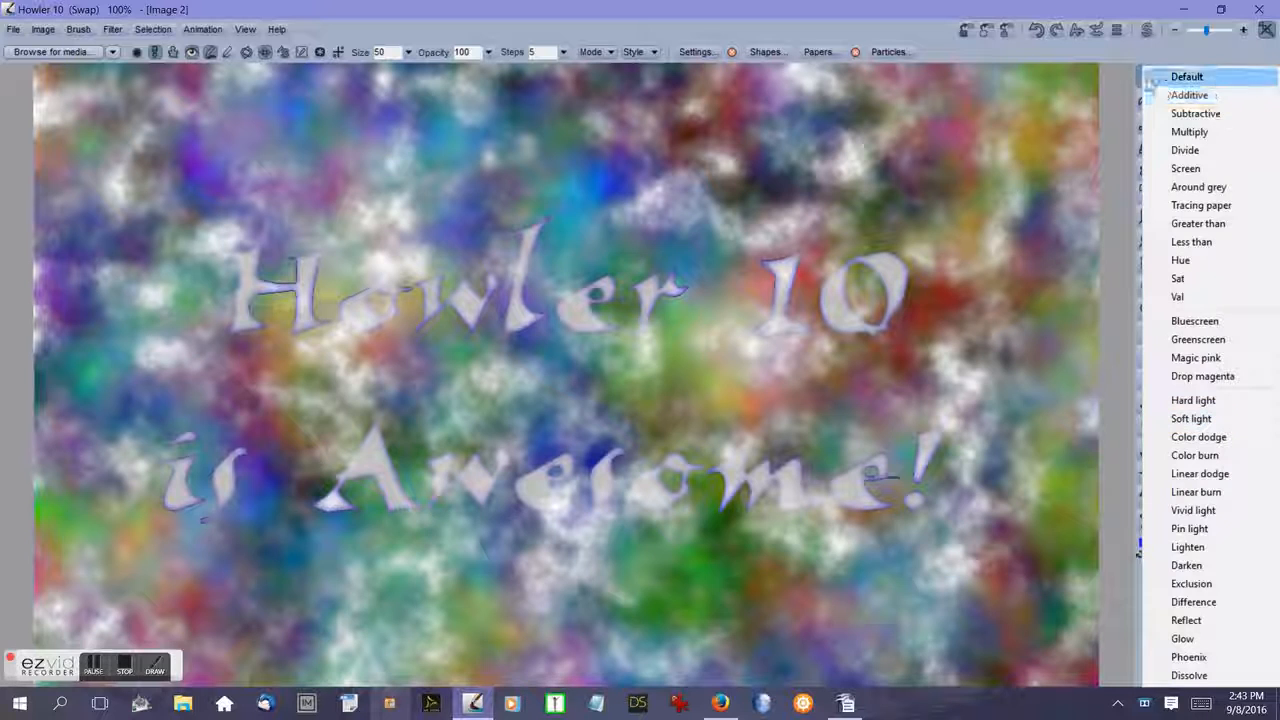
{"action": "left_click", "coordinate": [1116, 47]}
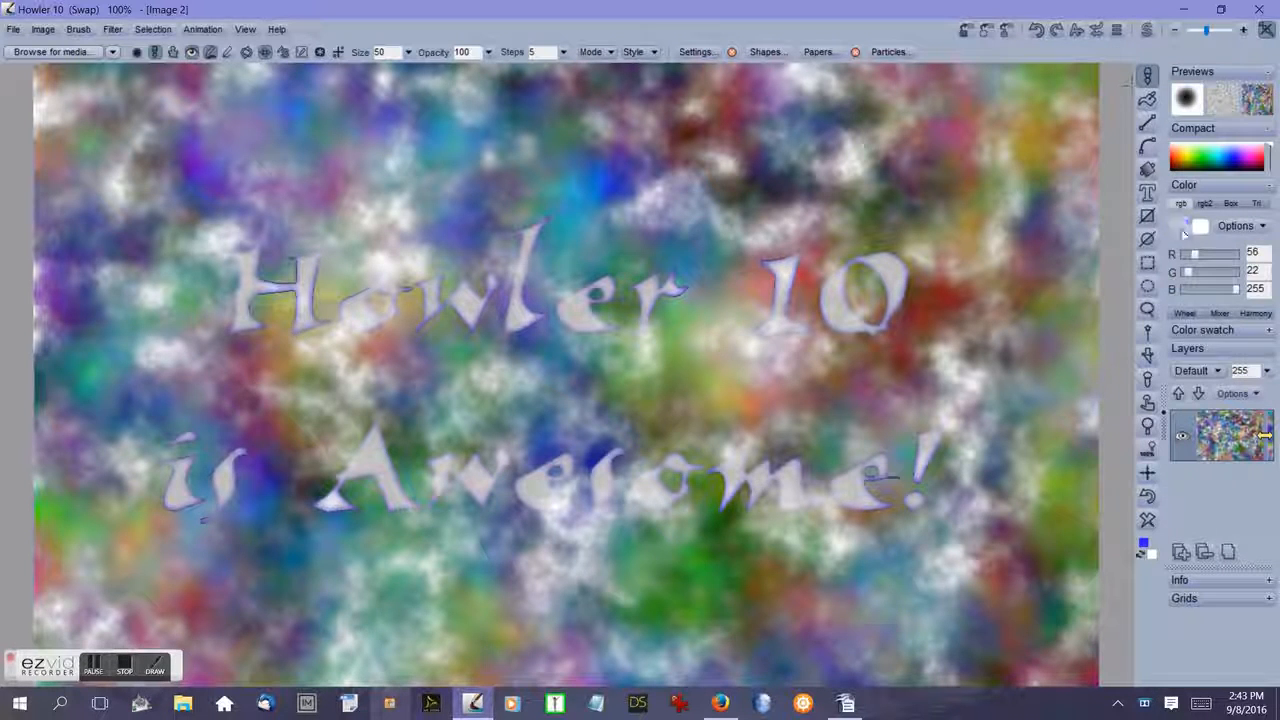